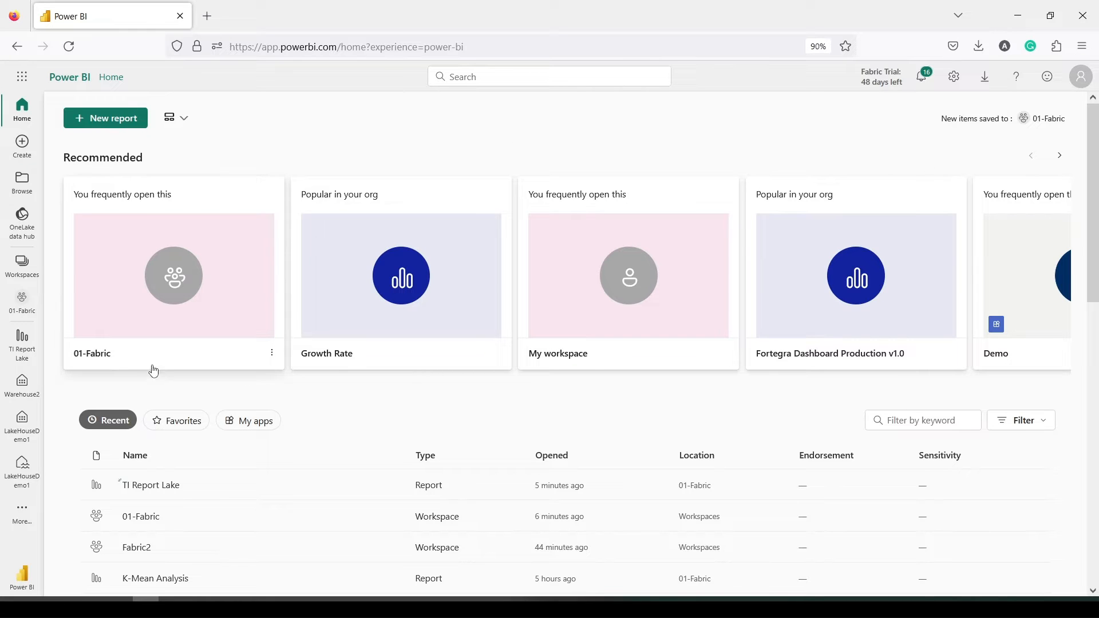
Open the 01-Fabric workspace and create a new Dataflow Gen2, Dataflow 9
{"action": "left_click", "coordinate": [24, 272]}
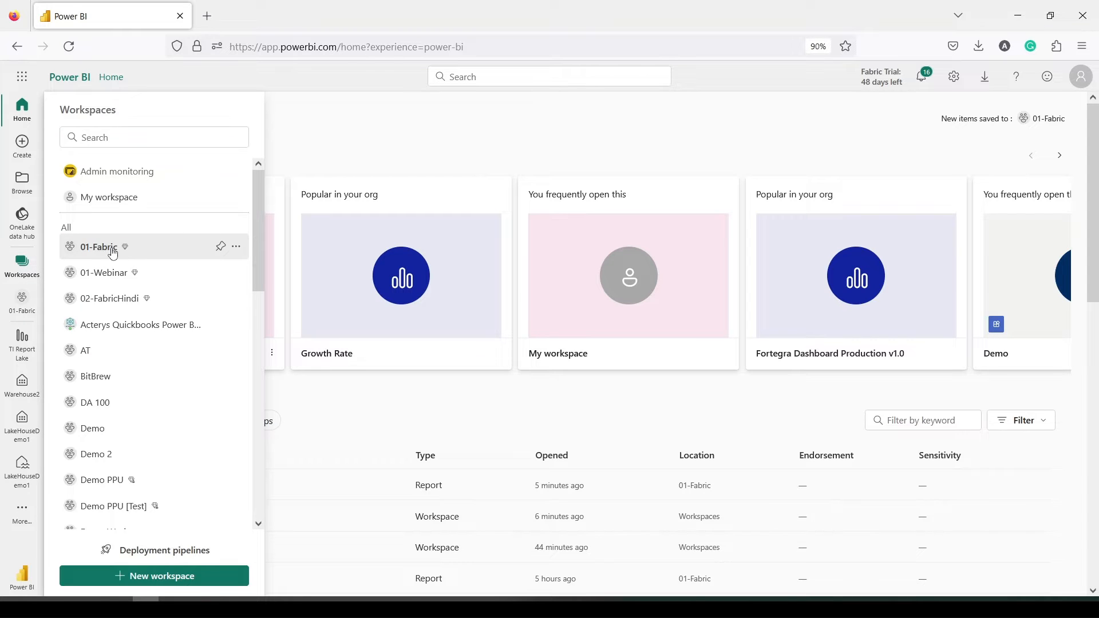
{"action": "left_click", "coordinate": [112, 249]}
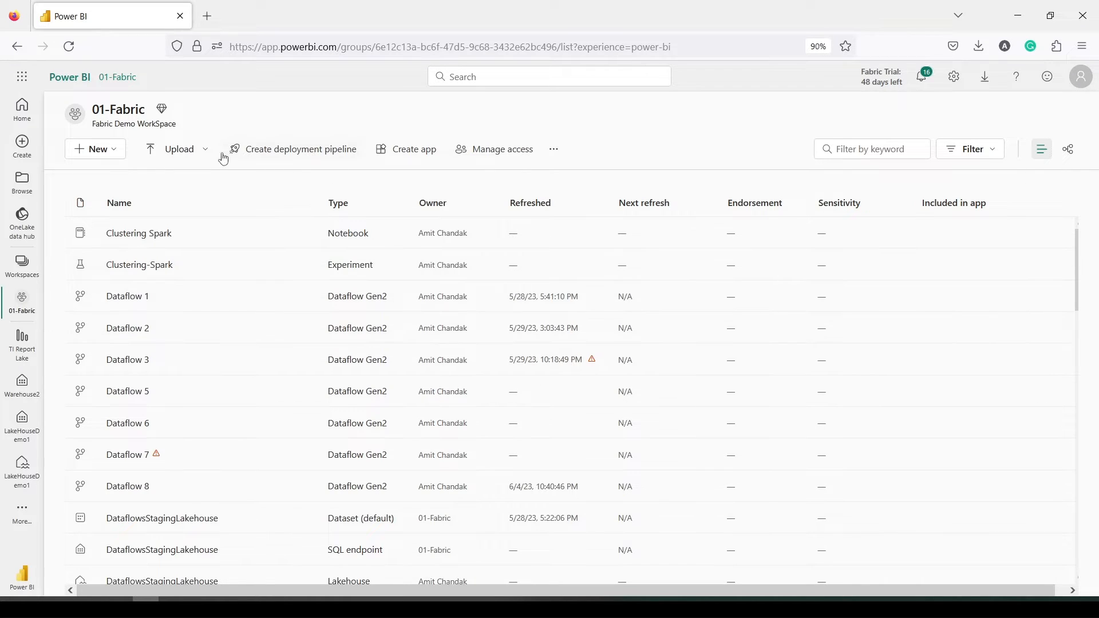
{"action": "left_click", "coordinate": [93, 150]}
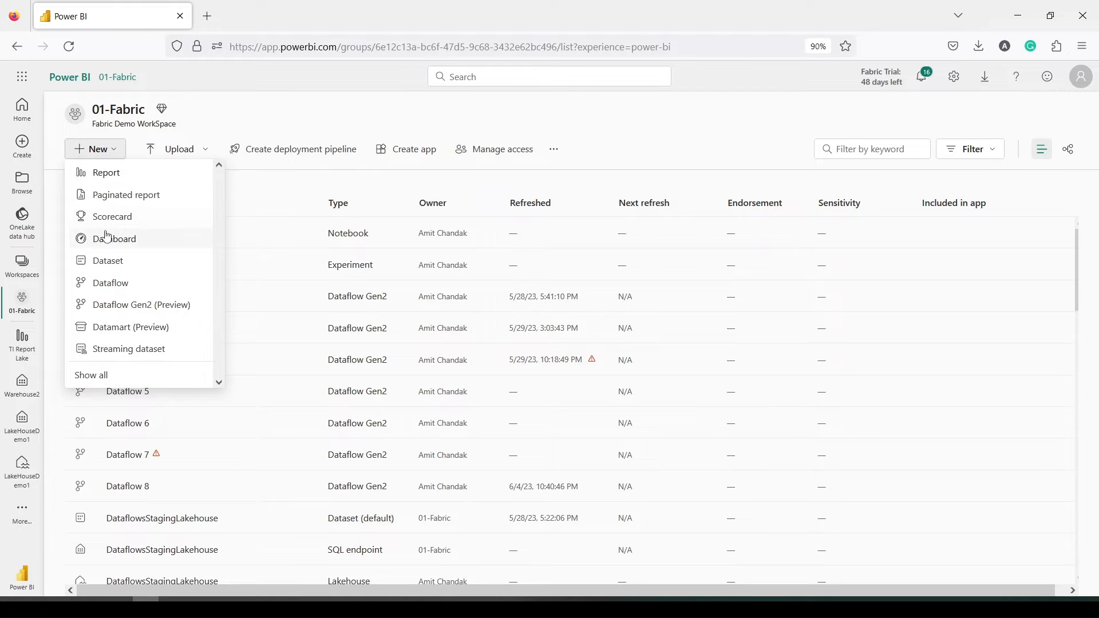
{"action": "left_click", "coordinate": [270, 122]}
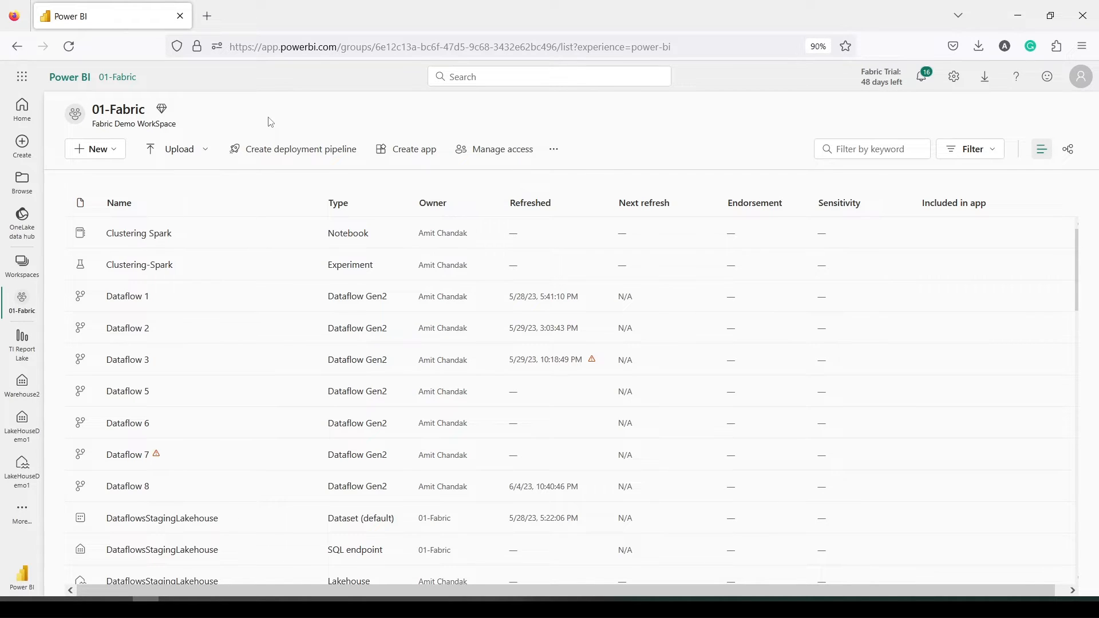
{"action": "left_click", "coordinate": [120, 154]}
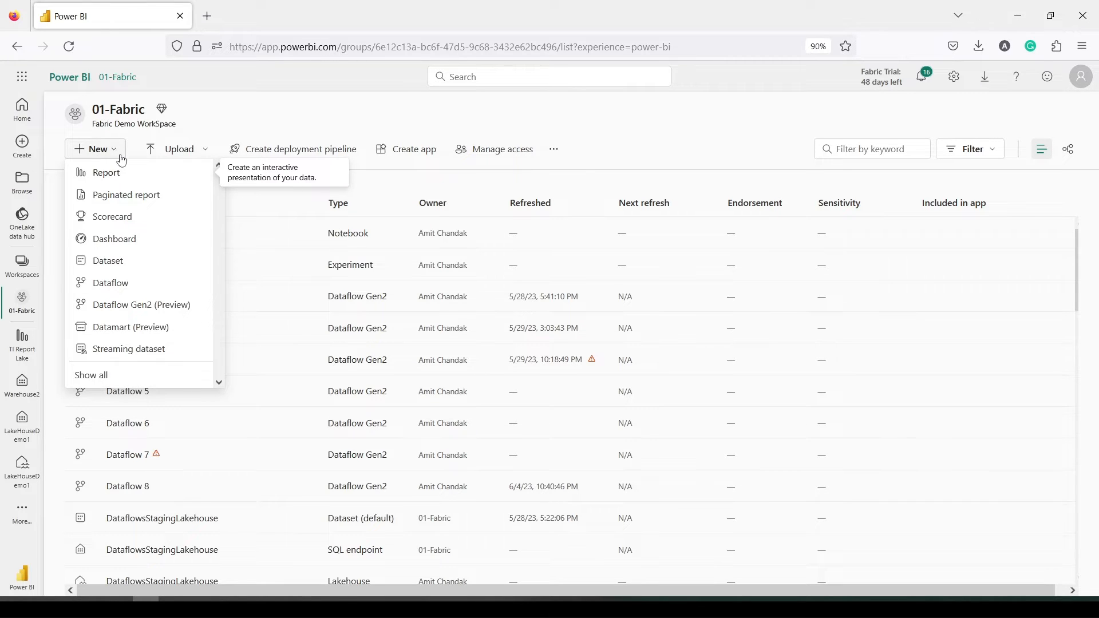
{"action": "left_click_drag", "start_coordinate": [64, 138], "coordinate": [133, 167]}
{"action": "left_click_drag", "start_coordinate": [67, 292], "coordinate": [212, 321]}
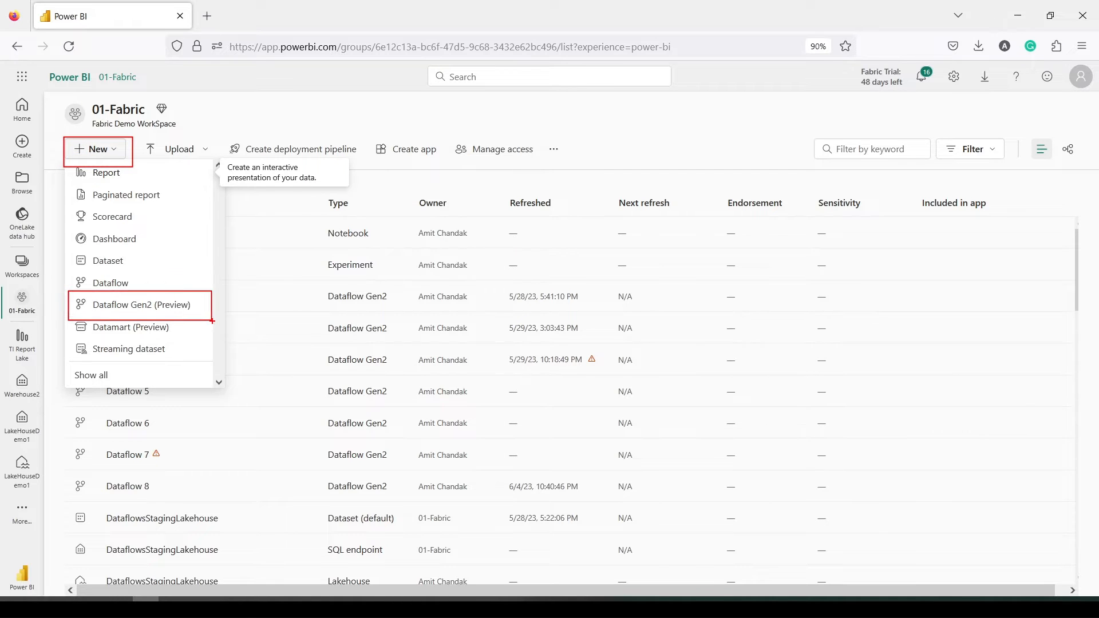
{"action": "left_click", "coordinate": [156, 305]}
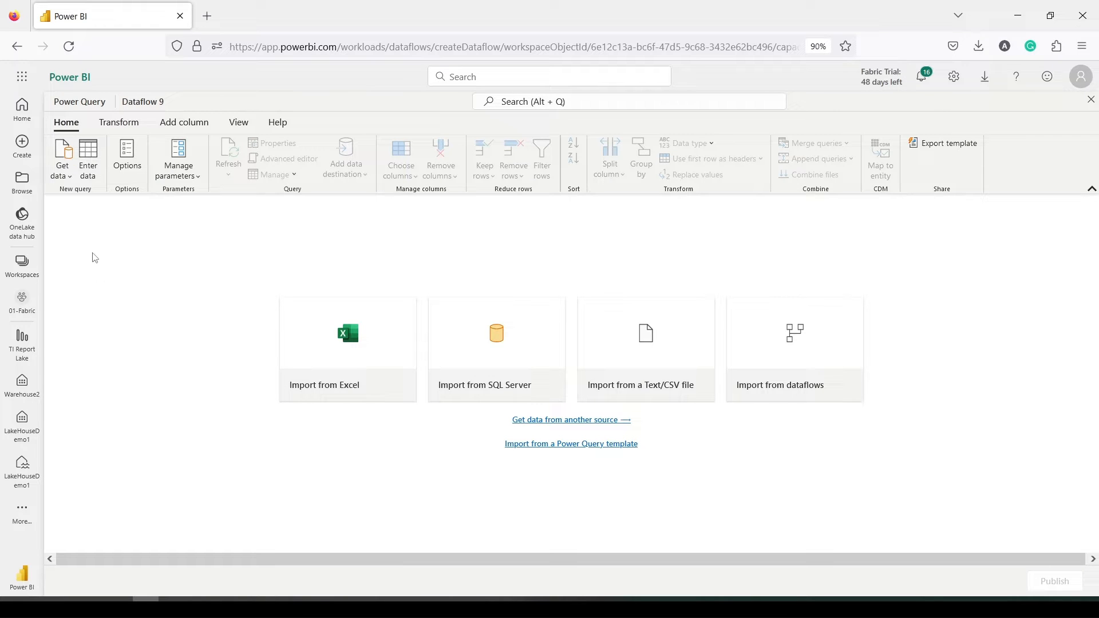
Open the Get data dropdown in Dataflow 9 to list the available data source types
{"action": "left_click", "coordinate": [68, 183]}
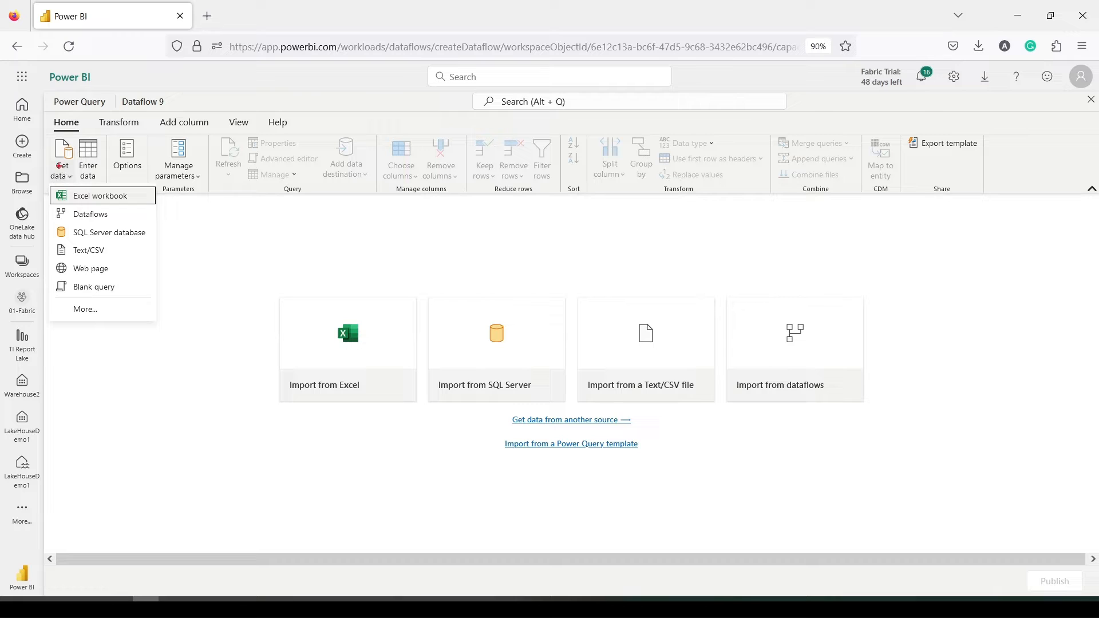
{"action": "left_click_drag", "start_coordinate": [49, 135], "coordinate": [79, 186]}
{"action": "mouse_move", "coordinate": [53, 278]}
{"action": "left_mouse_down"}
{"action": "mouse_move", "coordinate": [89, 297]}
{"action": "mouse_move", "coordinate": [142, 294]}
{"action": "left_mouse_up"}
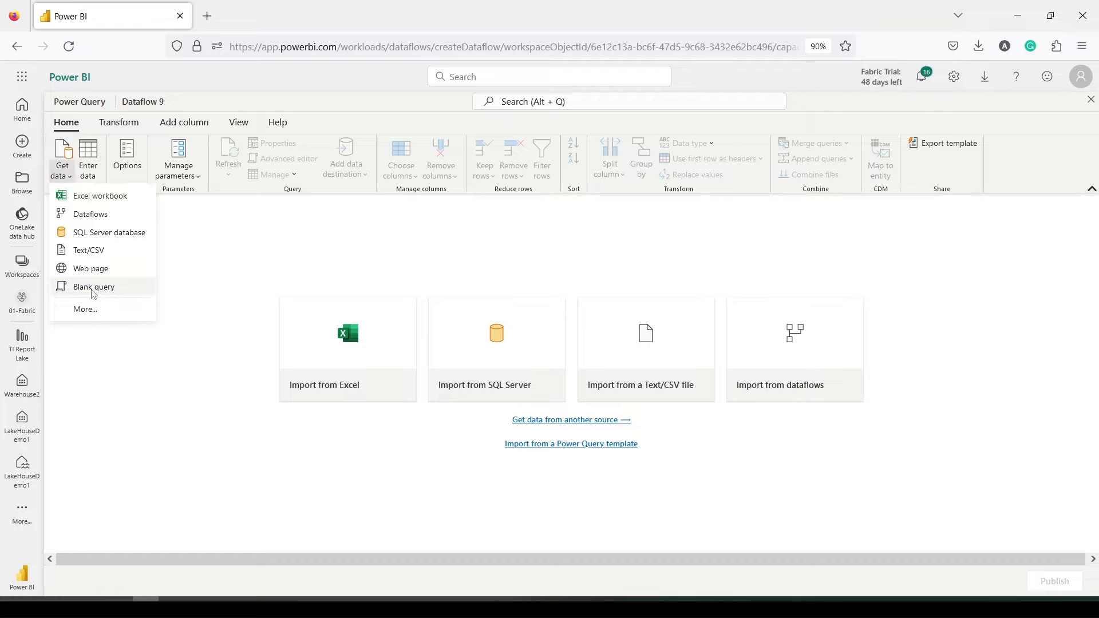
Create a blank query and paste the date-table M script starting at #date(2012,01,01) over its code
{"action": "left_click", "coordinate": [91, 287]}
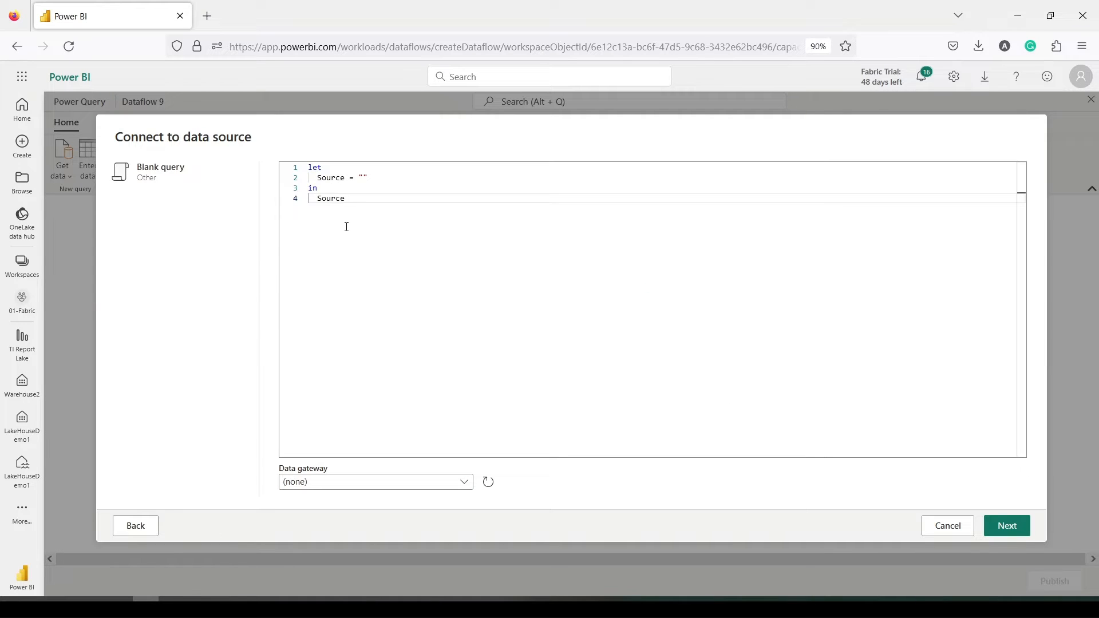
{"action": "left_click_drag", "start_coordinate": [363, 201], "coordinate": [301, 165]}
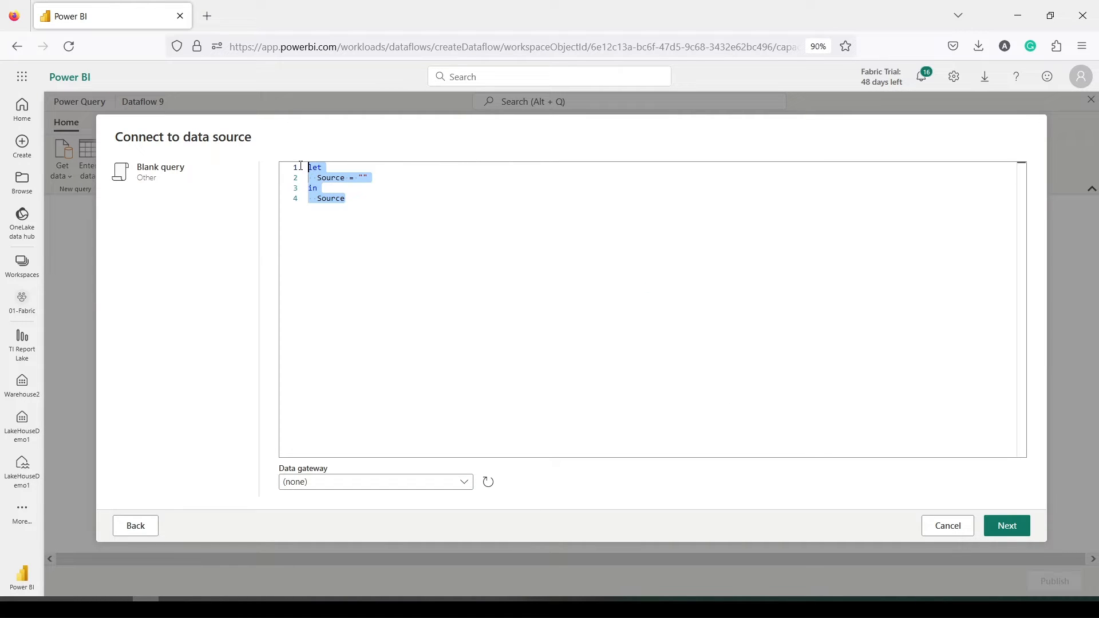
{"action": "key", "text": "ctrl+v"}
{"action": "scroll", "coordinate": [423, 229], "scroll_direction": "up", "scroll_amount": 10}
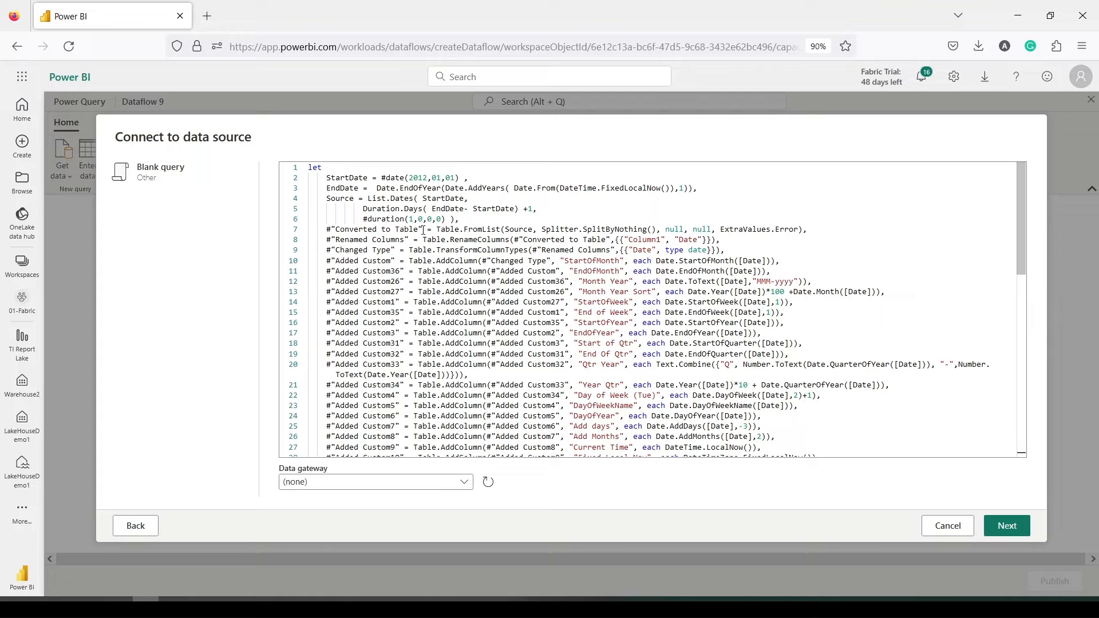
{"action": "mouse_move", "coordinate": [322, 173]}
{"action": "left_mouse_down"}
{"action": "mouse_move", "coordinate": [481, 182]}
{"action": "mouse_move", "coordinate": [342, 195]}
{"action": "mouse_move", "coordinate": [713, 196]}
{"action": "left_mouse_up"}
{"action": "mouse_move", "coordinate": [318, 195]}
{"action": "left_mouse_down"}
{"action": "mouse_move", "coordinate": [364, 218]}
{"action": "mouse_move", "coordinate": [717, 219]}
{"action": "left_mouse_up"}
{"action": "key", "text": "Escape"}
{"action": "left_click_drag", "start_coordinate": [323, 173], "coordinate": [470, 184]}
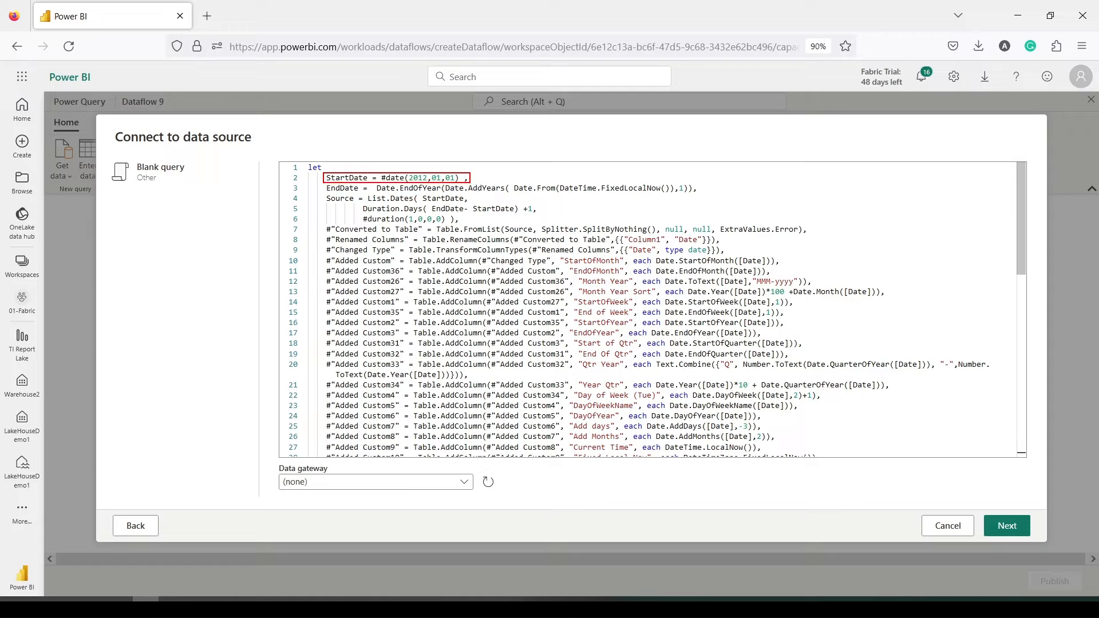
{"action": "mouse_move", "coordinate": [323, 183]}
{"action": "left_mouse_down"}
{"action": "mouse_move", "coordinate": [327, 192]}
{"action": "mouse_move", "coordinate": [699, 195]}
{"action": "left_mouse_up"}
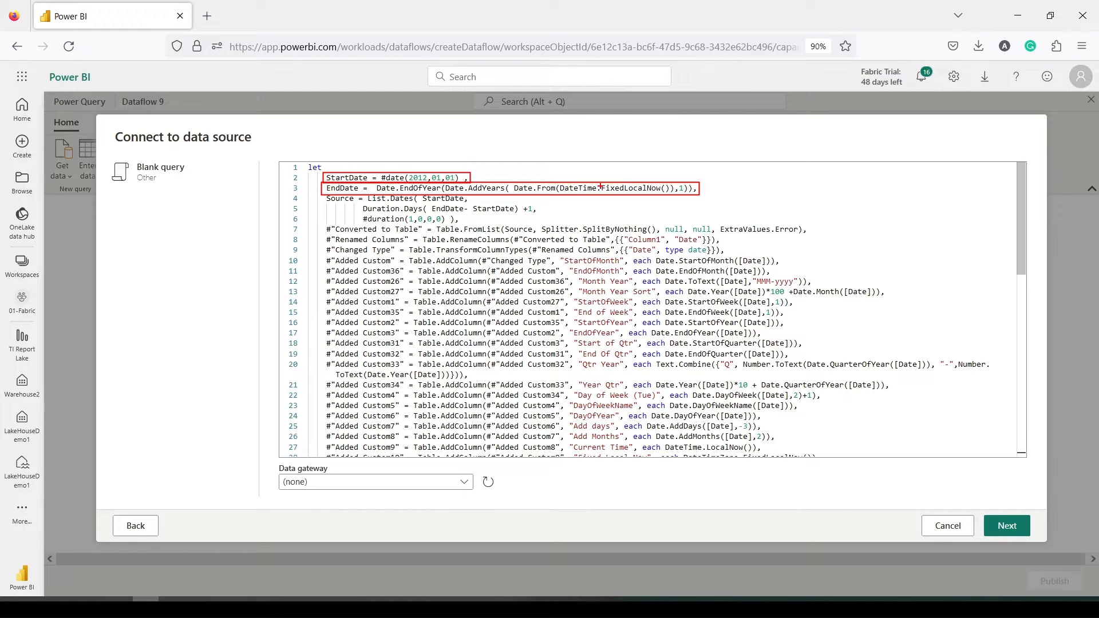
{"action": "left_click_drag", "start_coordinate": [601, 193], "coordinate": [647, 192]}
{"action": "left_click_drag", "start_coordinate": [514, 194], "coordinate": [551, 193]}
{"action": "left_click_drag", "start_coordinate": [446, 191], "coordinate": [506, 192]}
{"action": "left_click_drag", "start_coordinate": [688, 193], "coordinate": [676, 194]}
{"action": "left_click_drag", "start_coordinate": [376, 193], "coordinate": [441, 193]}
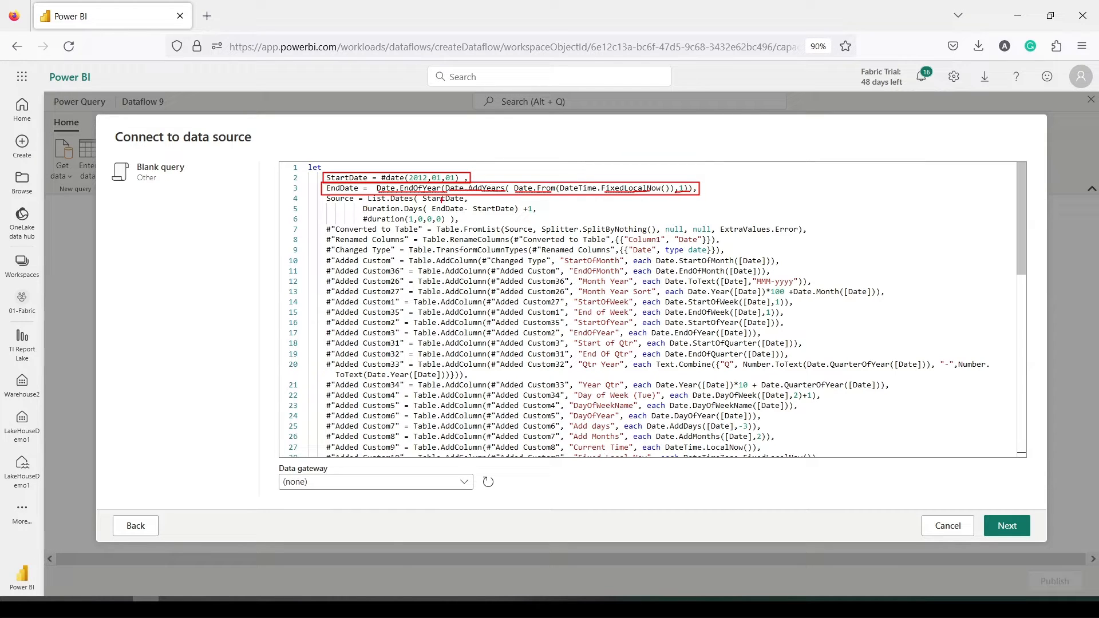
{"action": "left_click_drag", "start_coordinate": [476, 201], "coordinate": [503, 202]}
{"action": "left_click_drag", "start_coordinate": [401, 212], "coordinate": [422, 212]}
{"action": "left_click_drag", "start_coordinate": [522, 213], "coordinate": [535, 212]}
{"action": "mouse_move", "coordinate": [451, 223]}
{"action": "left_mouse_down"}
{"action": "mouse_move", "coordinate": [364, 223]}
{"action": "mouse_move", "coordinate": [365, 211]}
{"action": "mouse_move", "coordinate": [453, 218]}
{"action": "left_mouse_up"}
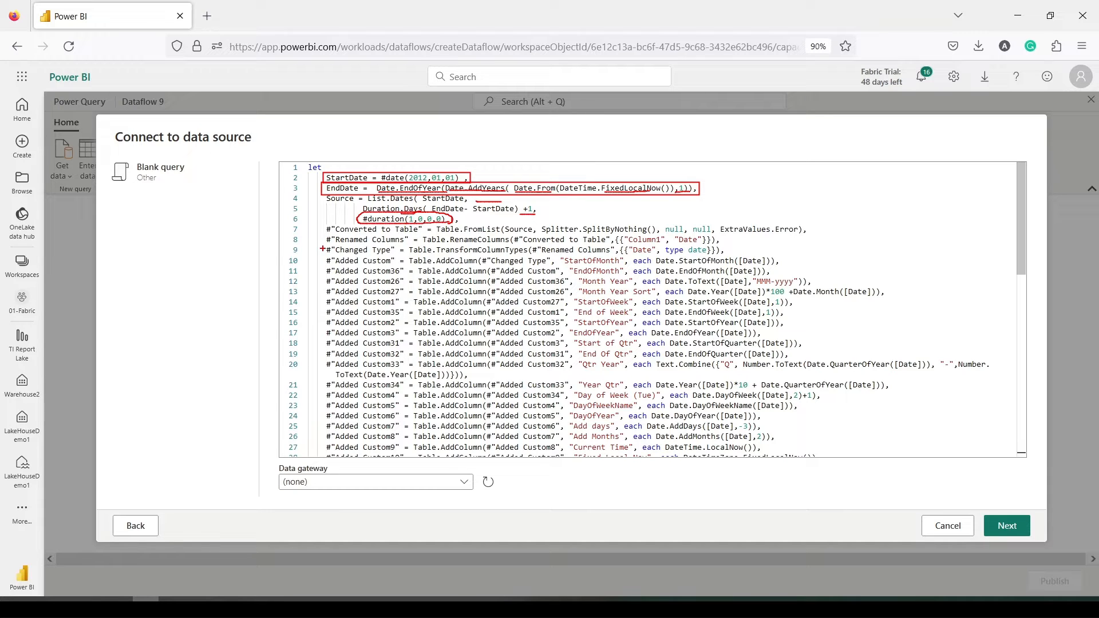
{"action": "mouse_move", "coordinate": [322, 249]}
{"action": "left_mouse_down"}
{"action": "mouse_move", "coordinate": [547, 270]}
{"action": "mouse_move", "coordinate": [620, 263]}
{"action": "mouse_move", "coordinate": [579, 276]}
{"action": "mouse_move", "coordinate": [713, 263]}
{"action": "mouse_move", "coordinate": [709, 277]}
{"action": "left_mouse_up"}
{"action": "left_click_drag", "start_coordinate": [581, 292], "coordinate": [715, 281]}
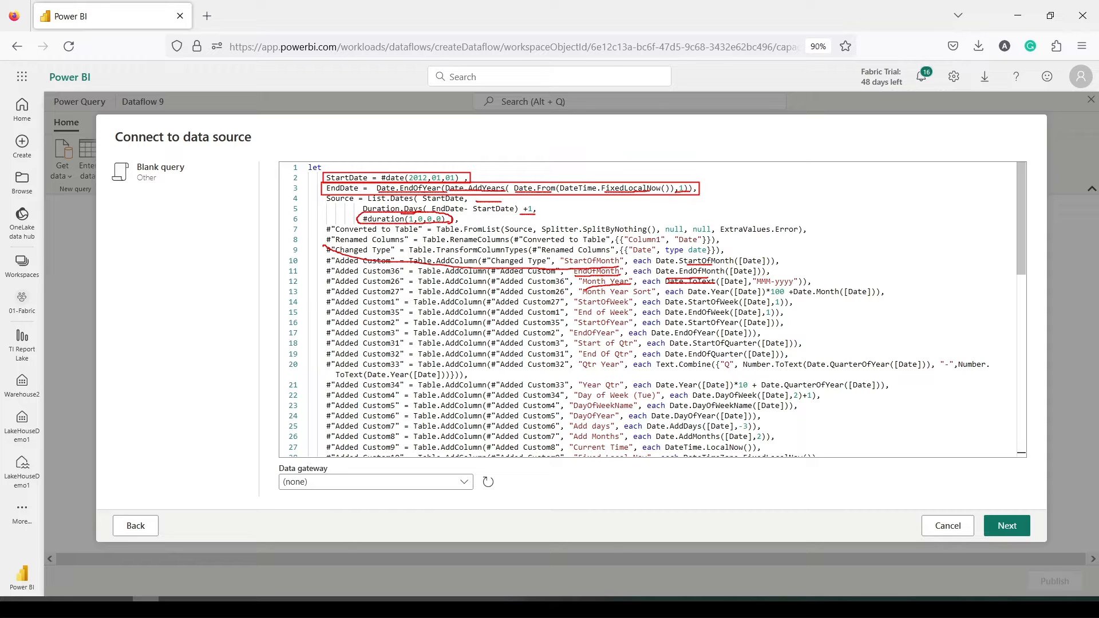
{"action": "left_click_drag", "start_coordinate": [751, 275], "coordinate": [807, 288]}
{"action": "left_click_drag", "start_coordinate": [685, 290], "coordinate": [866, 295]}
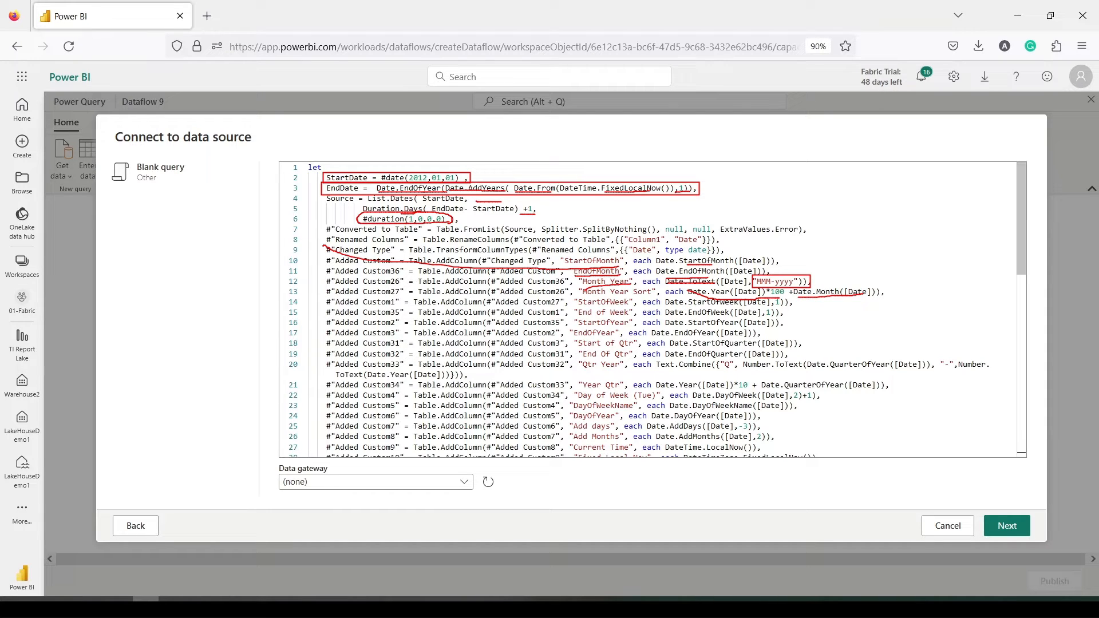
{"action": "left_click_drag", "start_coordinate": [592, 308], "coordinate": [661, 316]}
{"action": "mouse_move", "coordinate": [585, 331]}
{"action": "left_mouse_down"}
{"action": "mouse_move", "coordinate": [635, 331]}
{"action": "mouse_move", "coordinate": [641, 349]}
{"action": "mouse_move", "coordinate": [608, 360]}
{"action": "mouse_move", "coordinate": [636, 360]}
{"action": "left_mouse_up"}
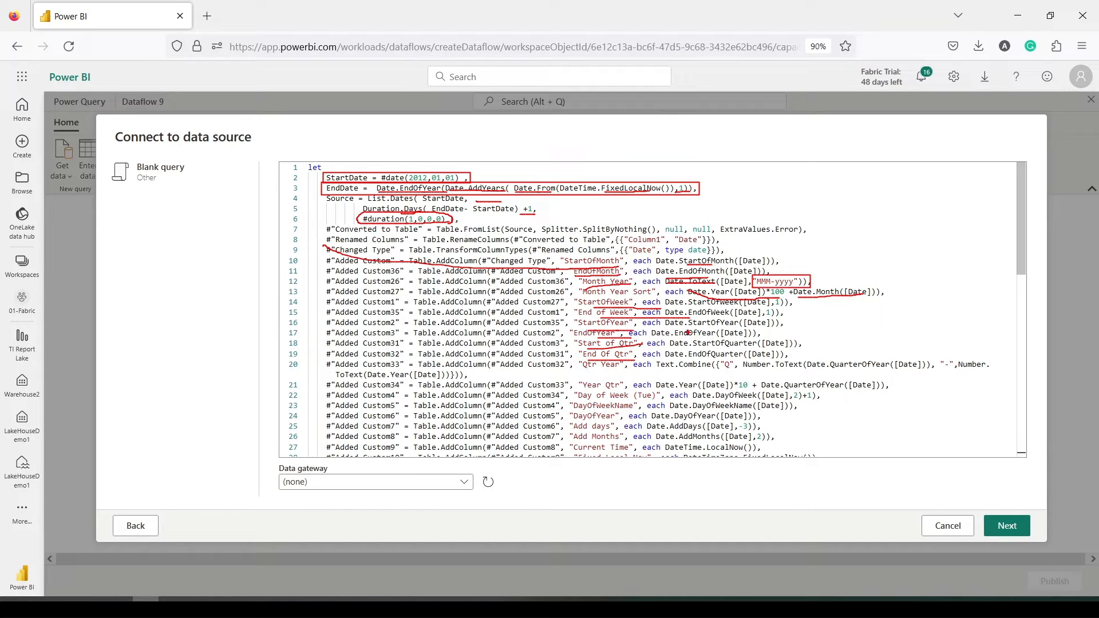
Change the Date column type from datetime to date on line 51, then load the 38-column table
{"action": "key", "text": "Escape"}
{"action": "scroll", "coordinate": [594, 299], "scroll_direction": "down", "scroll_amount": 3}
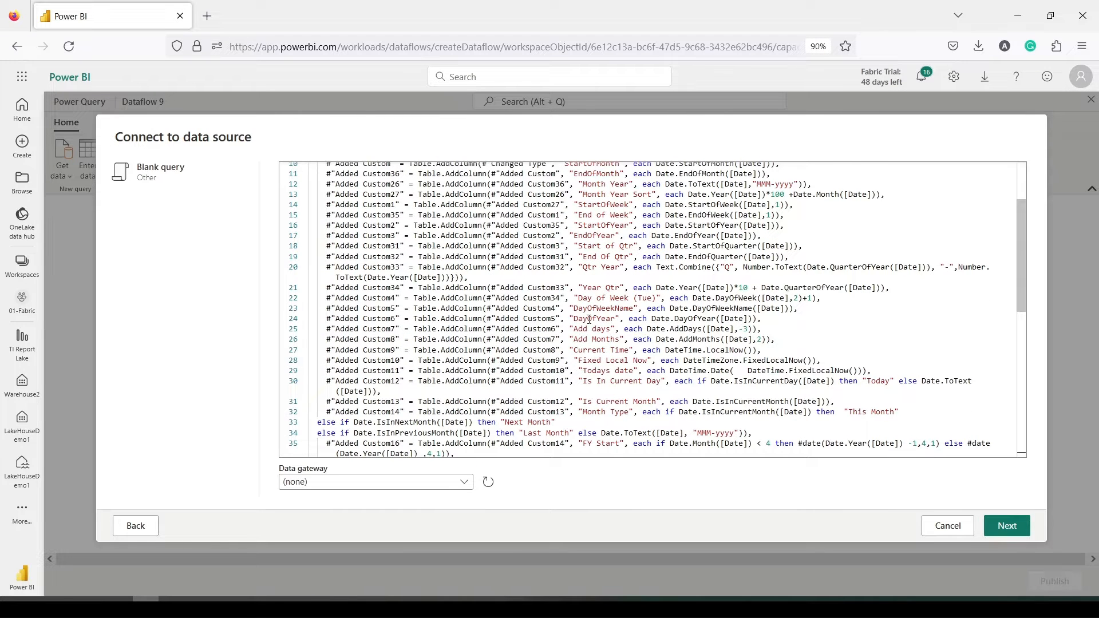
{"action": "scroll", "coordinate": [589, 320], "scroll_direction": "down", "scroll_amount": 1}
{"action": "scroll", "coordinate": [587, 322], "scroll_direction": "down", "scroll_amount": 4}
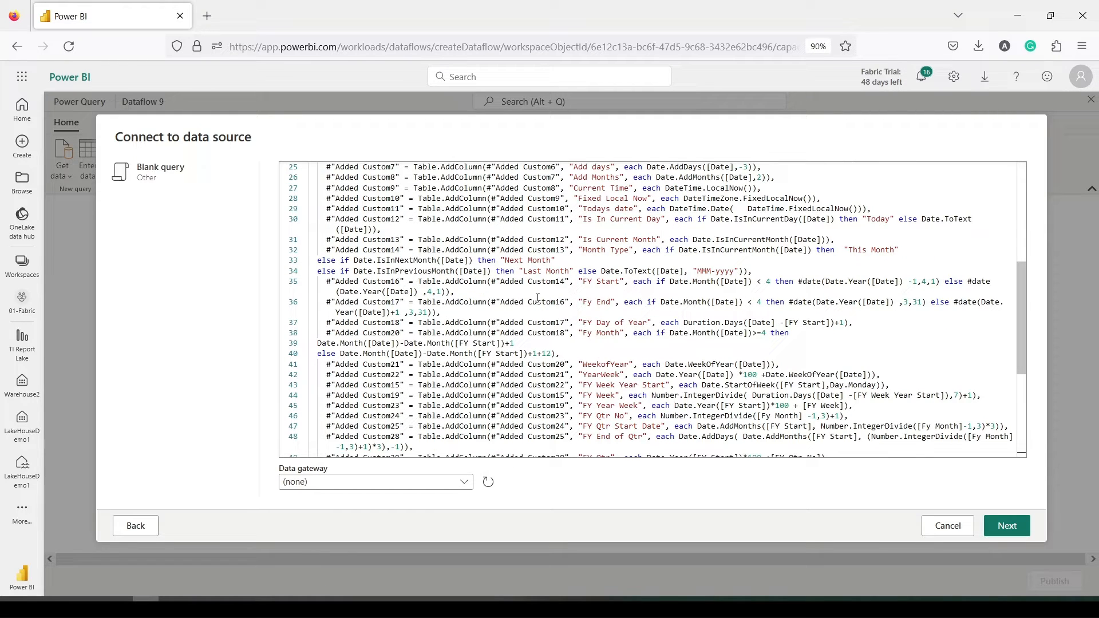
{"action": "scroll", "coordinate": [538, 298], "scroll_direction": "down", "scroll_amount": 6}
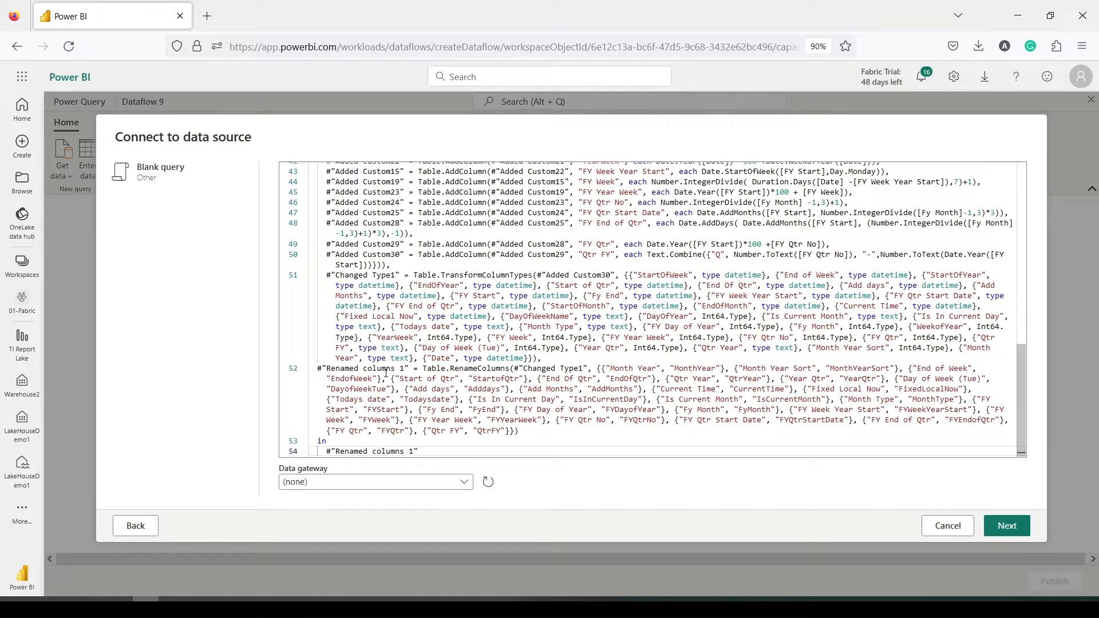
{"action": "double_click", "coordinate": [497, 360]}
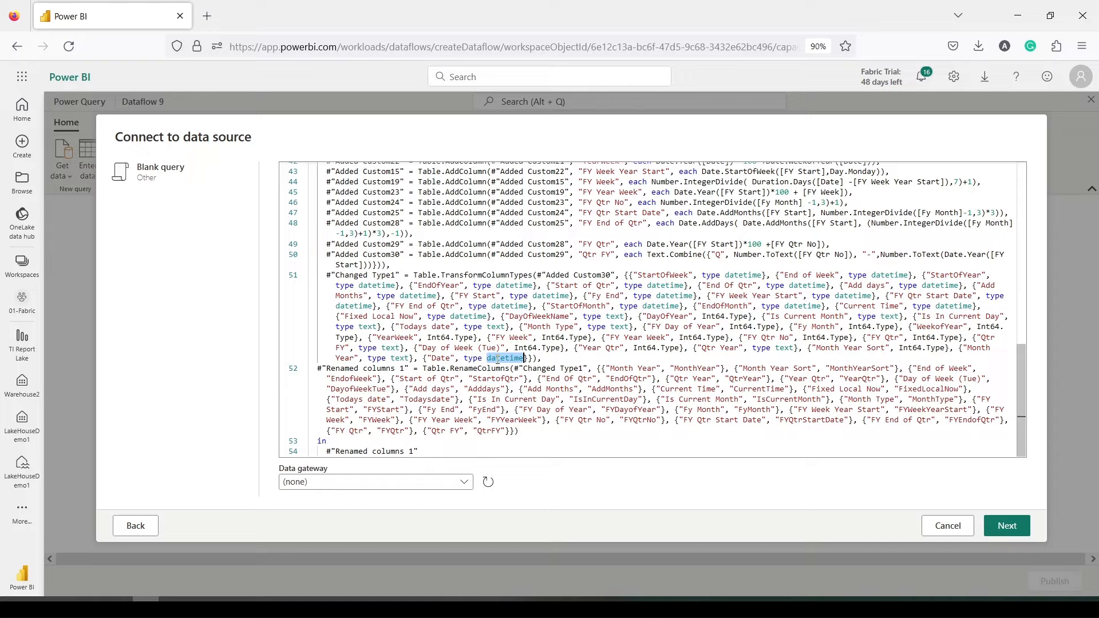
{"action": "type", "text": "date"}
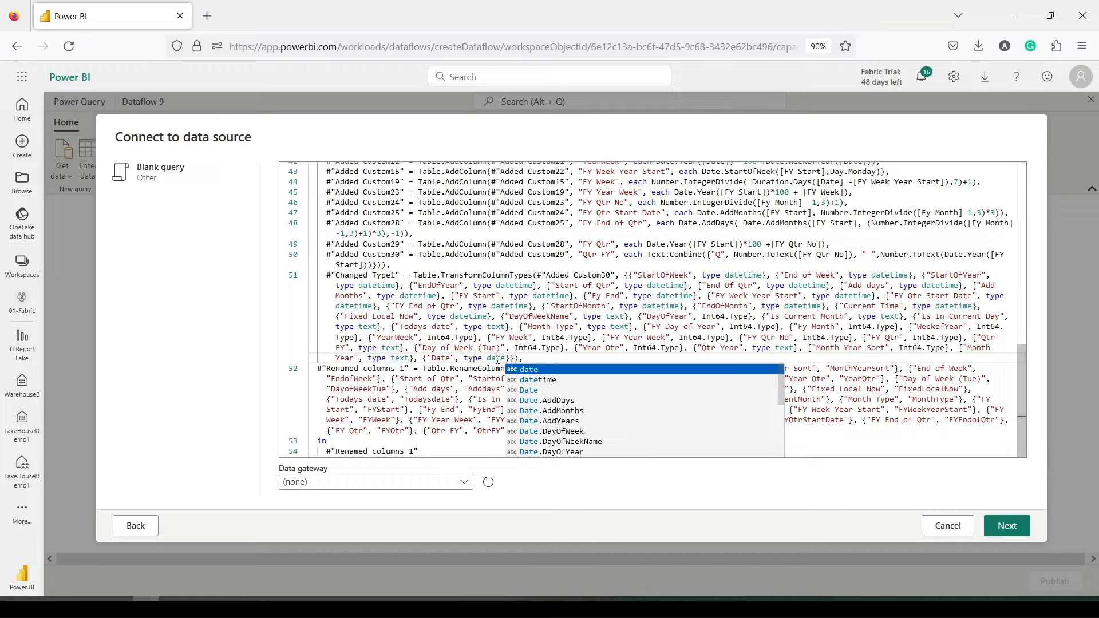
{"action": "left_click", "coordinate": [528, 359]}
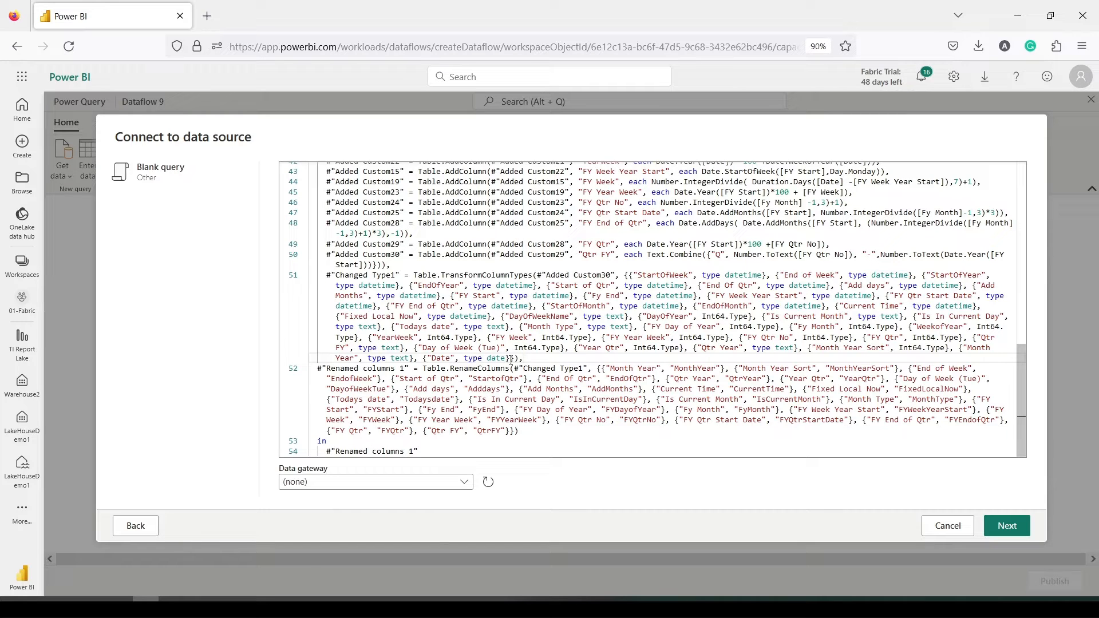
{"action": "left_click", "coordinate": [1005, 525]}
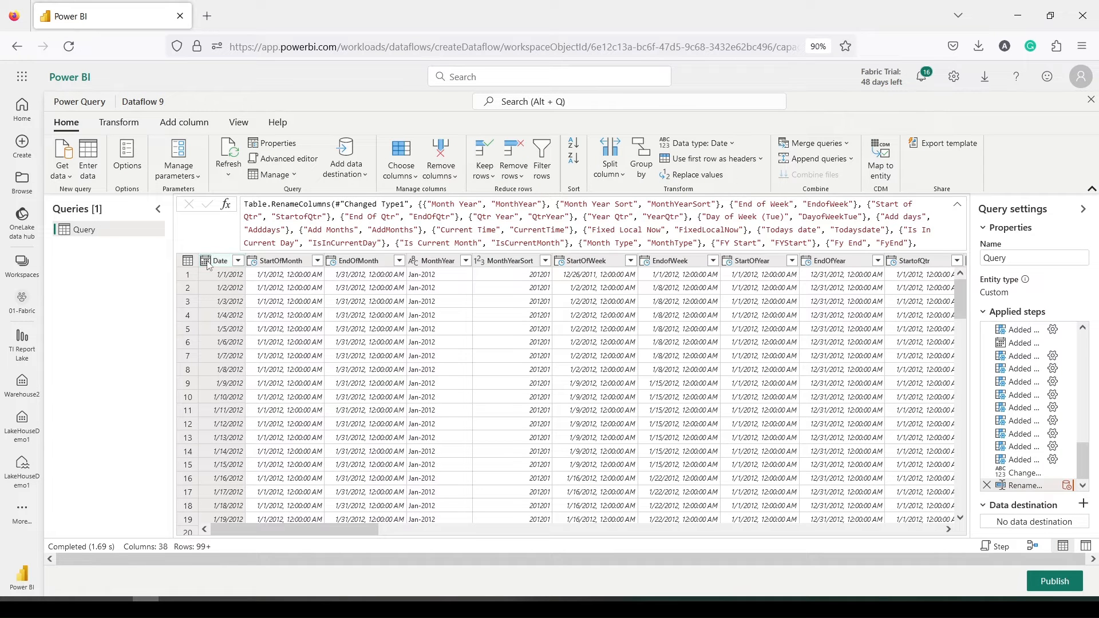
Review the Date column's data type options without changing them
{"action": "left_click", "coordinate": [207, 261]}
{"action": "left_click", "coordinate": [125, 307]}
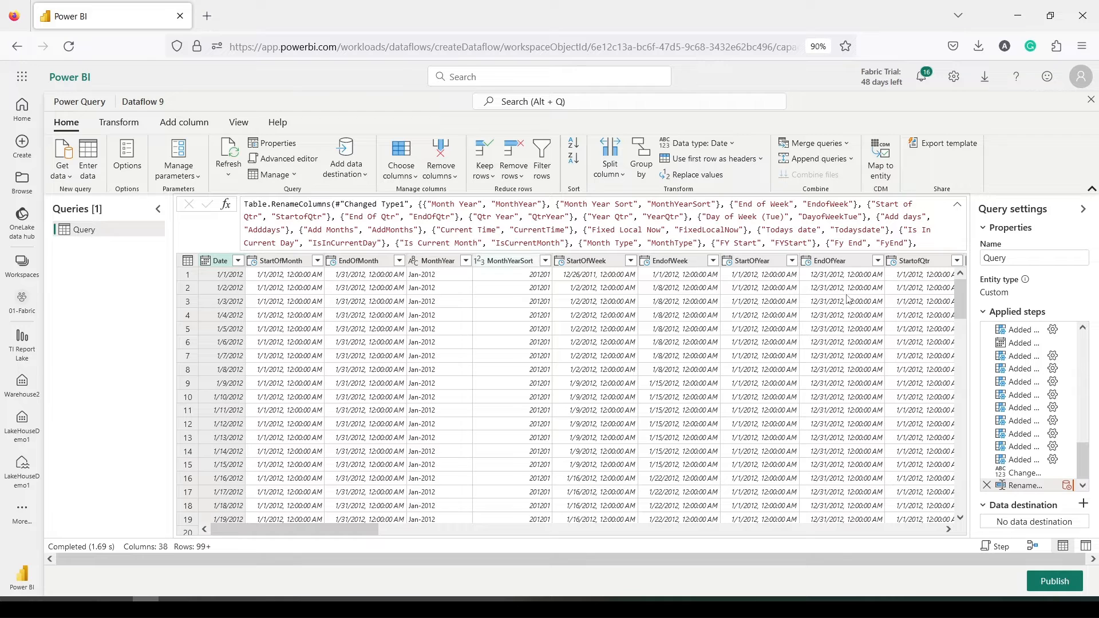
{"action": "scroll", "coordinate": [1049, 367], "scroll_direction": "up", "scroll_amount": 5}
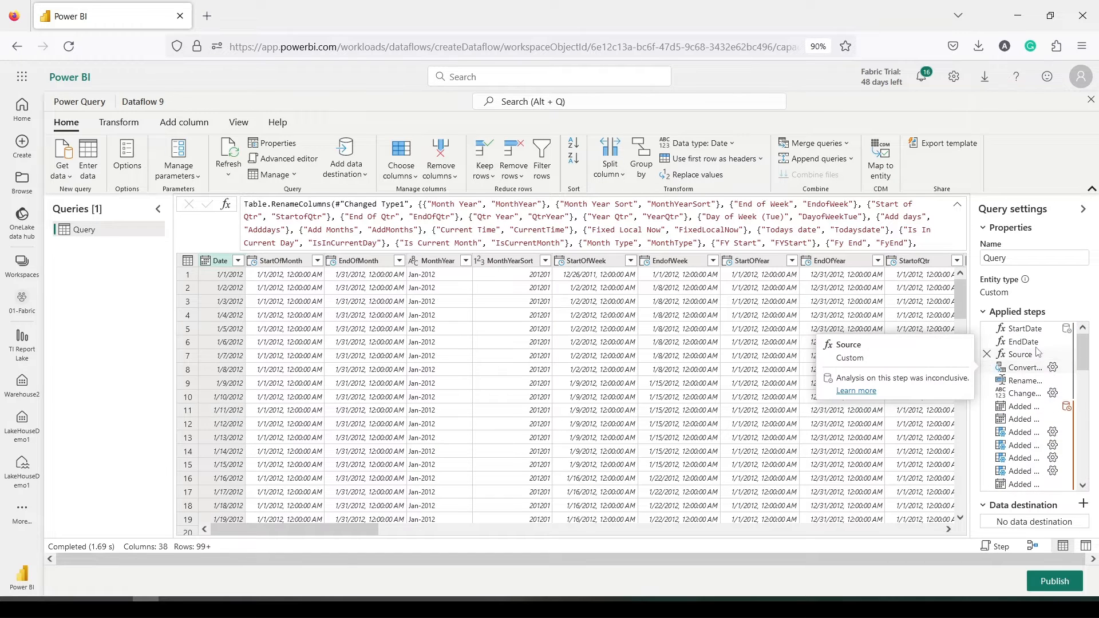
{"action": "scroll", "coordinate": [1038, 361], "scroll_direction": "down", "scroll_amount": 10}
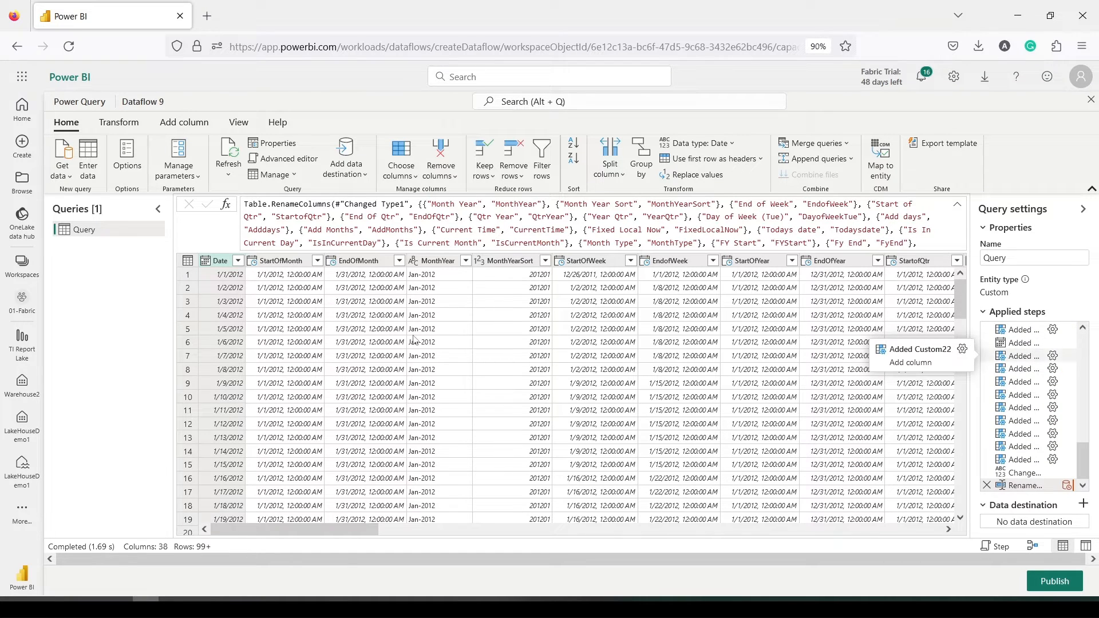
Rename the query to Date1 and list its data destination choices
{"action": "double_click", "coordinate": [85, 232]}
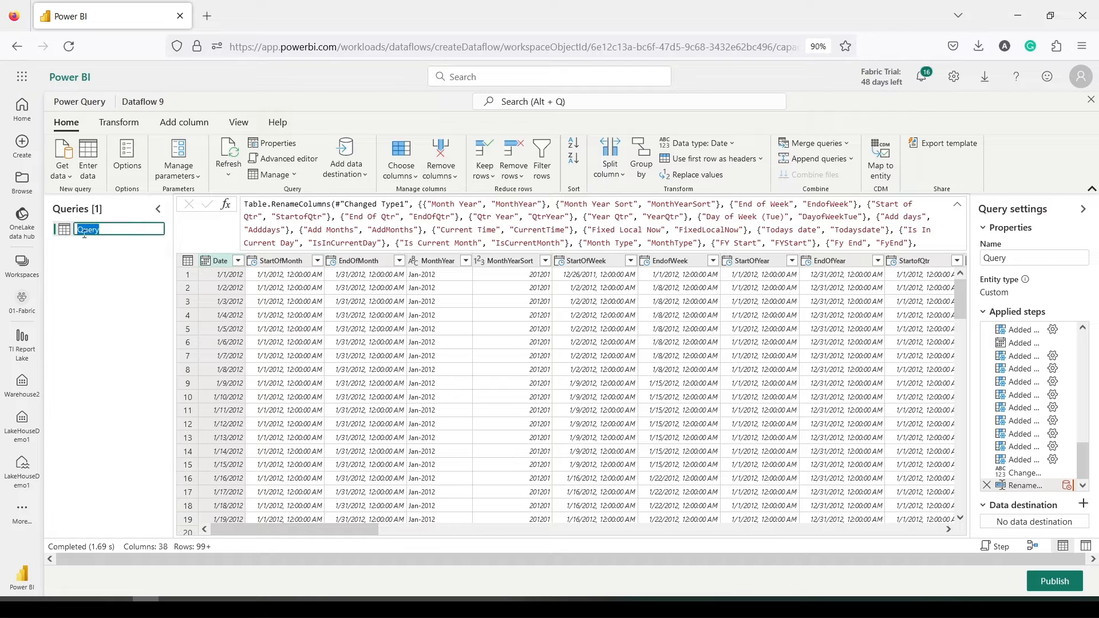
{"action": "type", "text": "Date1"}
{"action": "key", "text": "Return"}
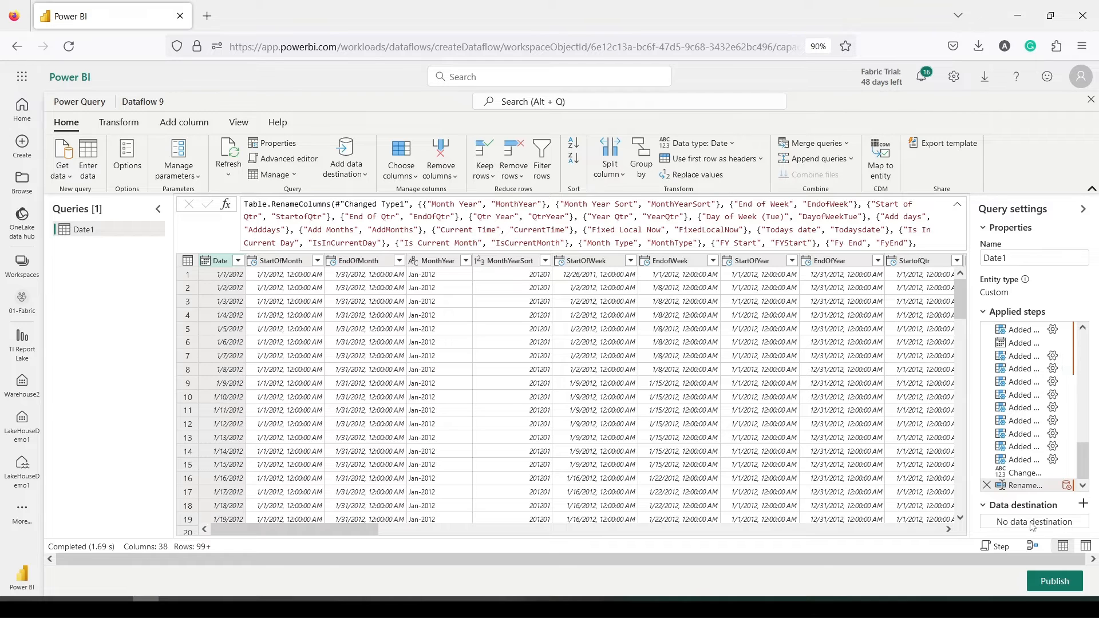
{"action": "left_click", "coordinate": [1082, 505]}
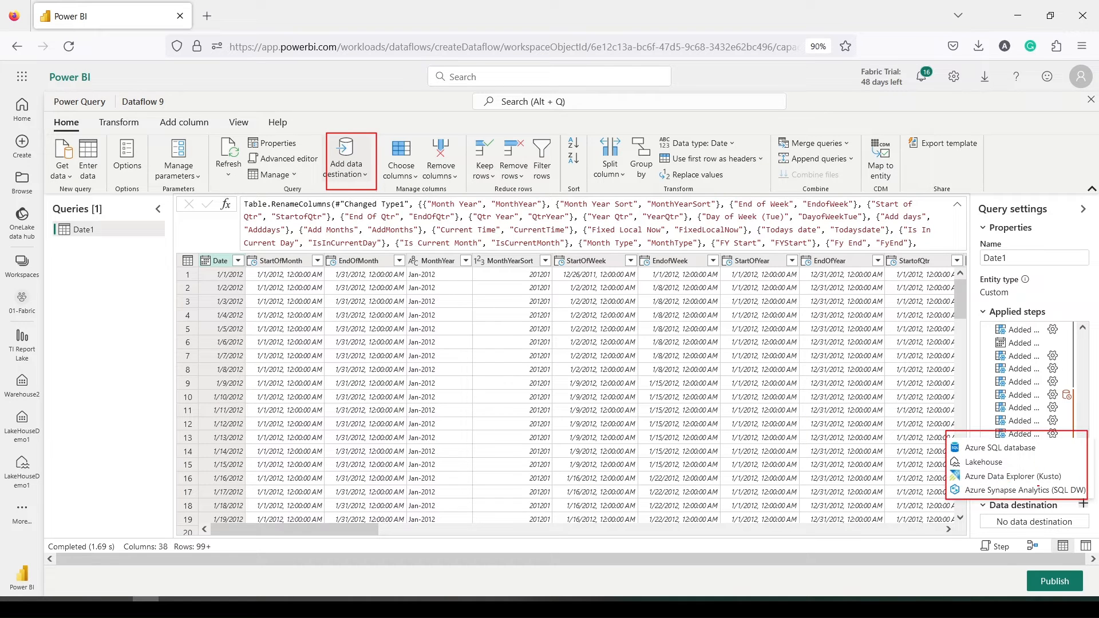
Send Date1 to a new table in LakeHouseDemo1 (01-Fabric), replacing data, and save the destination settings
{"action": "left_click", "coordinate": [979, 464]}
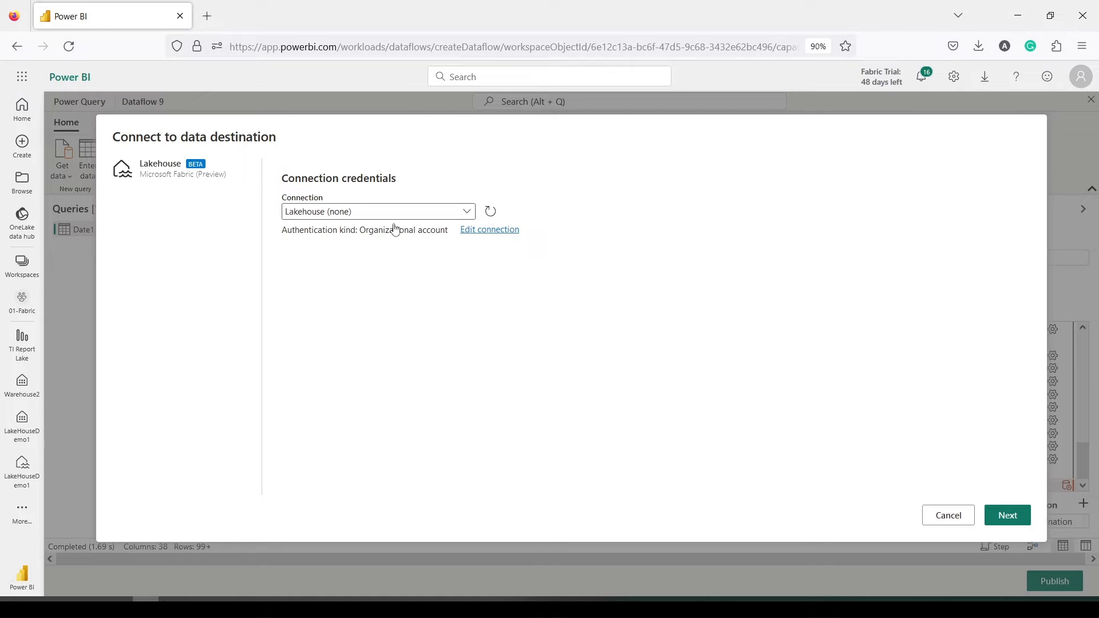
{"action": "left_click", "coordinate": [1007, 515]}
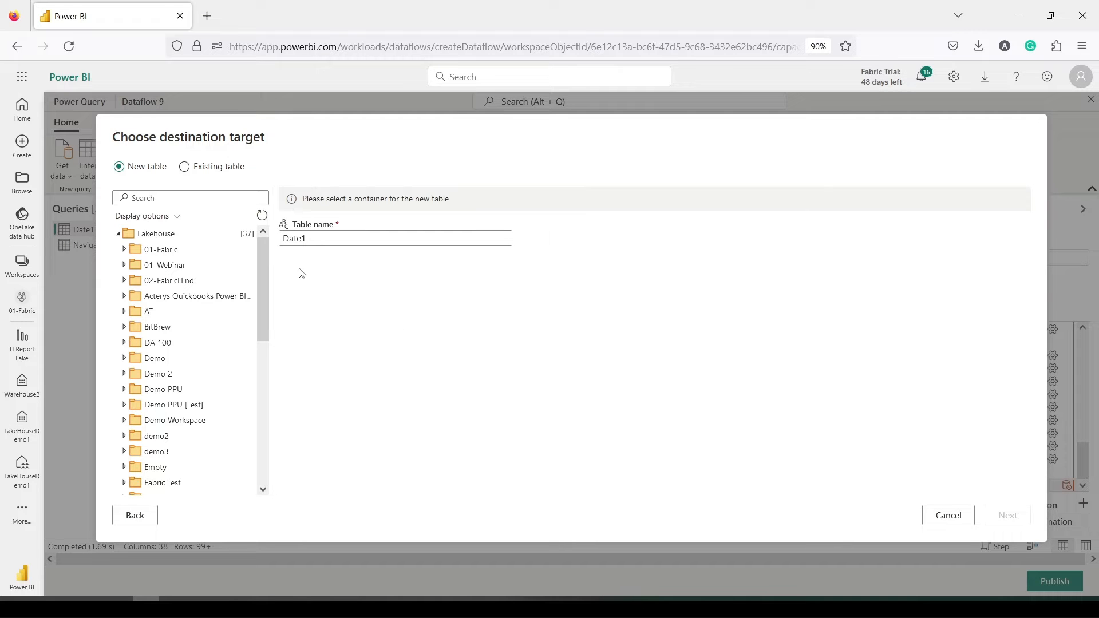
{"action": "left_click", "coordinate": [125, 251]}
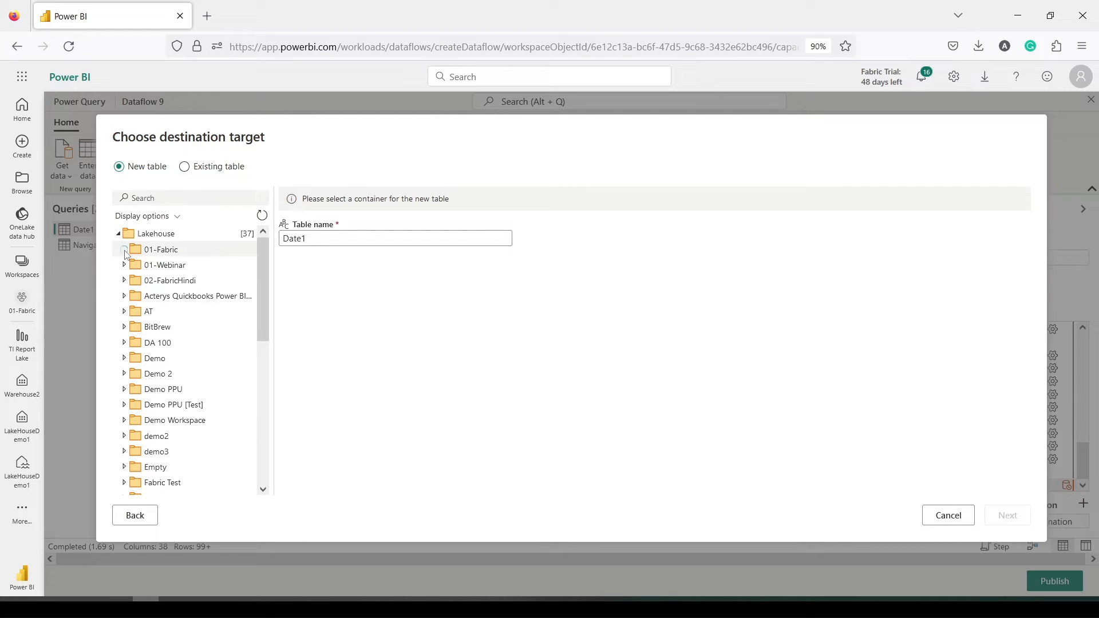
{"action": "left_click", "coordinate": [164, 286]}
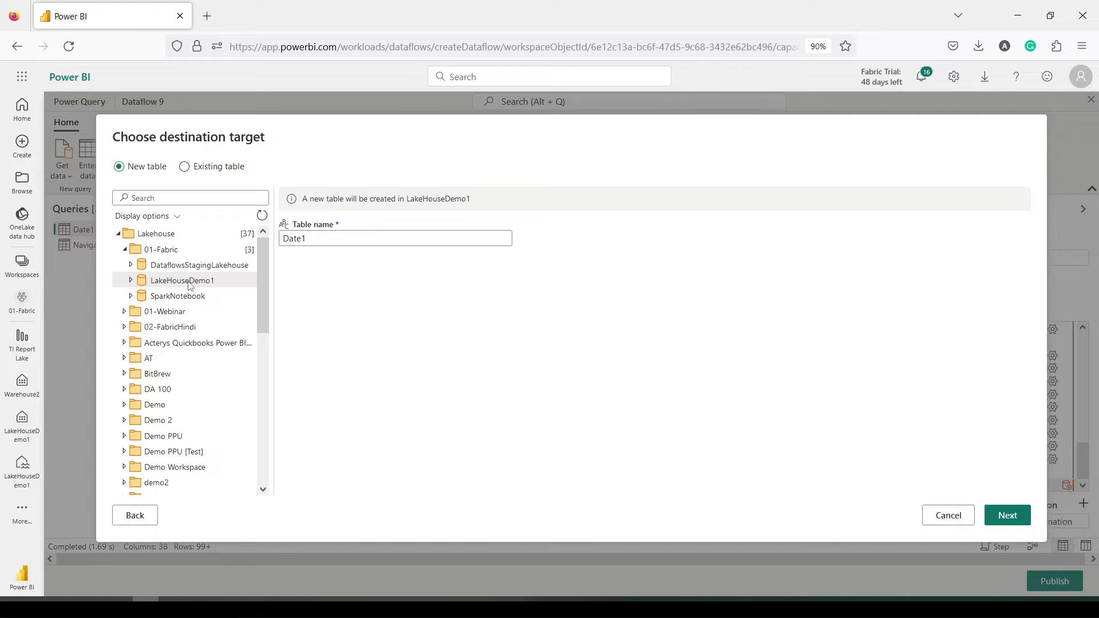
{"action": "left_click", "coordinate": [1003, 516]}
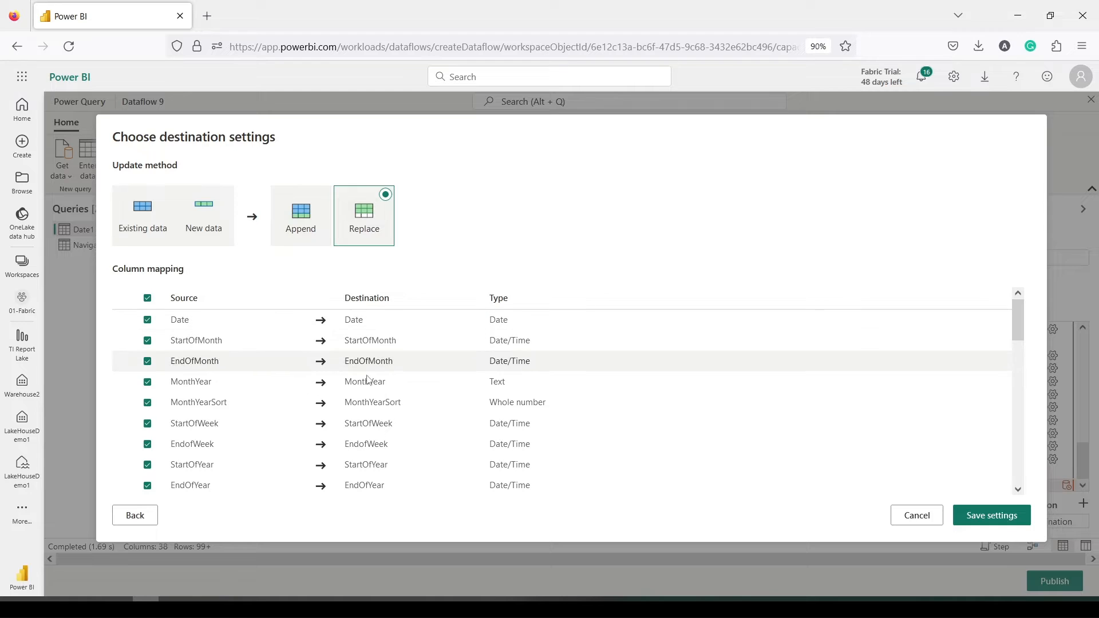
{"action": "scroll", "coordinate": [491, 380], "scroll_direction": "down", "scroll_amount": 10}
{"action": "scroll", "coordinate": [500, 397], "scroll_direction": "down", "scroll_amount": 2}
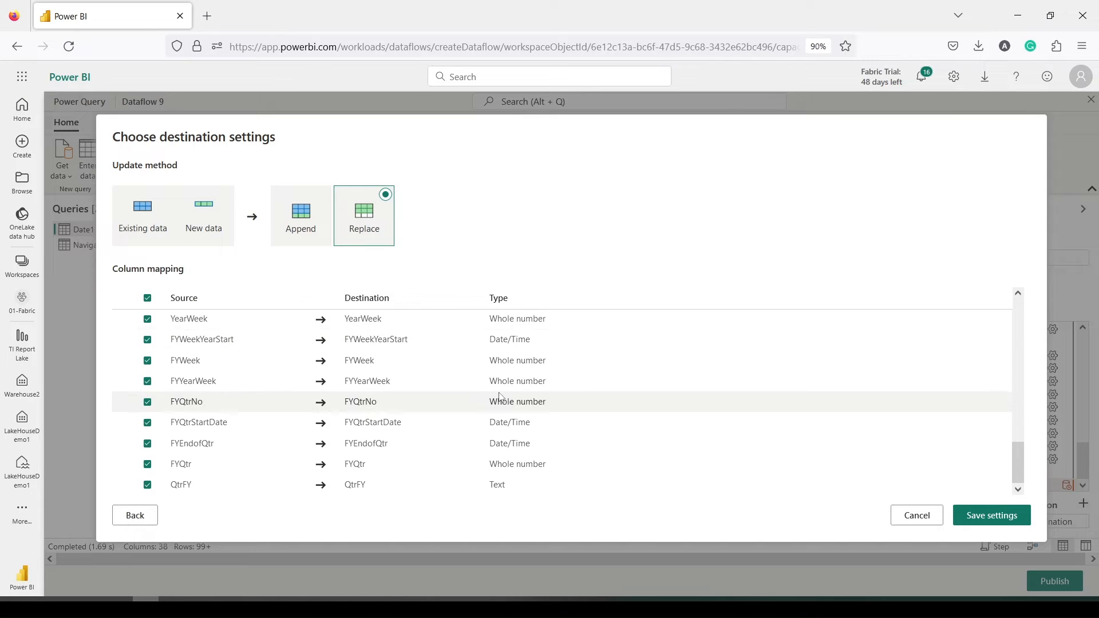
{"action": "left_click", "coordinate": [991, 517]}
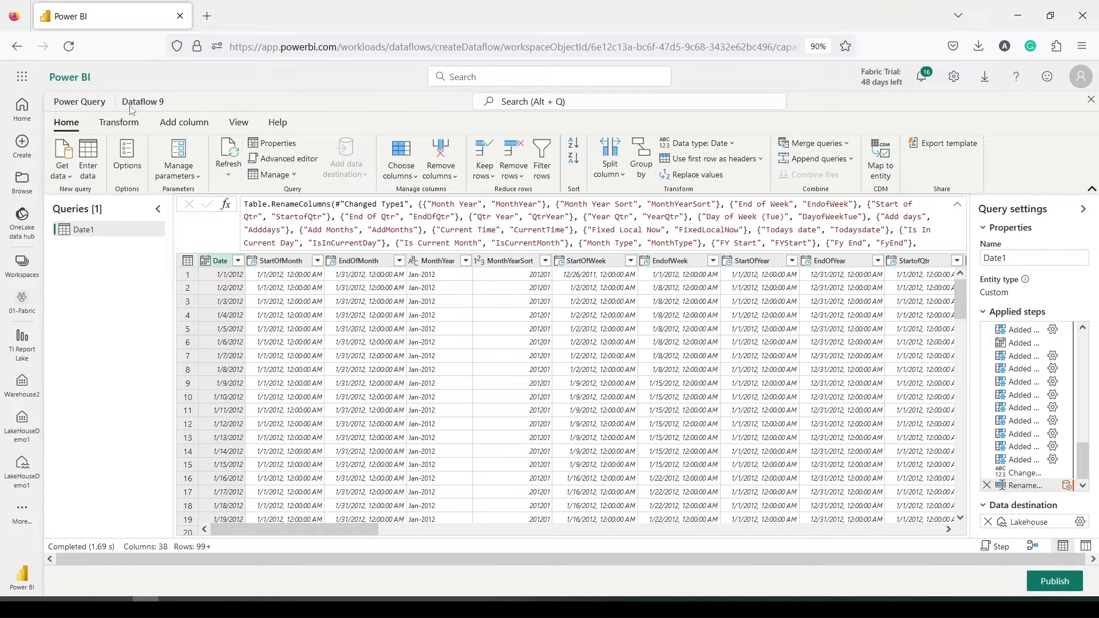
Publish Dataflow 9 and confirm it is listed in the 01-Fabric workspace
{"action": "left_click", "coordinate": [1052, 587]}
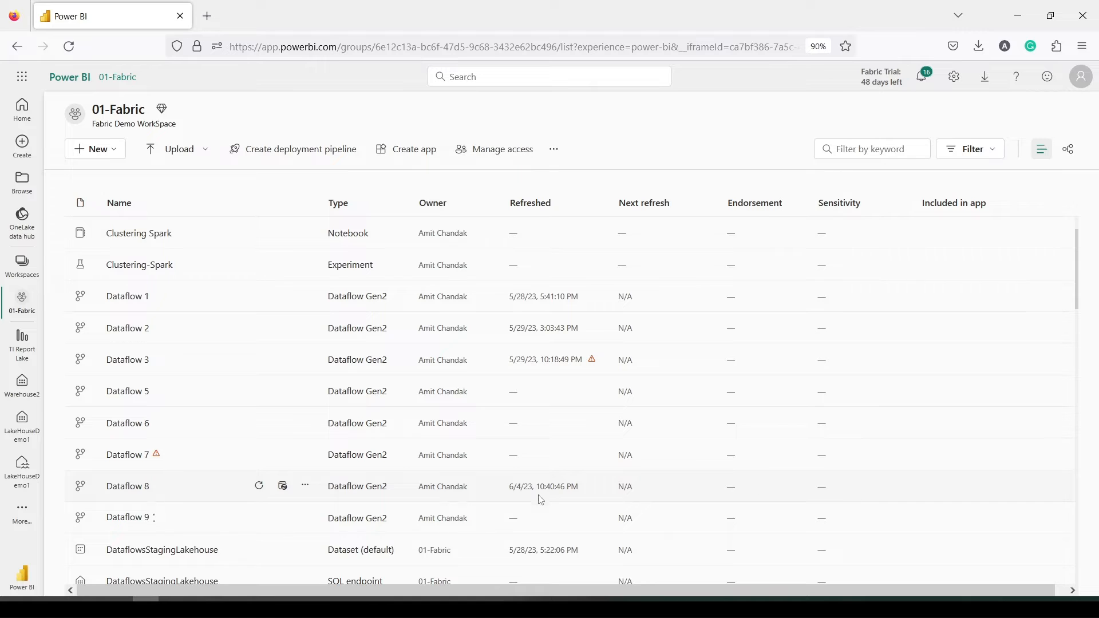
{"action": "scroll", "coordinate": [969, 380], "scroll_direction": "down", "scroll_amount": 3}
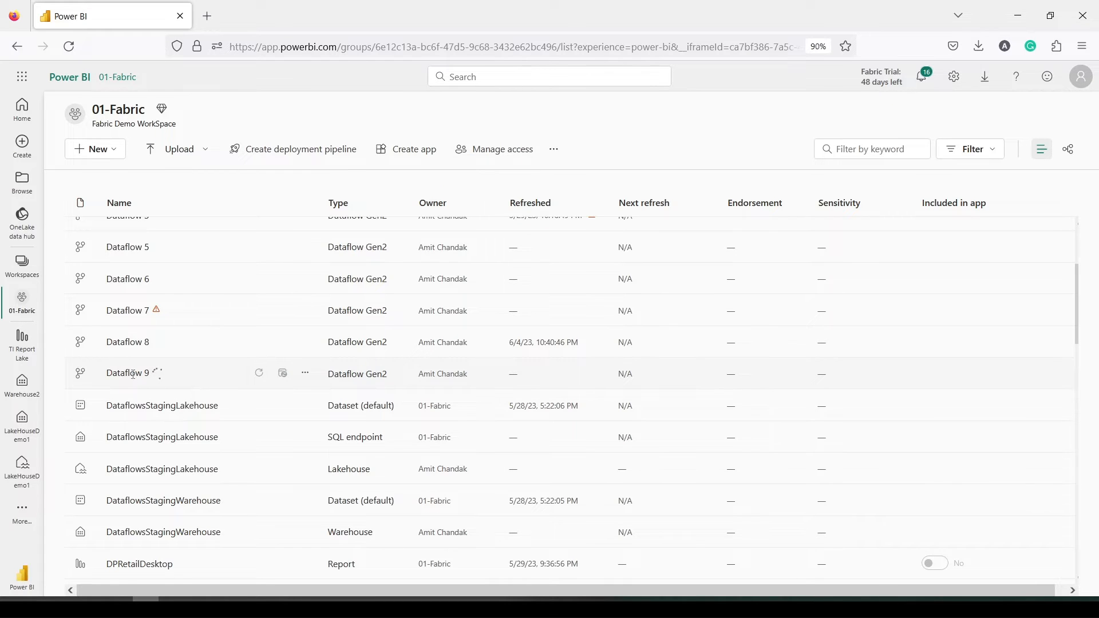
{"action": "left_click_drag", "start_coordinate": [99, 365], "coordinate": [179, 383]}
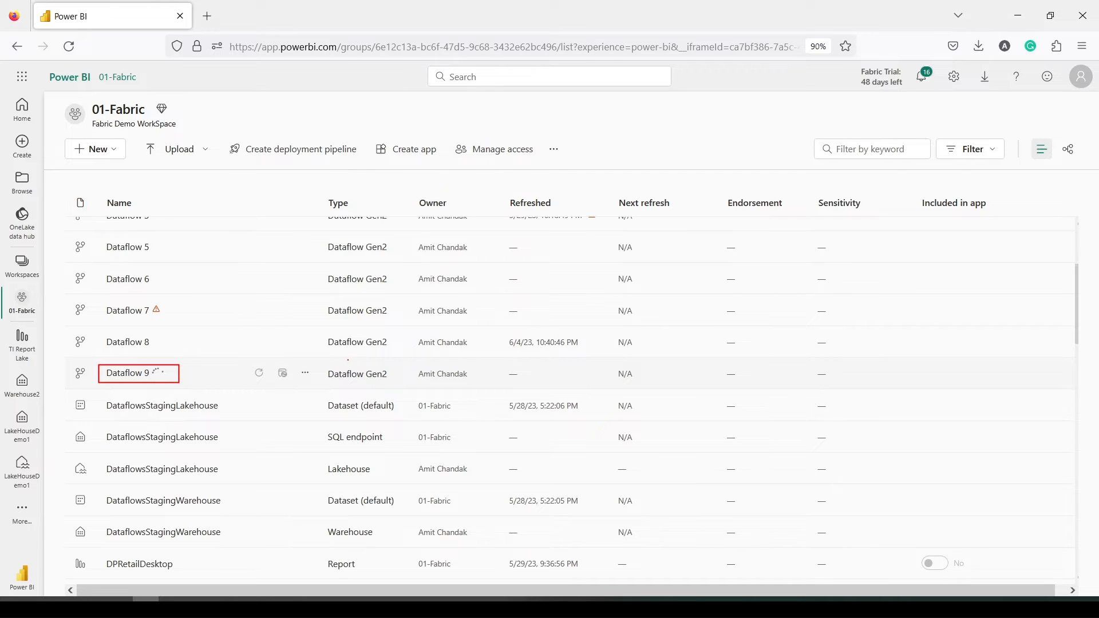
{"action": "mouse_move", "coordinate": [327, 364]}
{"action": "left_mouse_down"}
{"action": "mouse_move", "coordinate": [469, 388]}
{"action": "mouse_move", "coordinate": [646, 390]}
{"action": "left_mouse_up"}
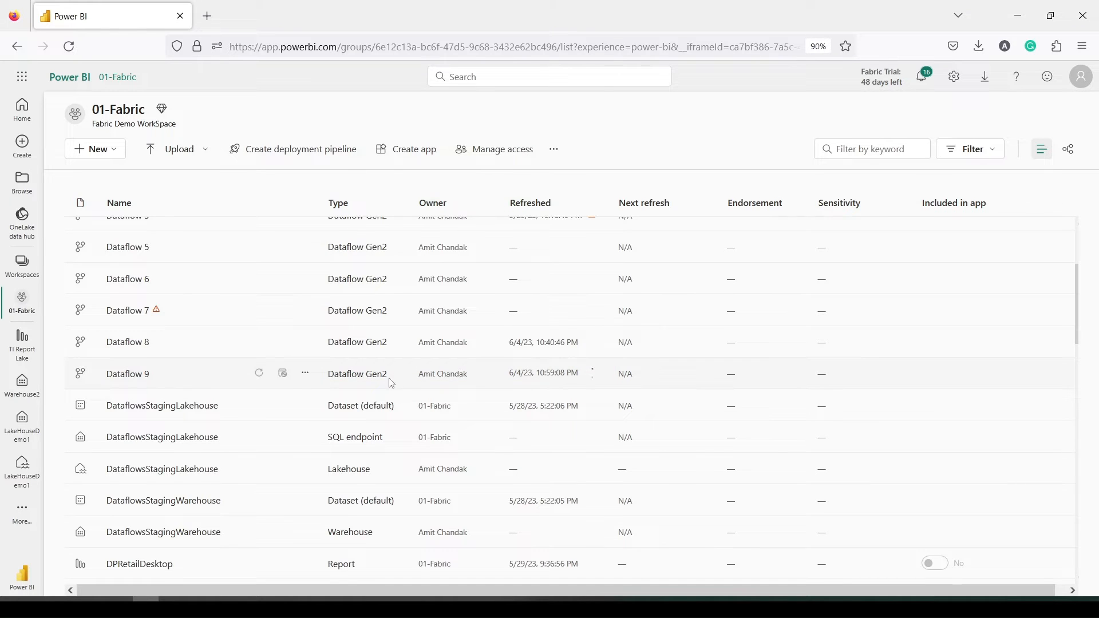
{"action": "left_click", "coordinate": [307, 377]}
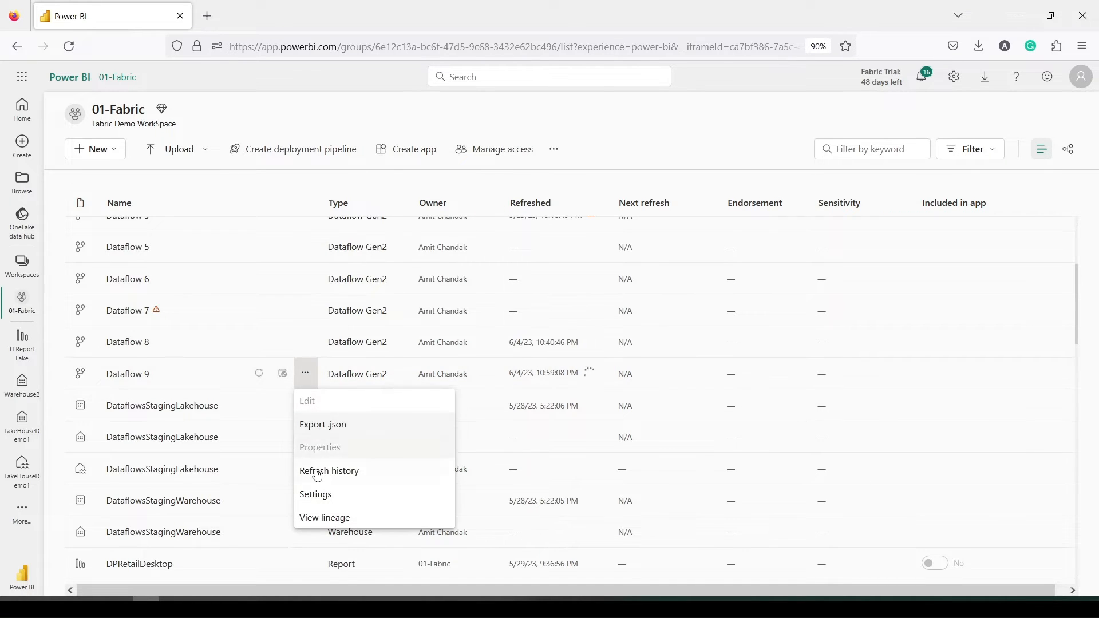
{"action": "left_click", "coordinate": [316, 477]}
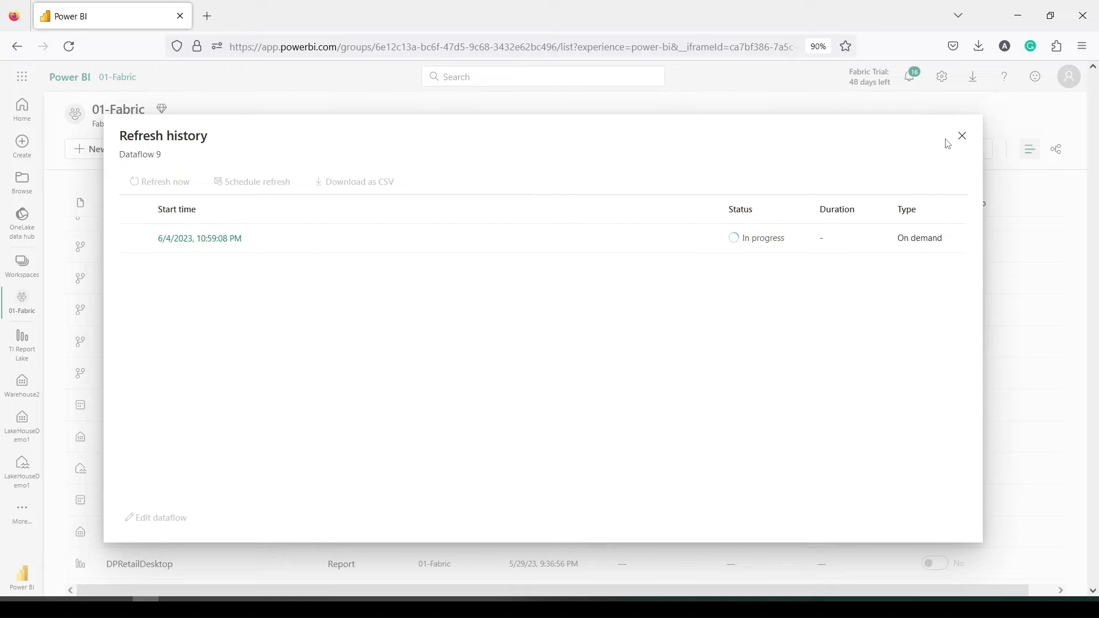
{"action": "left_click", "coordinate": [961, 137]}
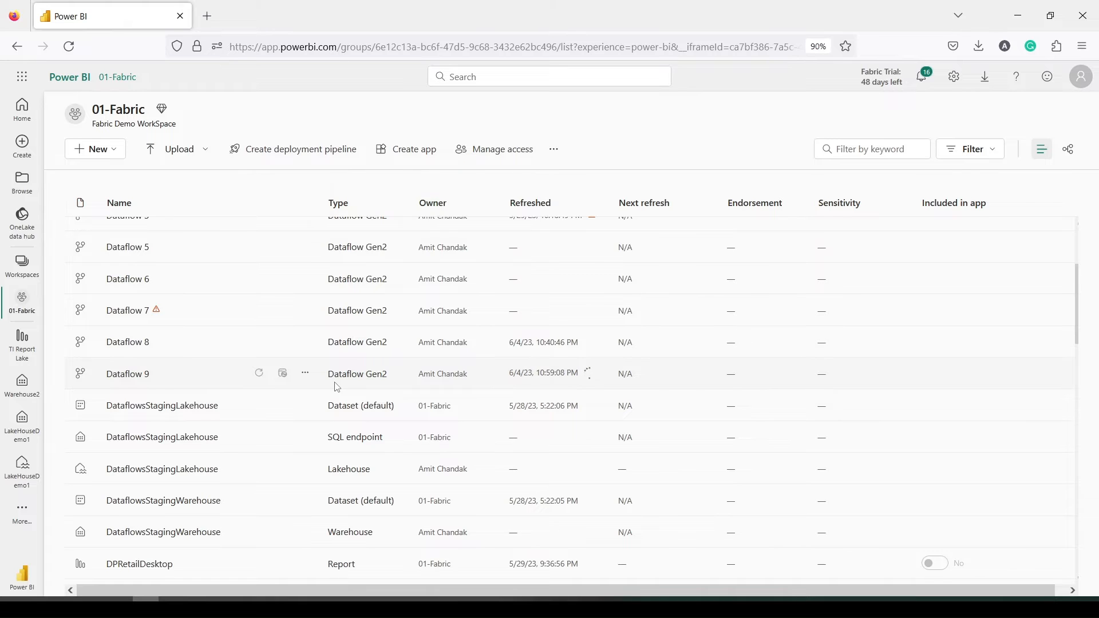
Check Dataflow 9's refresh history to confirm the 47-second refresh succeeded
{"action": "scroll", "coordinate": [208, 368], "scroll_direction": "down", "scroll_amount": 2}
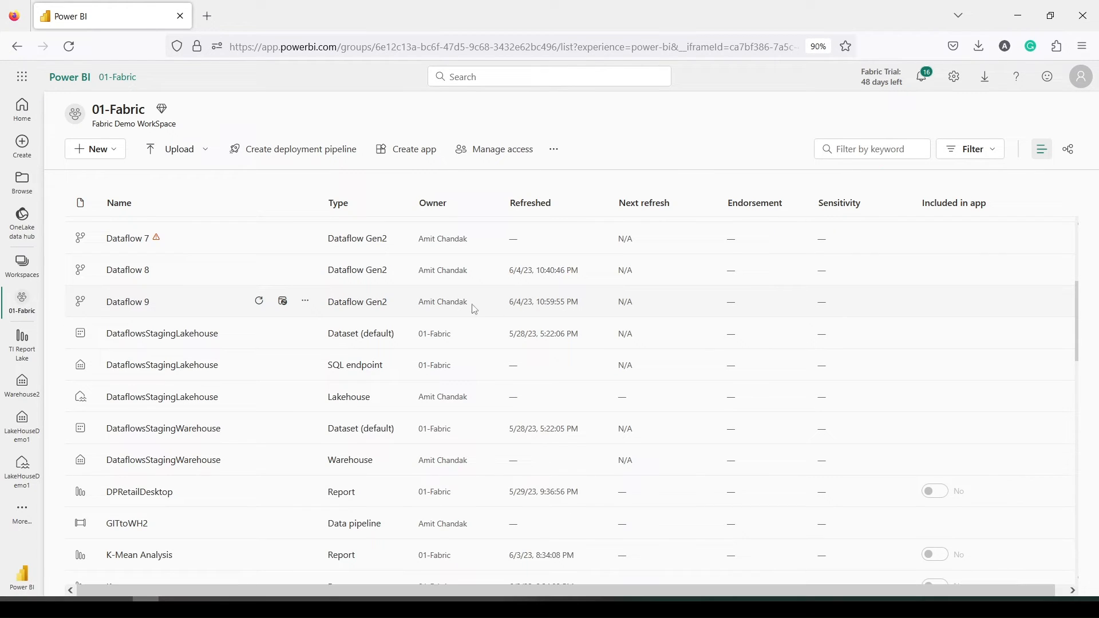
{"action": "left_click", "coordinate": [306, 301]}
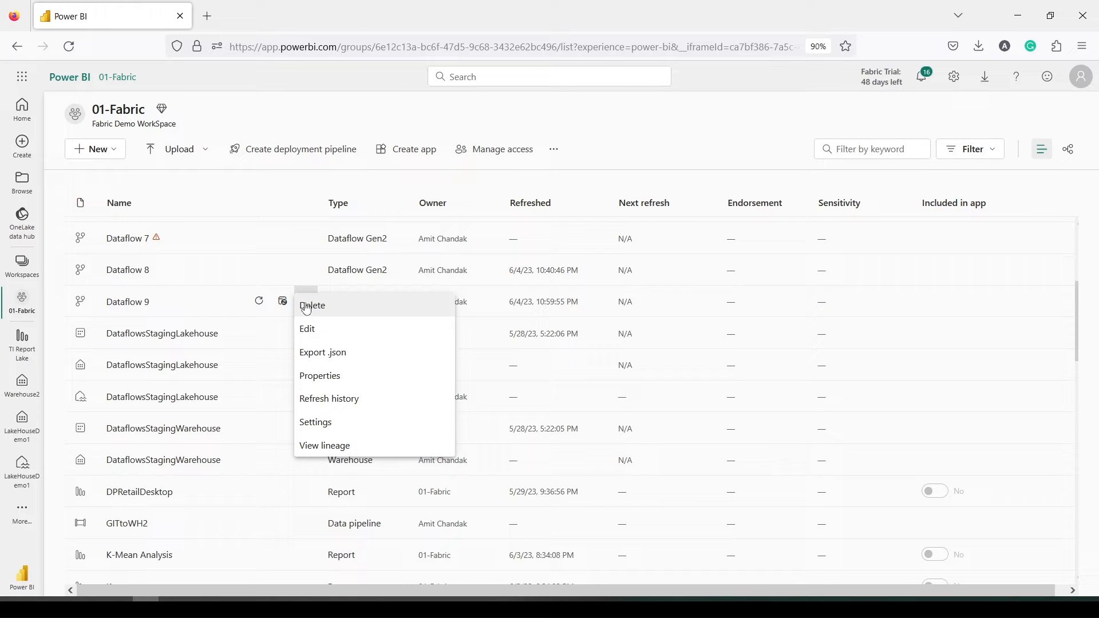
{"action": "left_click", "coordinate": [319, 400]}
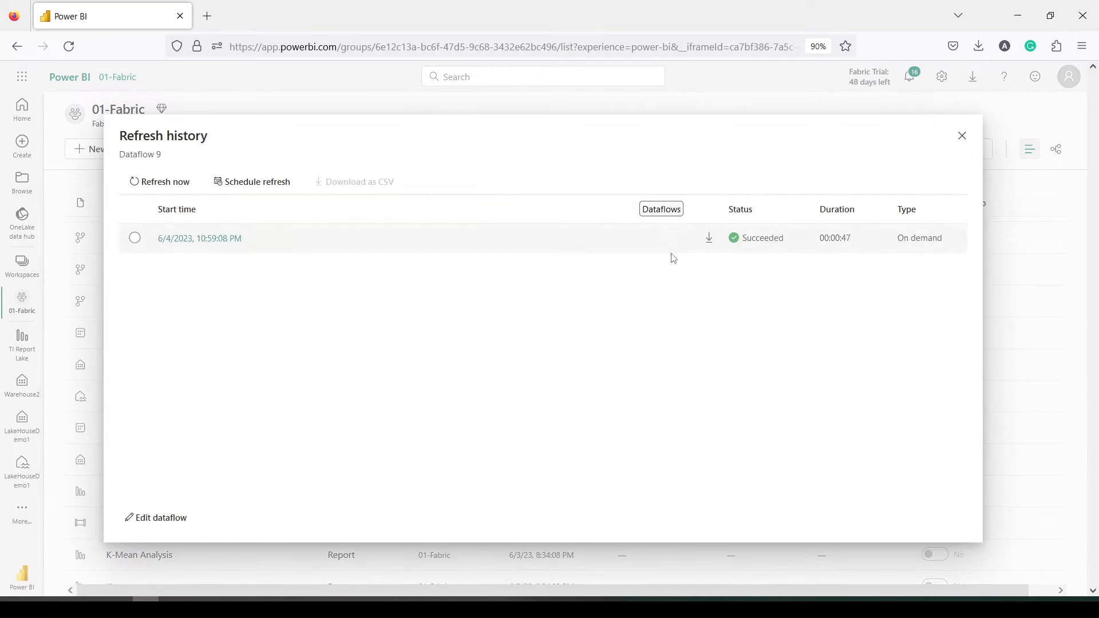
{"action": "left_click", "coordinate": [962, 136]}
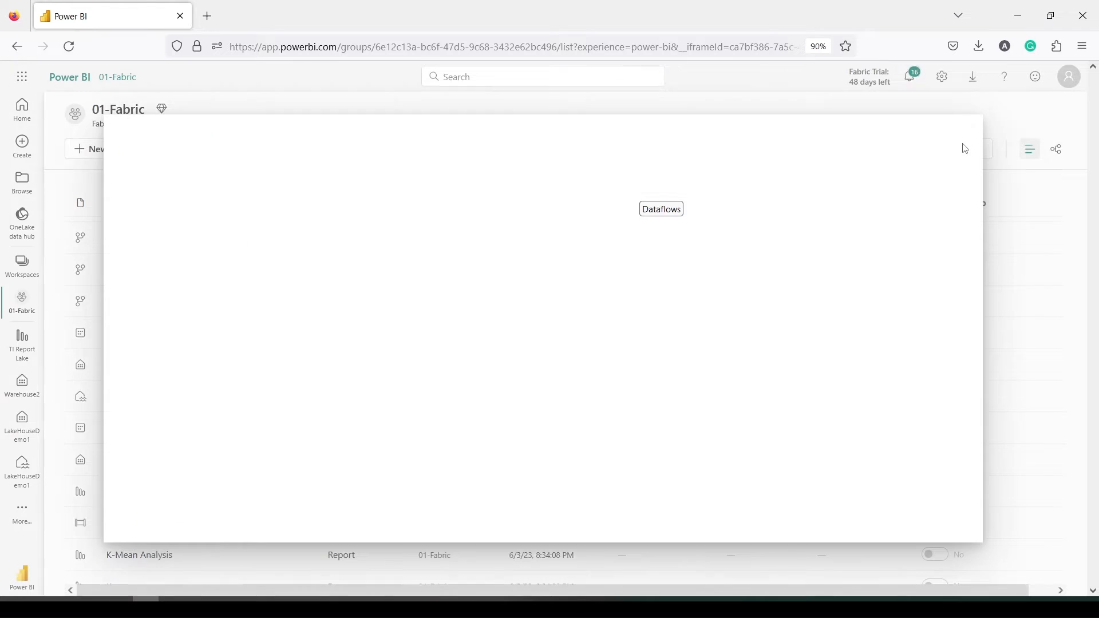
Open the LakeHouseDemo1 lakehouse from the workspace list
{"action": "scroll", "coordinate": [175, 380], "scroll_direction": "down", "scroll_amount": 8}
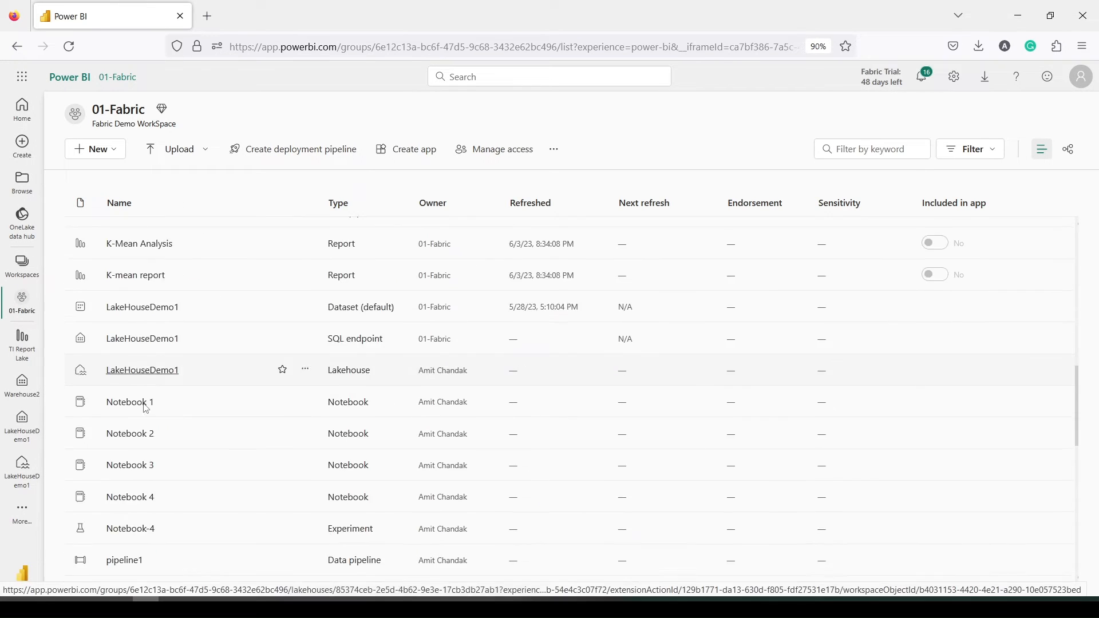
{"action": "scroll", "coordinate": [146, 409], "scroll_direction": "down", "scroll_amount": 8}
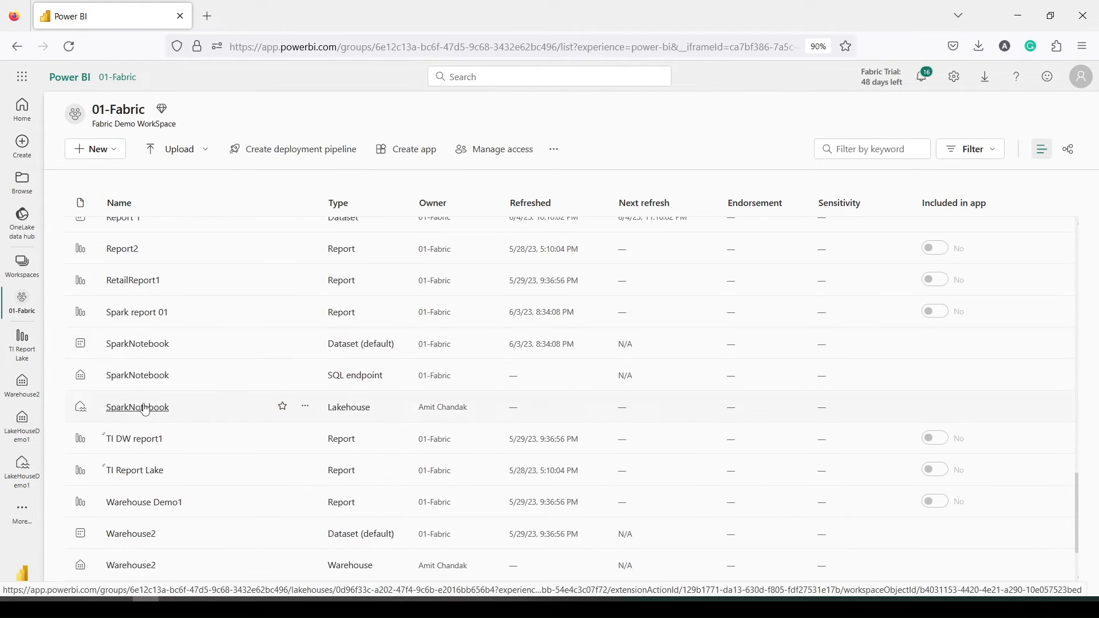
{"action": "scroll", "coordinate": [146, 410], "scroll_direction": "up", "scroll_amount": 8}
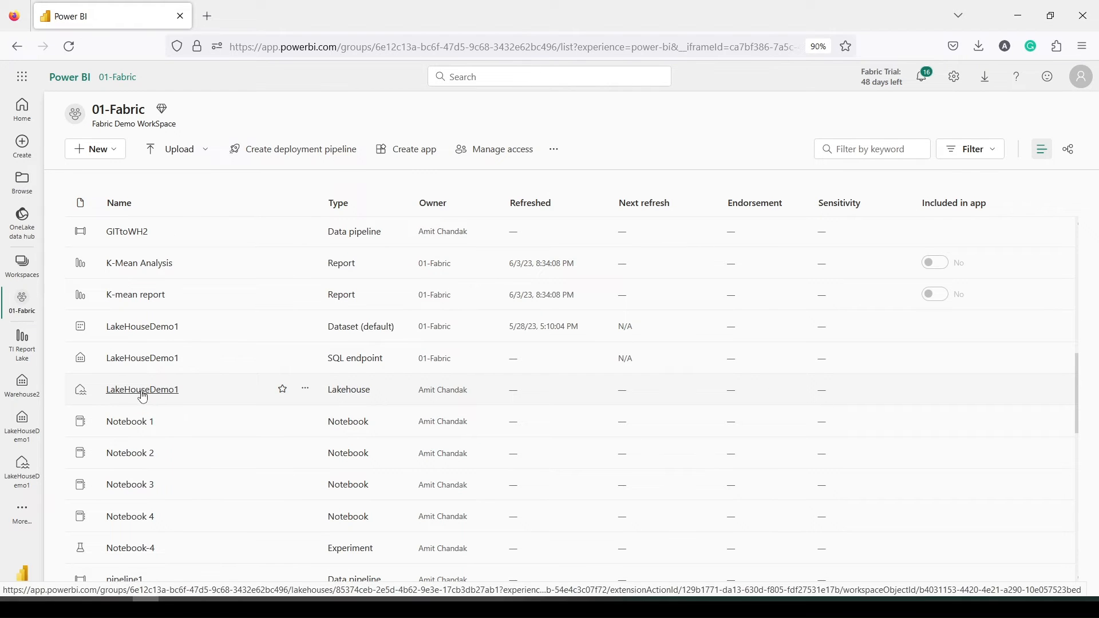
{"action": "left_click", "coordinate": [143, 393]}
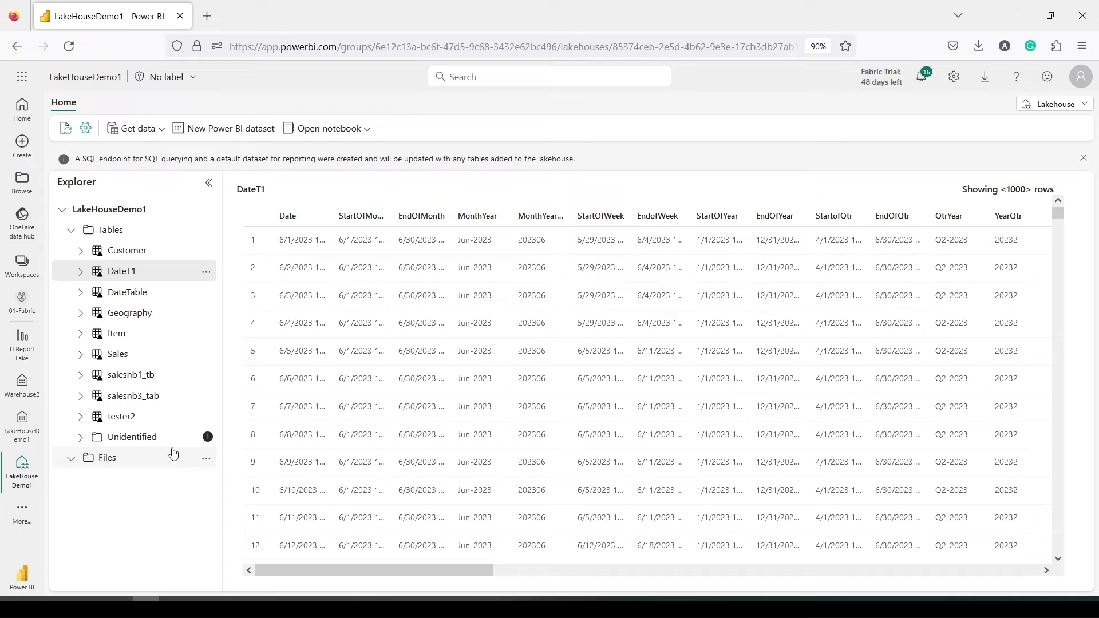
Refresh LakeHouseDemo1 and preview the Date1 table rows starting 6/1/2023
{"action": "left_click", "coordinate": [68, 137]}
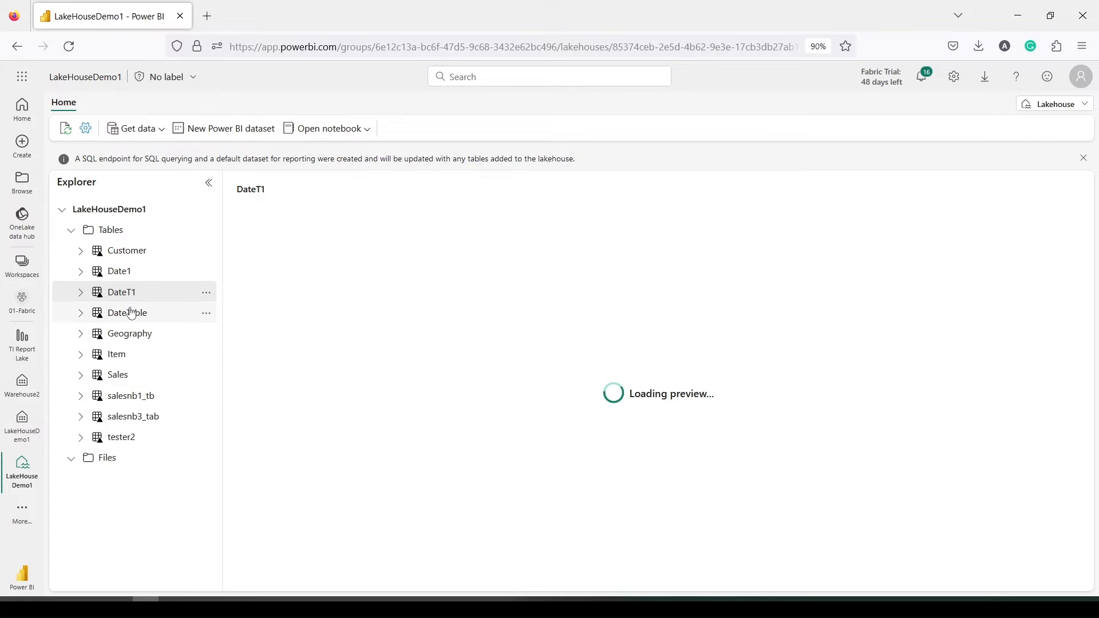
{"action": "left_click", "coordinate": [122, 273]}
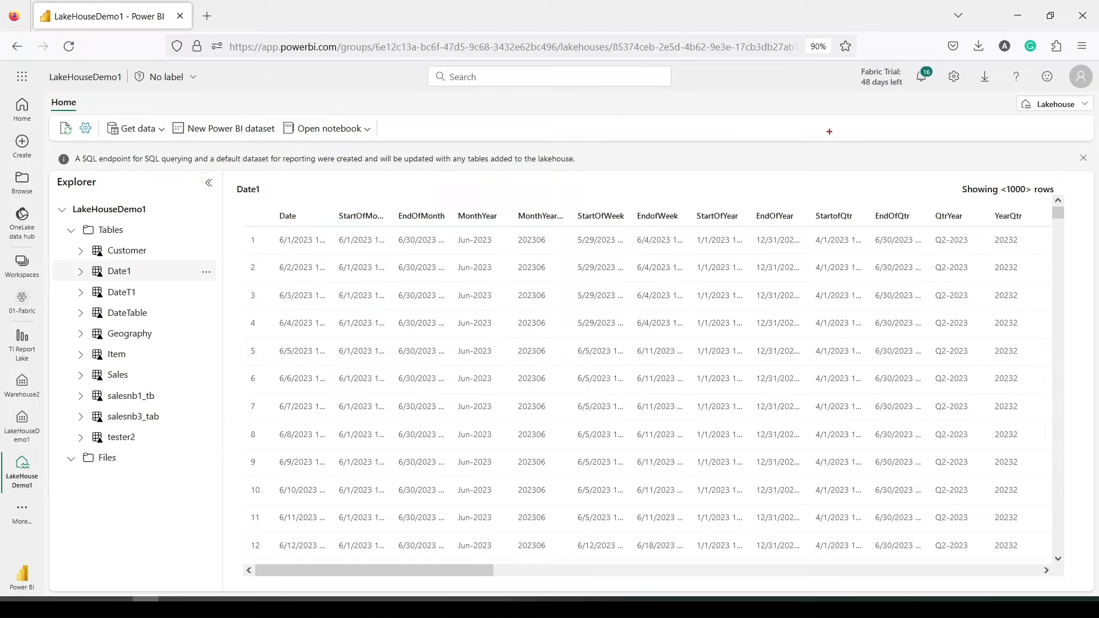
{"action": "left_click_drag", "start_coordinate": [1004, 93], "coordinate": [1097, 132]}
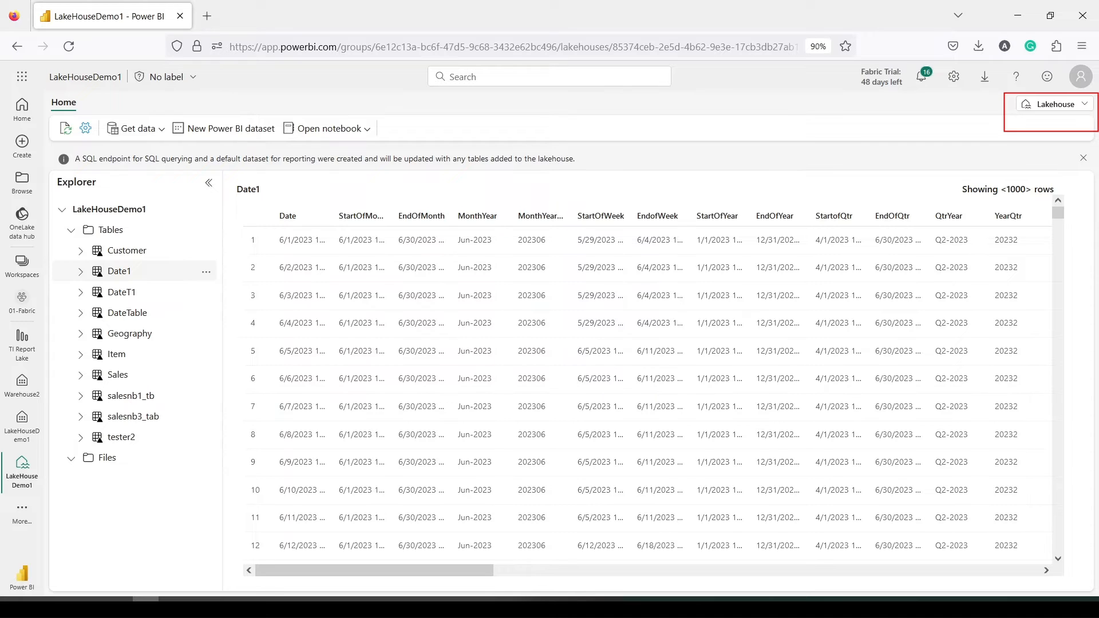
Switch LakeHouseDemo1 to its SQL endpoint and display the model diagram with the DateTable card
{"action": "left_click", "coordinate": [1077, 107]}
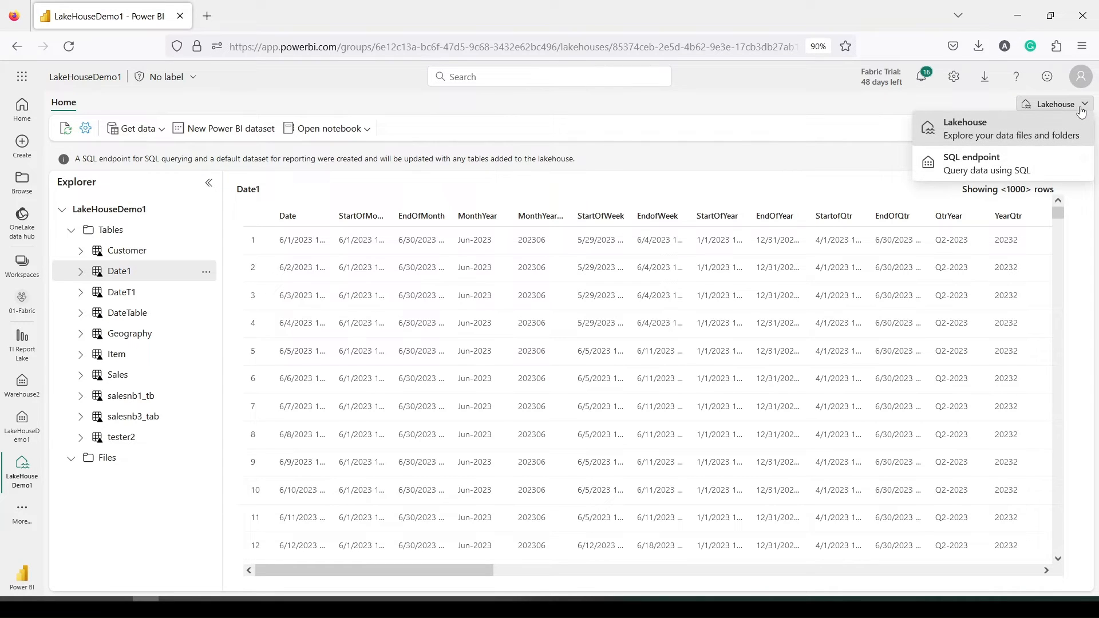
{"action": "left_click", "coordinate": [999, 156]}
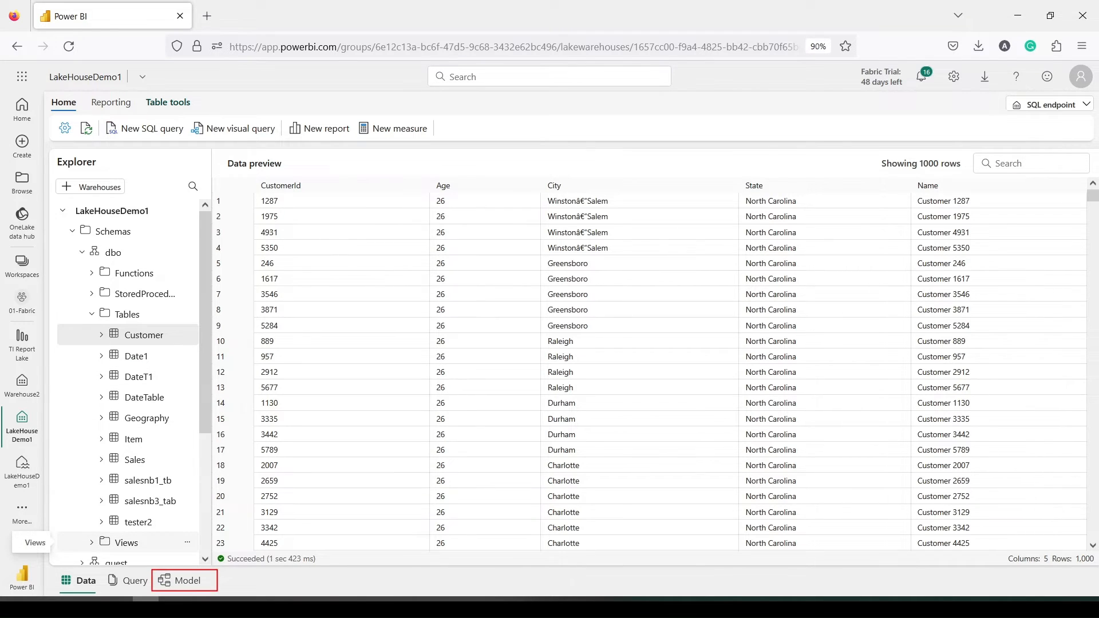
{"action": "left_click", "coordinate": [197, 581]}
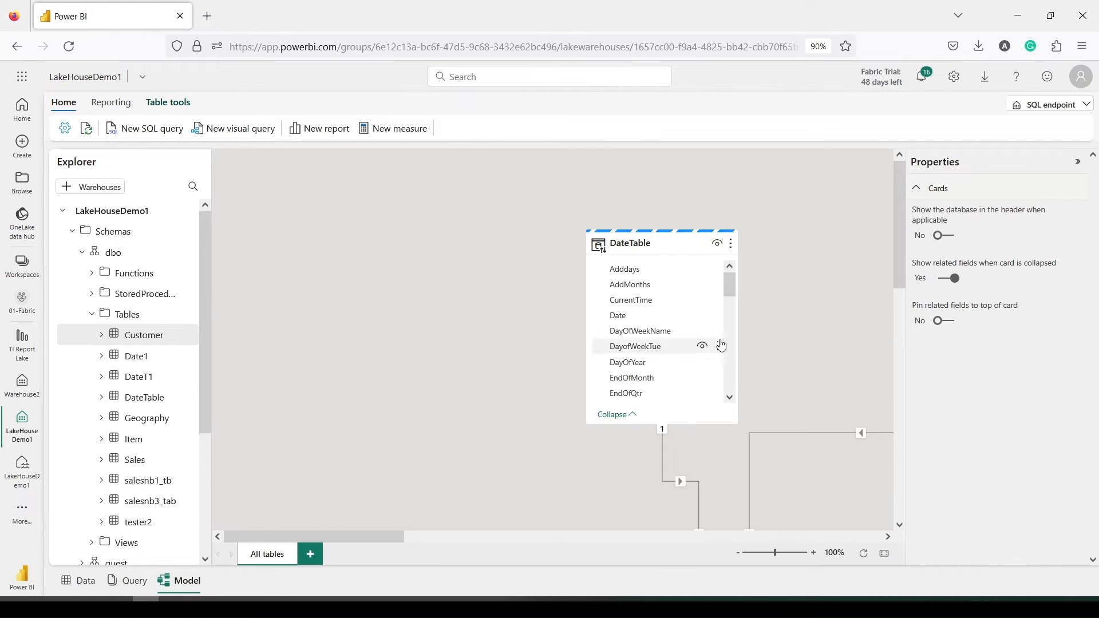
Rearrange the model diagram so the Date1 table card sits beside Sales
{"action": "left_click_drag", "start_coordinate": [312, 536], "coordinate": [786, 515]}
{"action": "left_click_drag", "start_coordinate": [722, 214], "coordinate": [173, 271]}
{"action": "left_click_drag", "start_coordinate": [715, 534], "coordinate": [375, 530]}
{"action": "left_click_drag", "start_coordinate": [872, 291], "coordinate": [318, 294]}
{"action": "scroll", "coordinate": [513, 427], "scroll_direction": "down", "scroll_amount": 3}
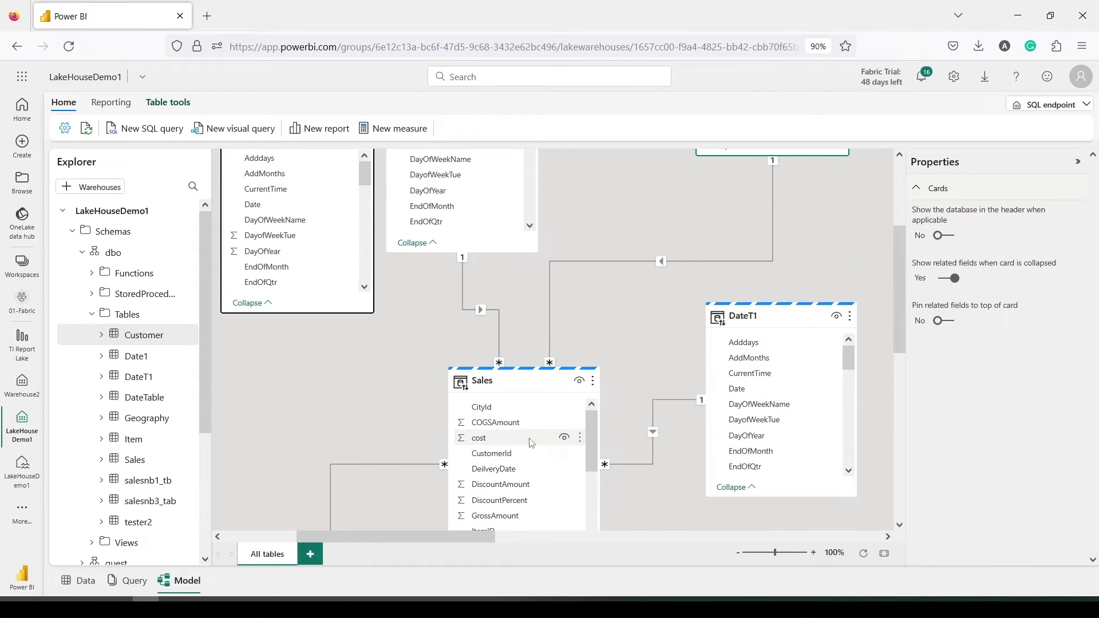
{"action": "scroll", "coordinate": [500, 456], "scroll_direction": "down", "scroll_amount": 5}
{"action": "scroll", "coordinate": [498, 457], "scroll_direction": "down", "scroll_amount": 1}
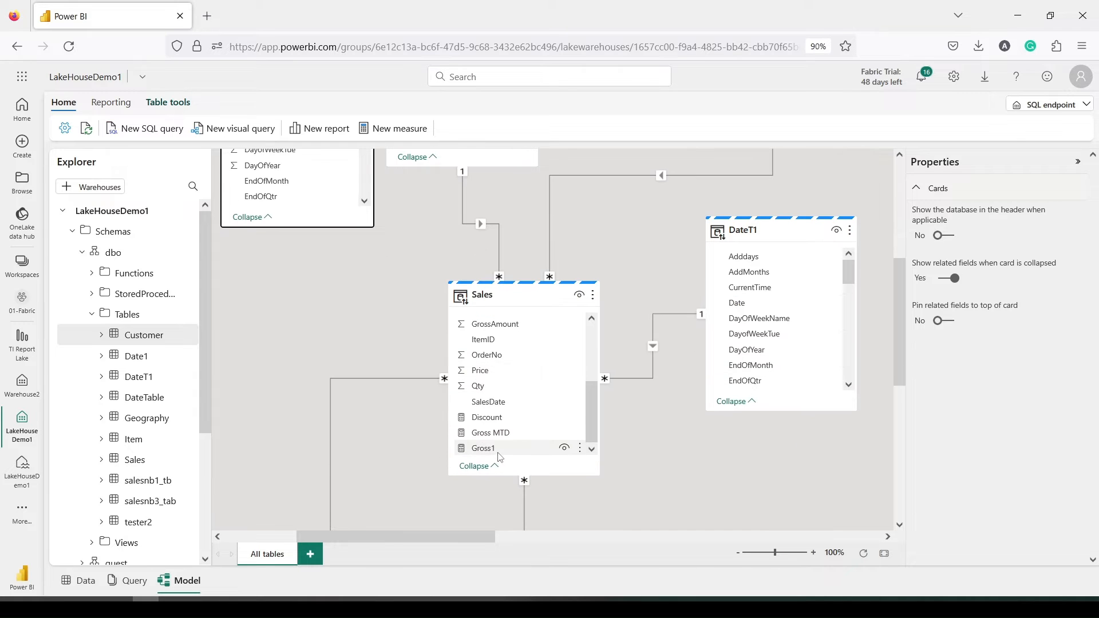
{"action": "scroll", "coordinate": [323, 347], "scroll_direction": "up", "scroll_amount": 1}
{"action": "scroll", "coordinate": [322, 347], "scroll_direction": "up", "scroll_amount": 2}
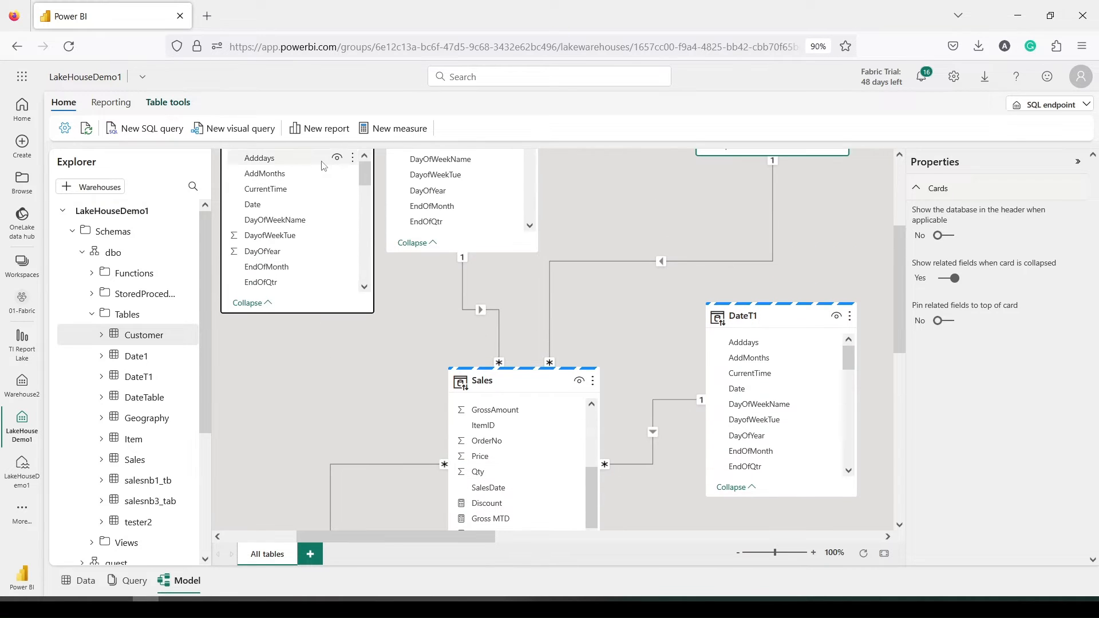
Drag Sales' SalesDate field onto Date1 to start a new relationship
{"action": "left_click_drag", "start_coordinate": [314, 217], "coordinate": [321, 357]}
{"action": "scroll", "coordinate": [383, 295], "scroll_direction": "down", "scroll_amount": 3}
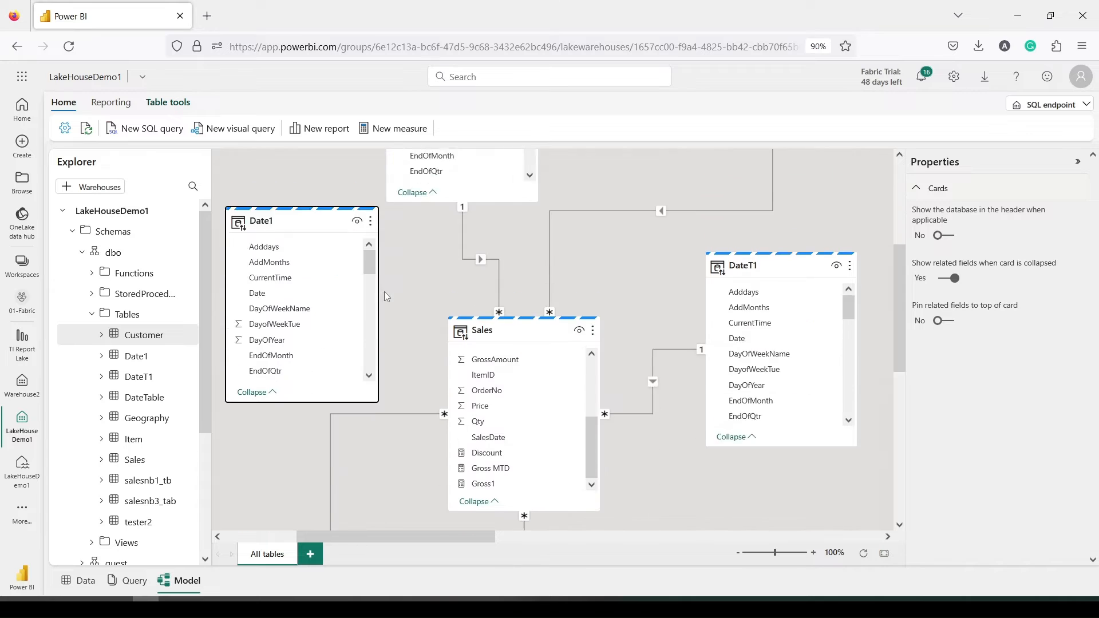
{"action": "scroll", "coordinate": [498, 292], "scroll_direction": "up", "scroll_amount": 2}
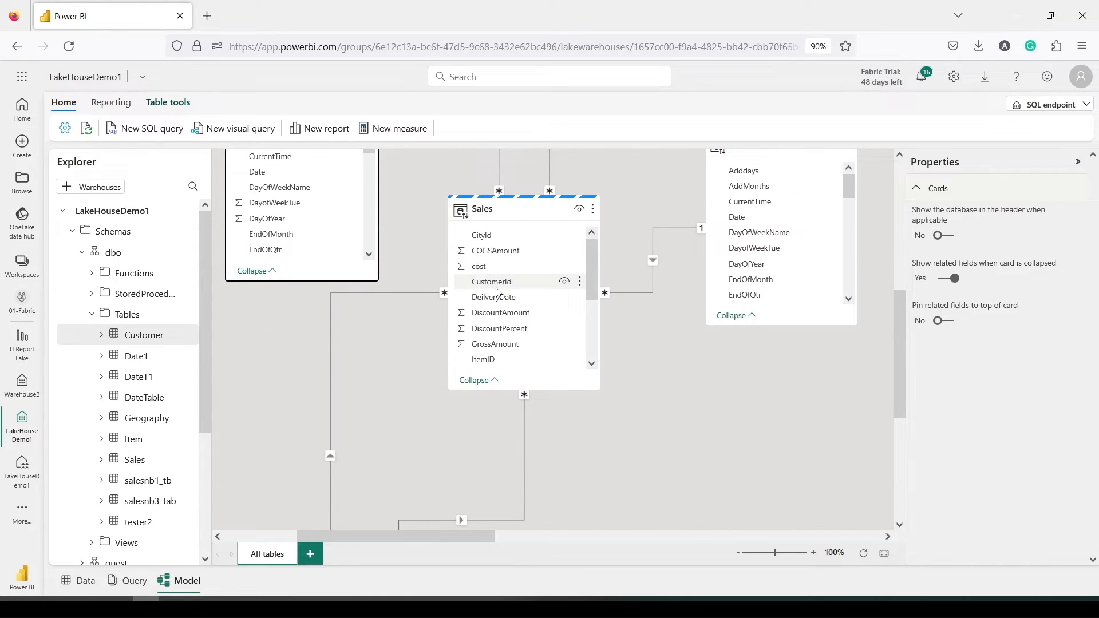
{"action": "scroll", "coordinate": [498, 292], "scroll_direction": "down", "scroll_amount": 2}
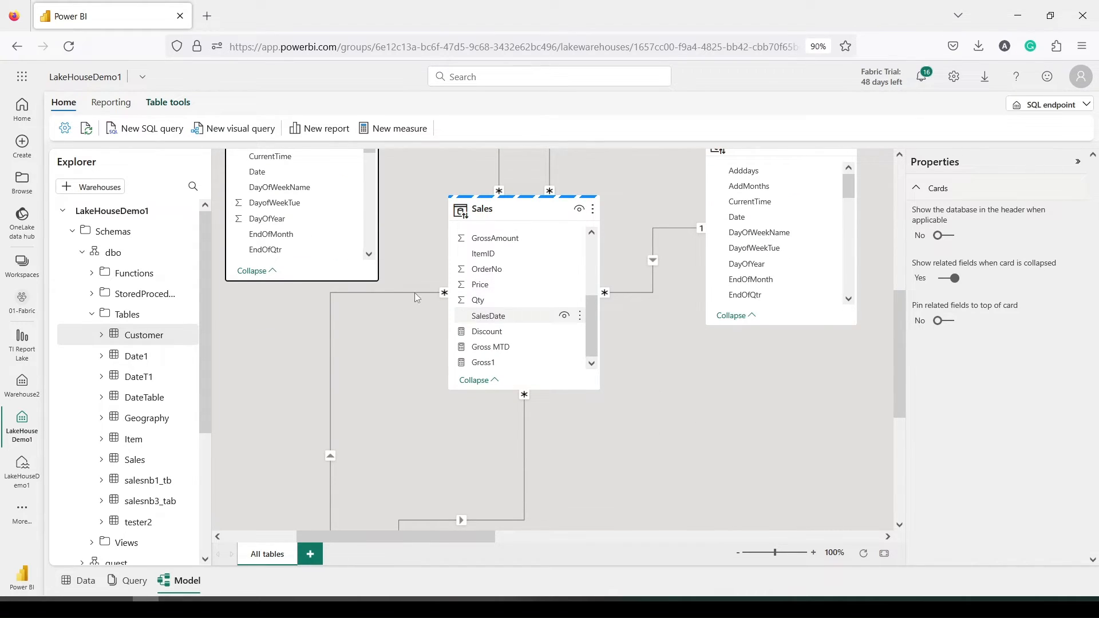
{"action": "scroll", "coordinate": [408, 286], "scroll_direction": "up", "scroll_amount": 1}
{"action": "scroll", "coordinate": [487, 413], "scroll_direction": "down", "scroll_amount": 1}
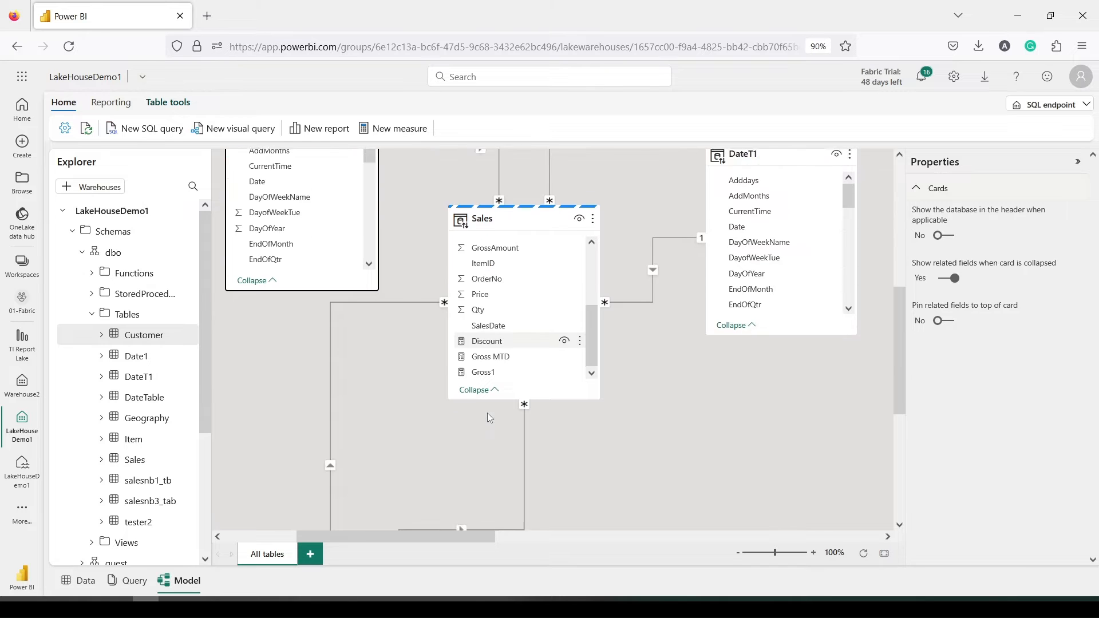
{"action": "scroll", "coordinate": [487, 413], "scroll_direction": "up", "scroll_amount": 1}
{"action": "left_click_drag", "start_coordinate": [494, 410], "coordinate": [279, 245]}
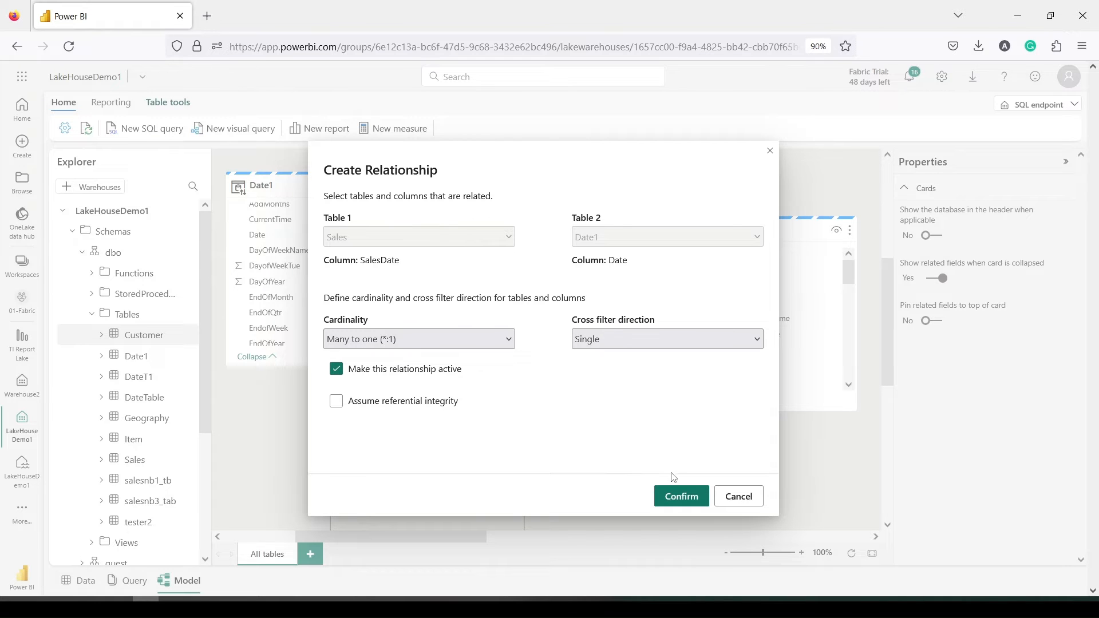
Confirm the active many-to-one, single-direction relationship from Sales.SalesDate to Date1.Date
{"action": "left_click", "coordinate": [676, 502]}
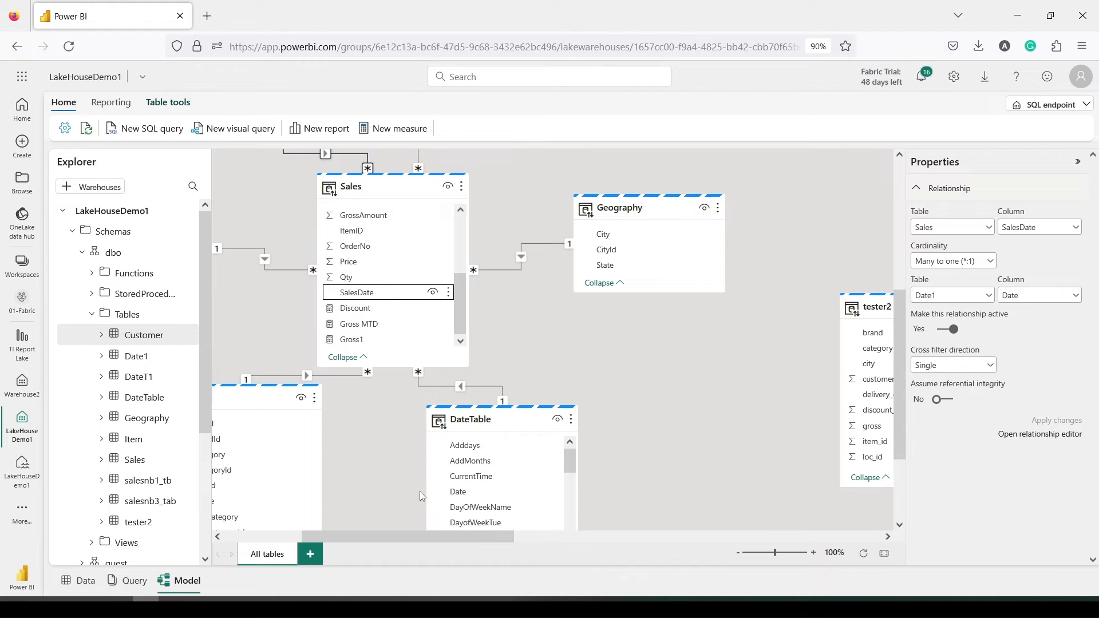
{"action": "left_click_drag", "start_coordinate": [410, 531], "coordinate": [335, 534]}
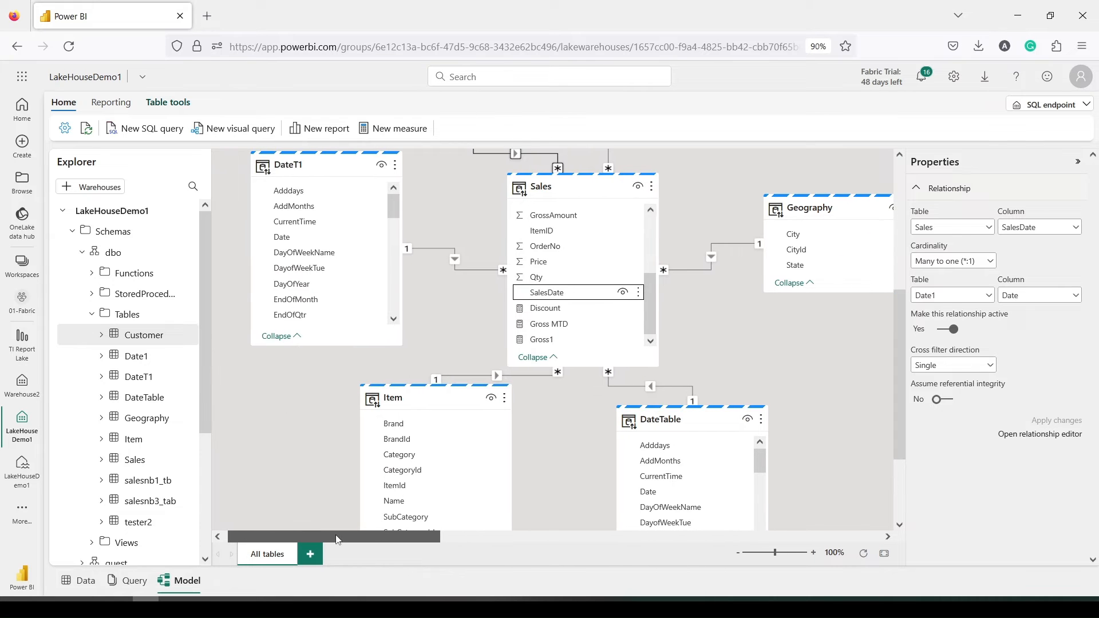
Check Date1's Mark as date table option without applying it, then select the Sales table
{"action": "scroll", "coordinate": [383, 400], "scroll_direction": "up", "scroll_amount": 5}
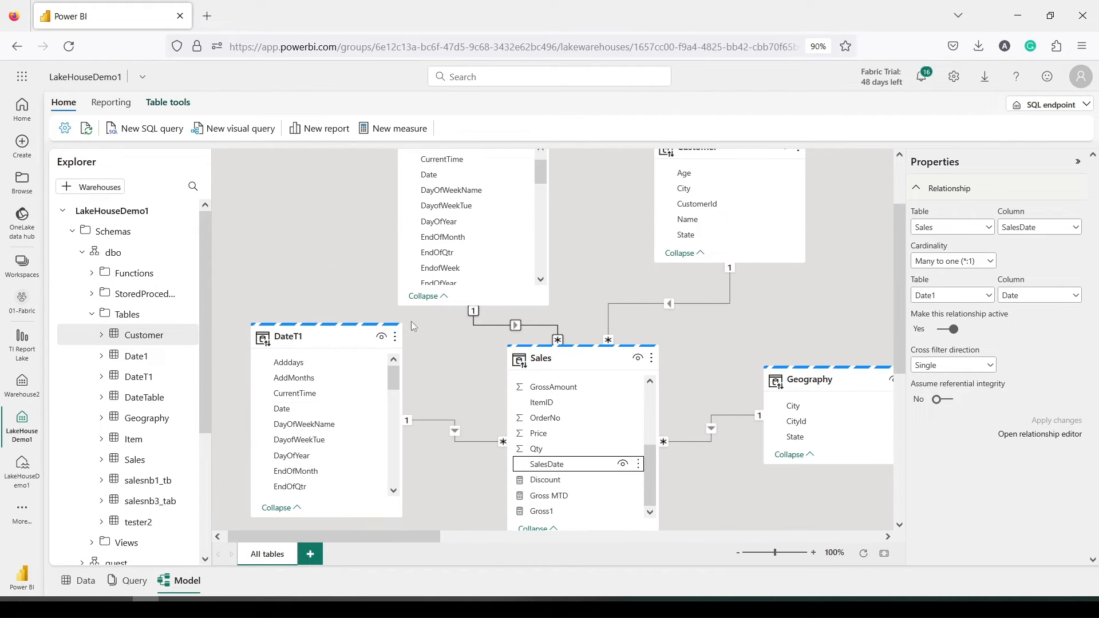
{"action": "scroll", "coordinate": [446, 263], "scroll_direction": "down", "scroll_amount": 2}
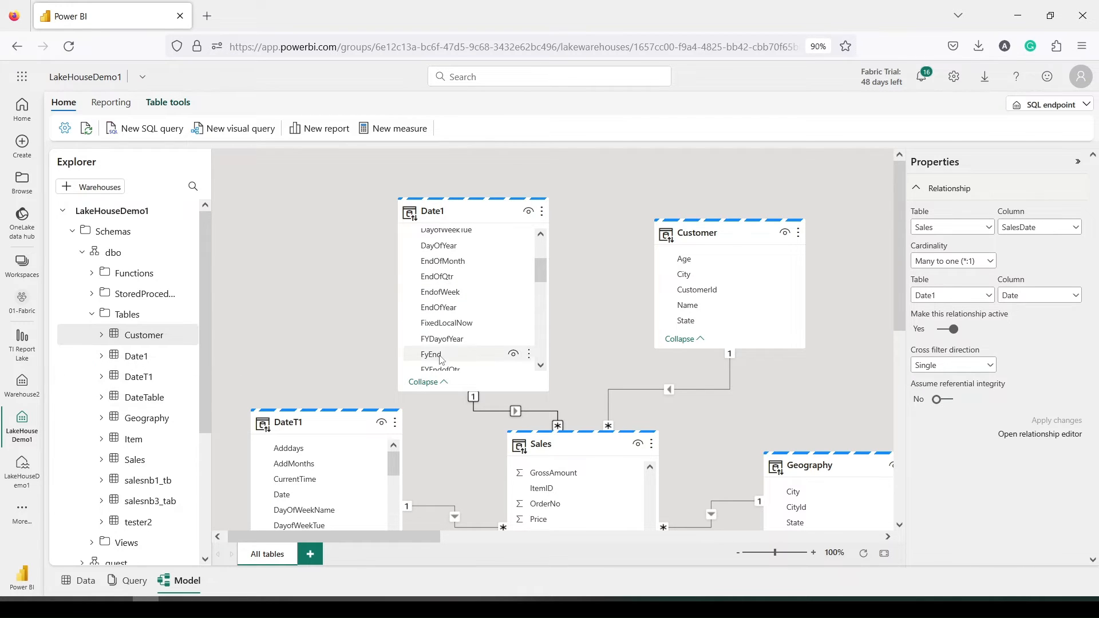
{"action": "left_click", "coordinate": [541, 211]}
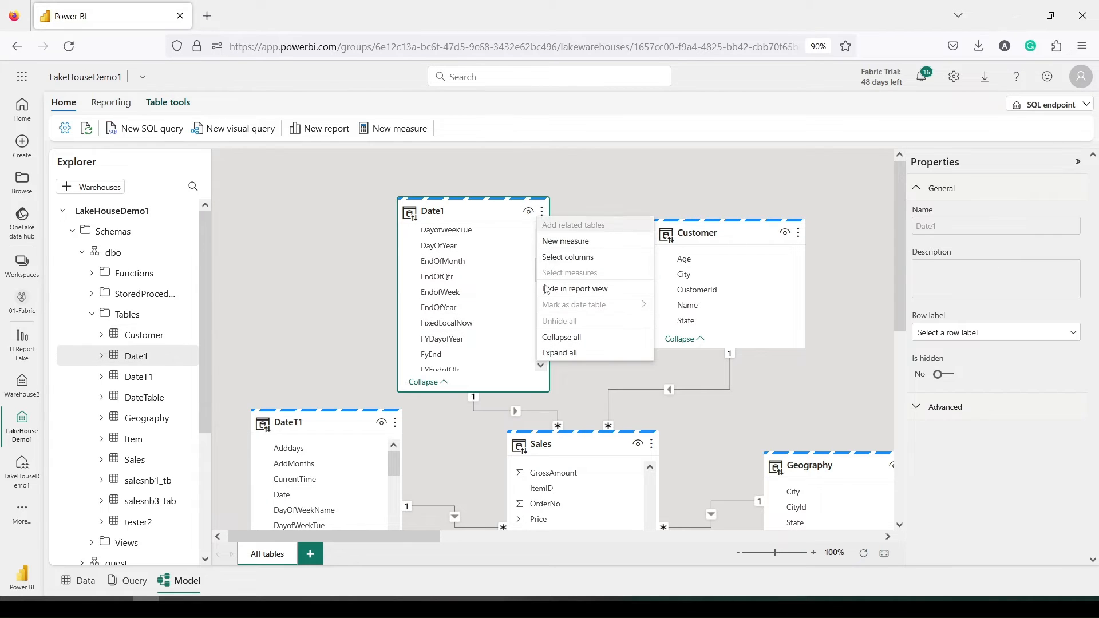
{"action": "mouse_move", "coordinate": [551, 307]}
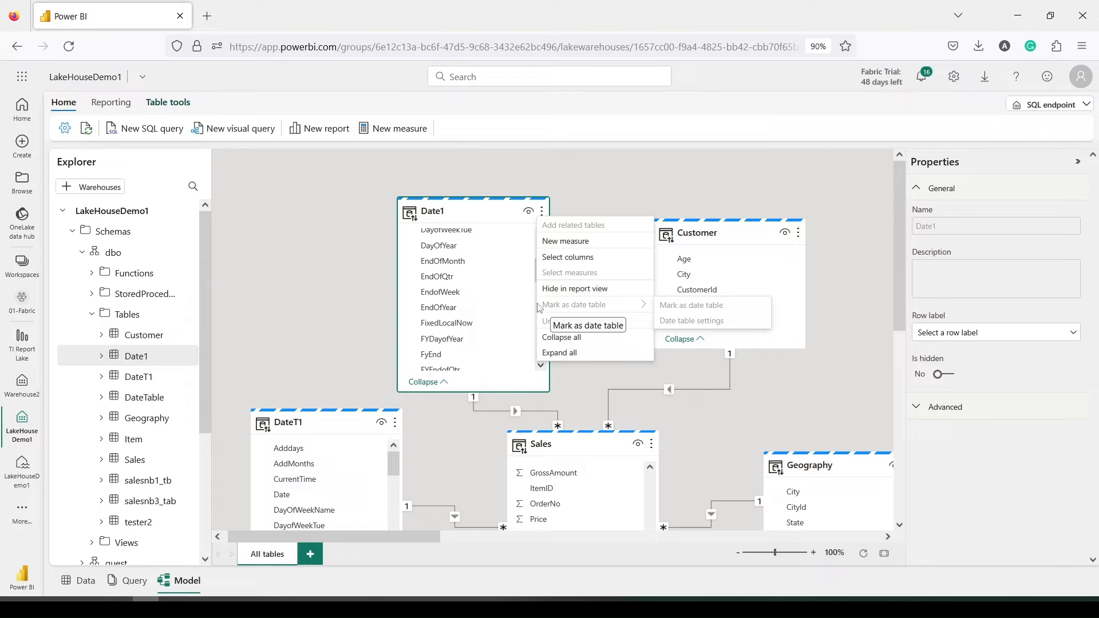
{"action": "key", "text": "Escape"}
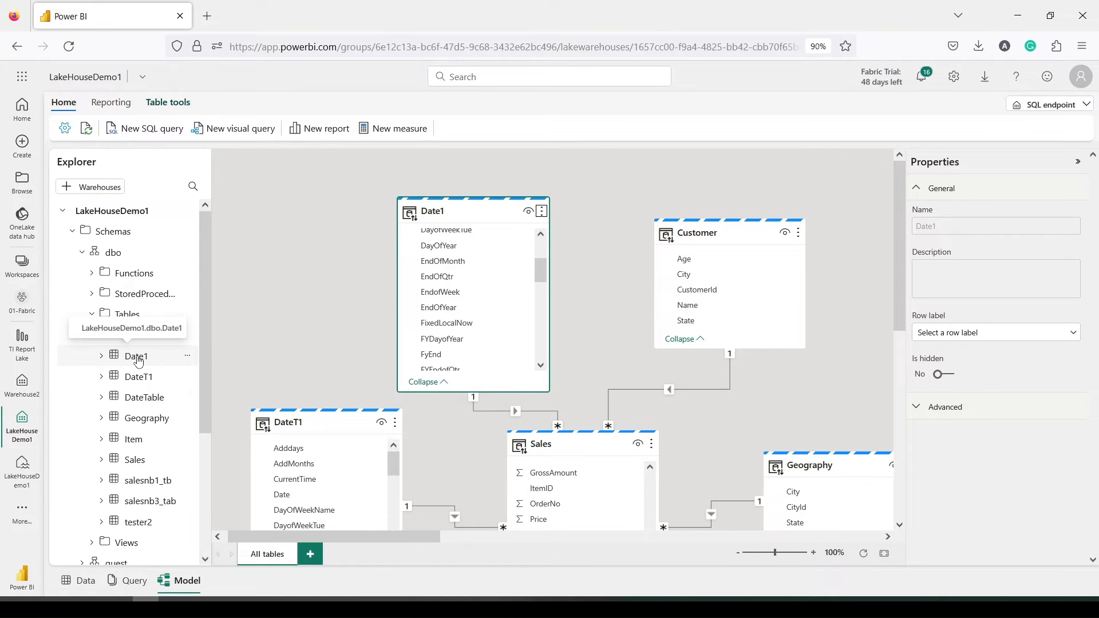
{"action": "left_click", "coordinate": [136, 461]}
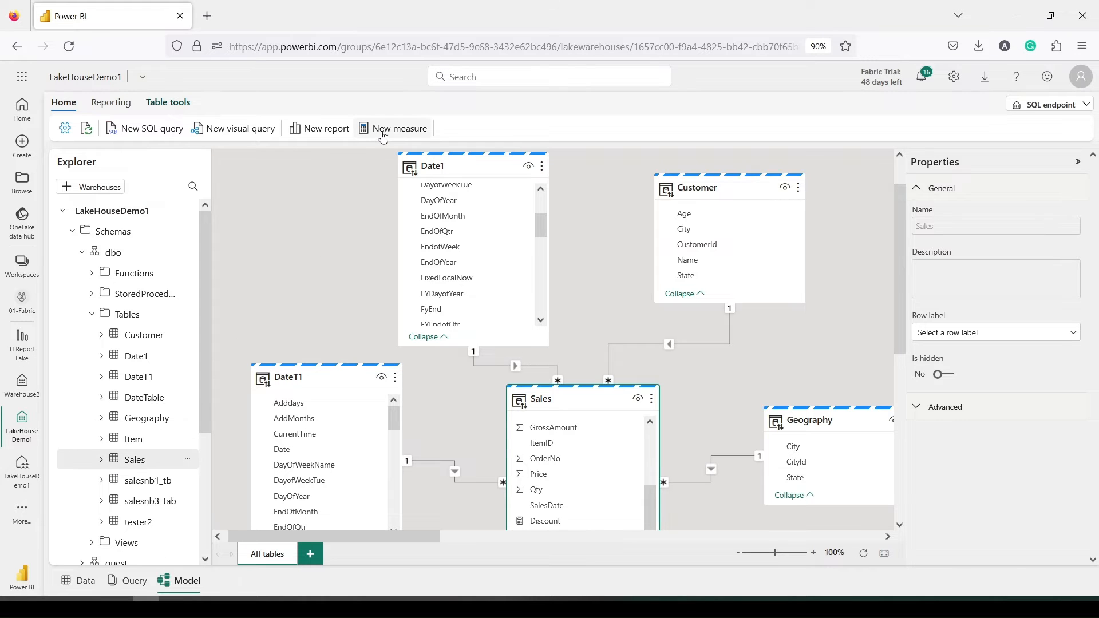
Start a new measure on Sales, beginning an MTD formula with CALCULATE
{"action": "left_click", "coordinate": [381, 133]}
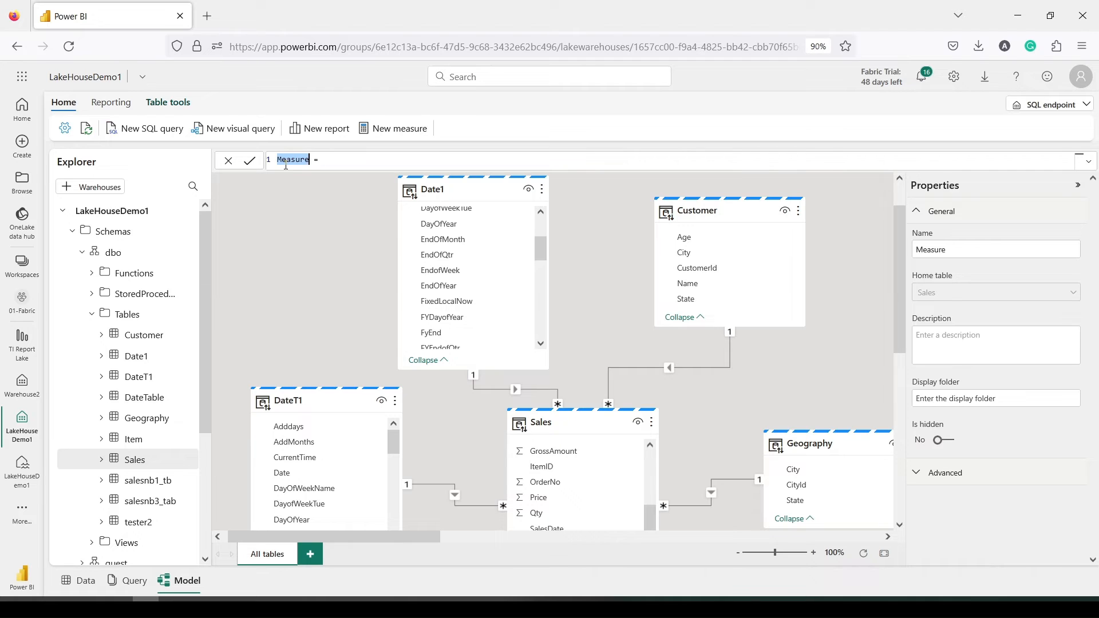
{"action": "type", "text": "MTD =calc"}
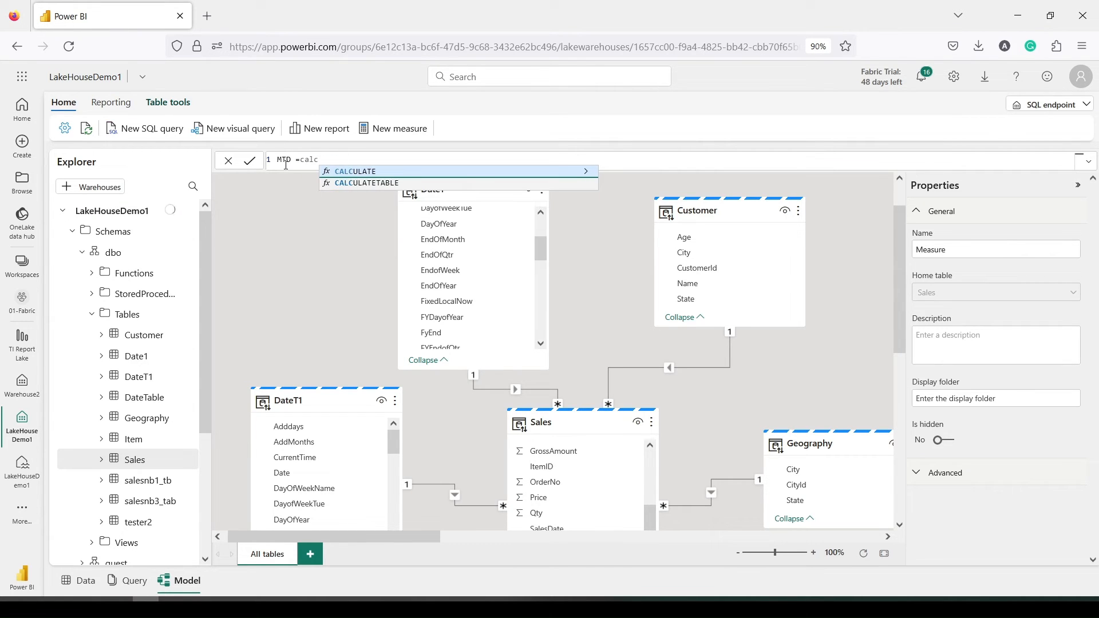
{"action": "key", "text": "Tab"}
{"action": "type", "text": "sum(sal"}
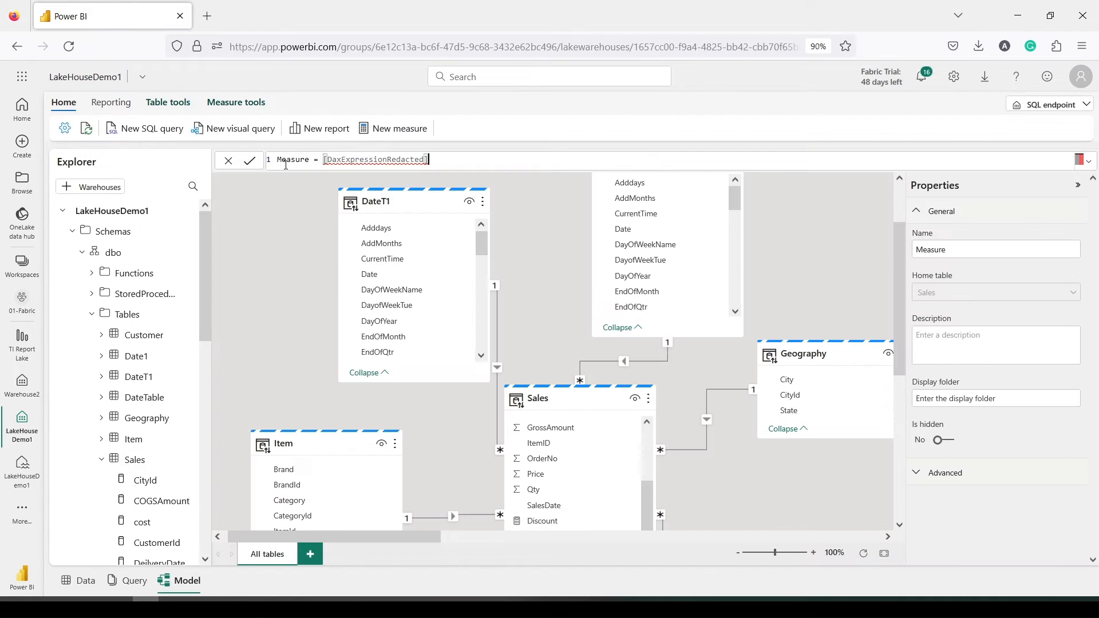
{"action": "key", "text": "BackSpace"}
{"action": "key", "text": "BackSpace"}
{"action": "key", "text": "BackSpace"}
{"action": "key", "text": "BackSpace"}
{"action": "key", "text": "BackSpace"}
{"action": "key", "text": "BackSpace"}
{"action": "key", "text": "BackSpace"}
{"action": "key", "text": "BackSpace"}
{"action": "key", "text": "BackSpace"}
{"action": "key", "text": "BackSpace"}
{"action": "key", "text": "BackSpace"}
{"action": "key", "text": "BackSpace"}
{"action": "key", "text": "BackSpace"}
{"action": "key", "text": "BackSpace"}
{"action": "key", "text": "BackSpace"}
{"action": "key", "text": "BackSpace"}
{"action": "key", "text": "BackSpace"}
{"action": "key", "text": "BackSpace"}
{"action": "key", "text": "BackSpace"}
{"action": "key", "text": "BackSpace"}
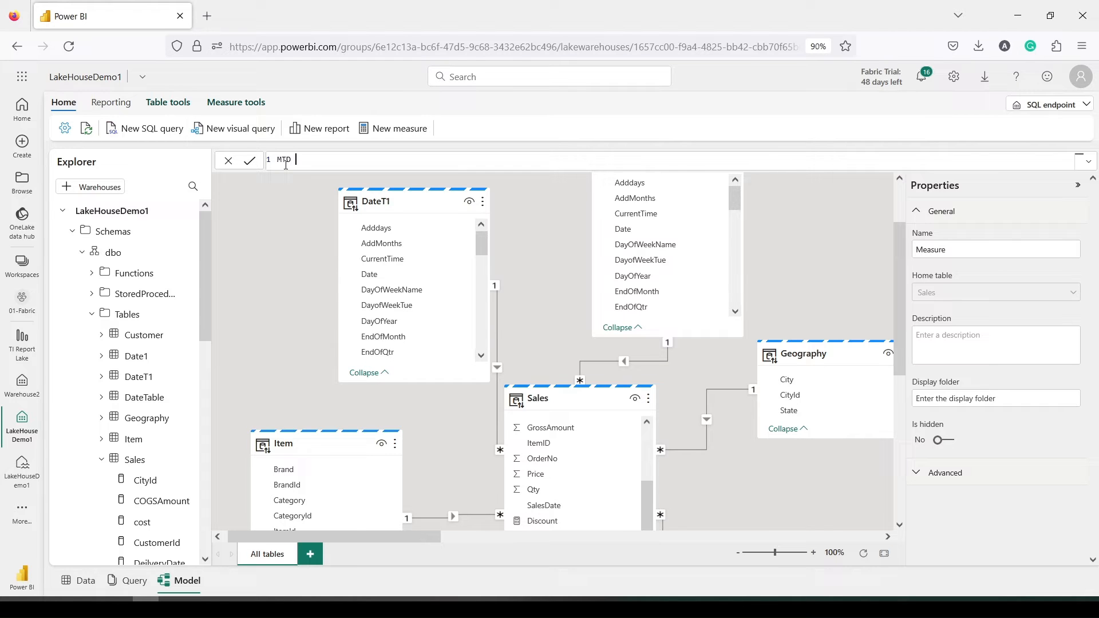
Enter MTD = CALCULATE(Sum(Sales[GrossAmount]), DATESMTD(Date1[Date])) and commit the measure
{"action": "type", "text": "MTD = CALCULATE(Sum"}
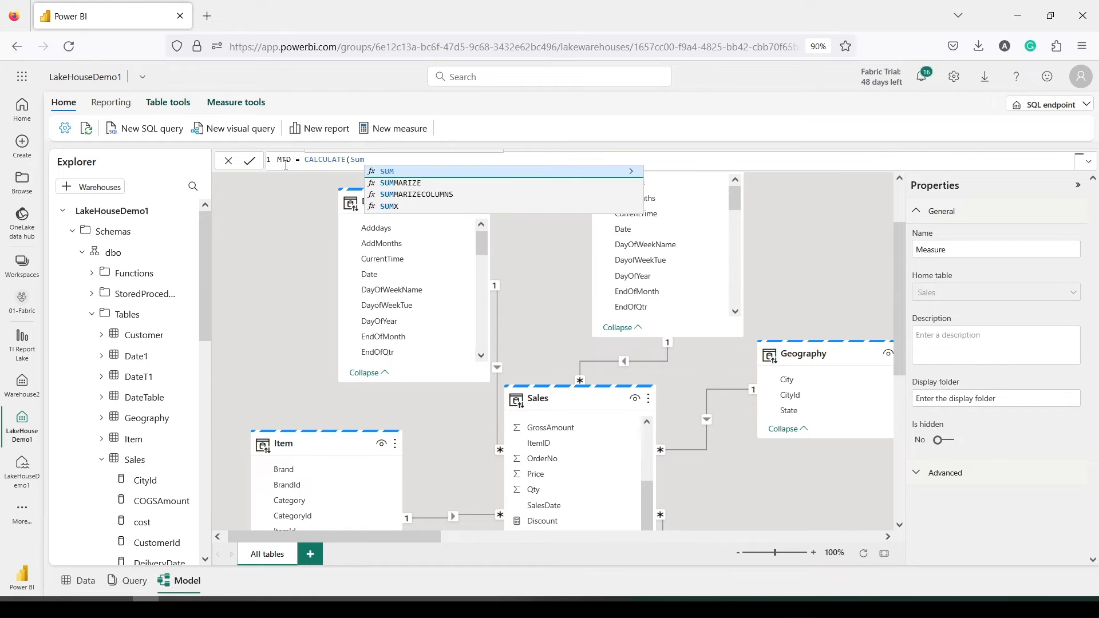
{"action": "type", "text": "(Gro"}
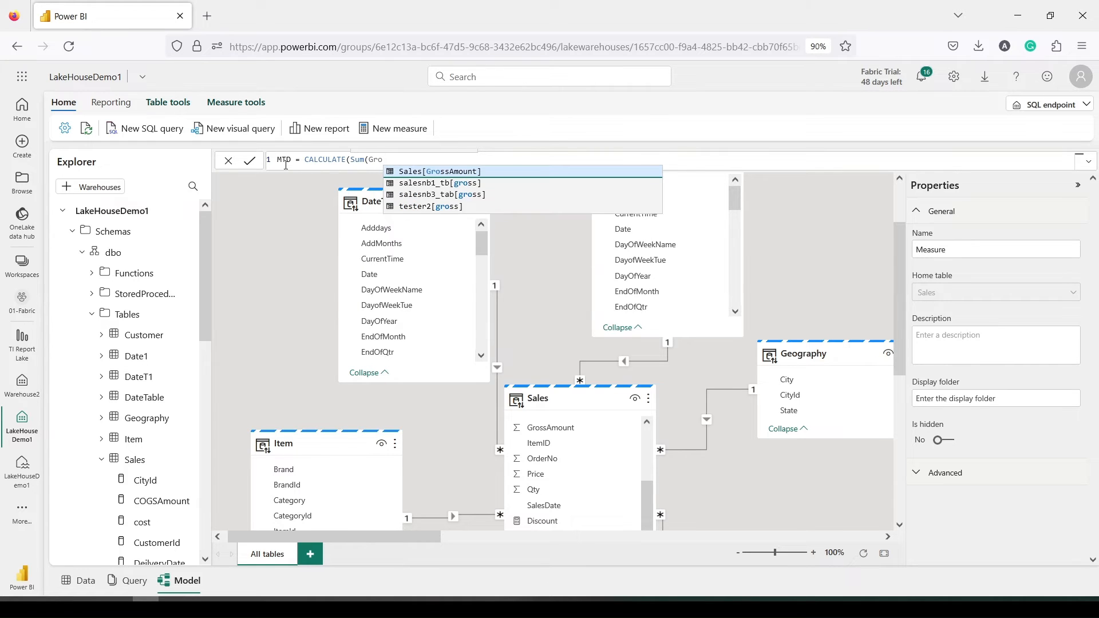
{"action": "key", "text": "Tab"}
{"action": "type", "text": ")"}
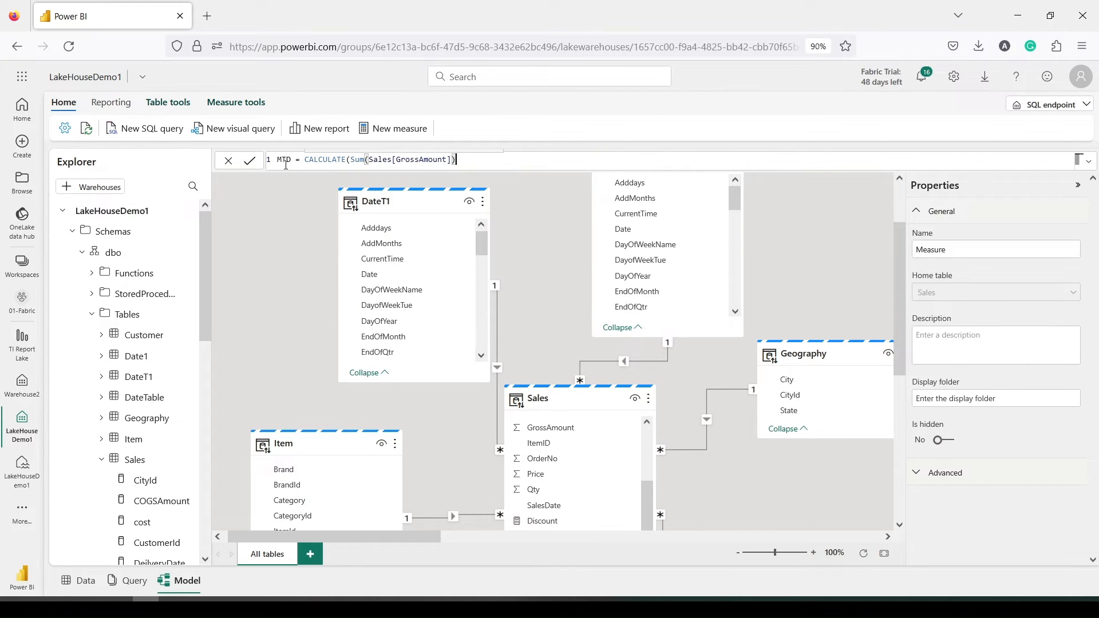
{"action": "type", "text": ", Dates"}
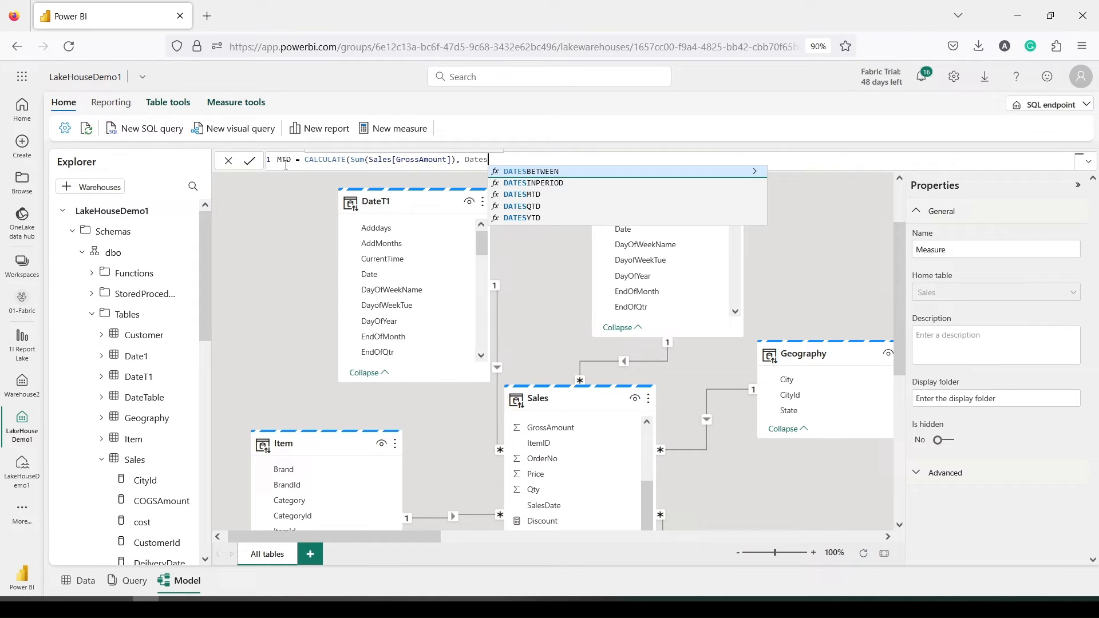
{"action": "key", "text": "Down"}
{"action": "key", "text": "Down"}
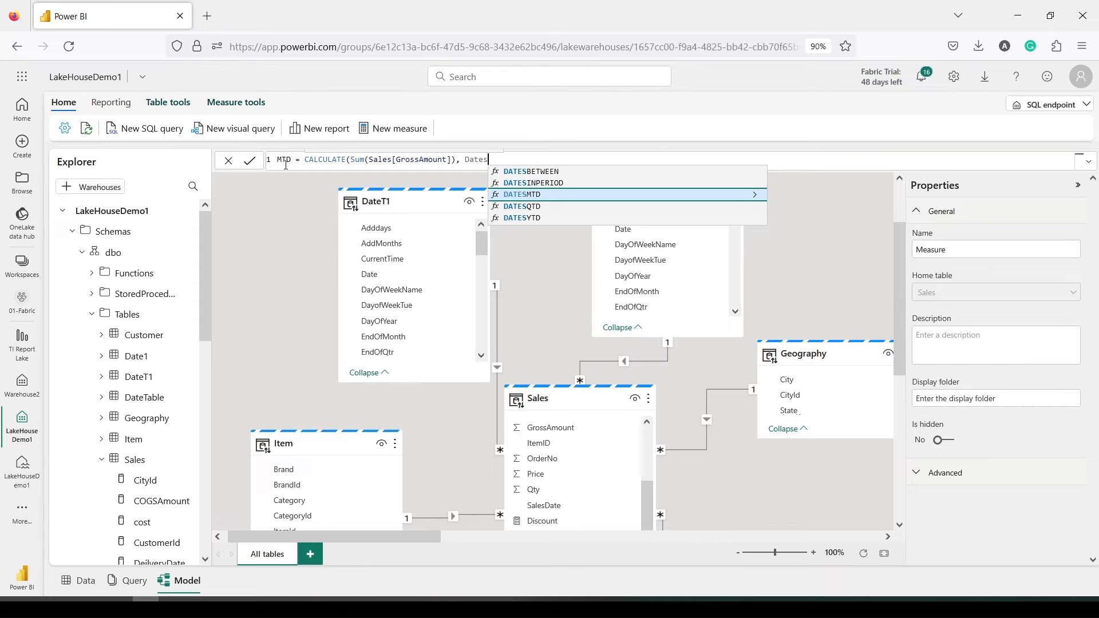
{"action": "key", "text": "Tab"}
{"action": "type", "text": "Date1"}
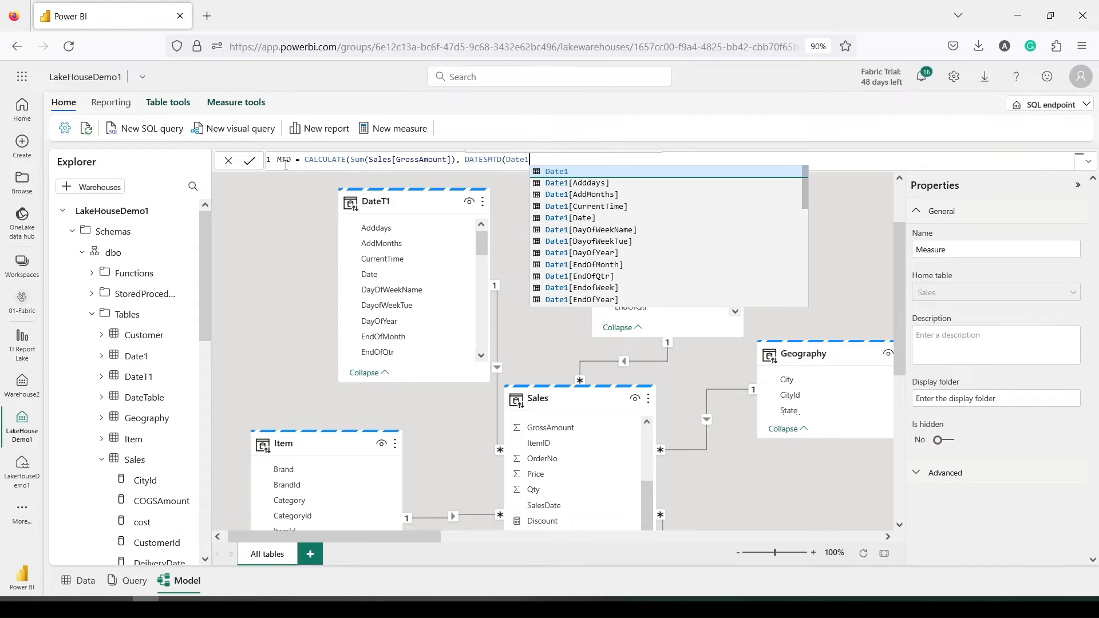
{"action": "key", "text": "Down"}
{"action": "key", "text": "Down"}
{"action": "key", "text": "Down"}
{"action": "key", "text": "Down"}
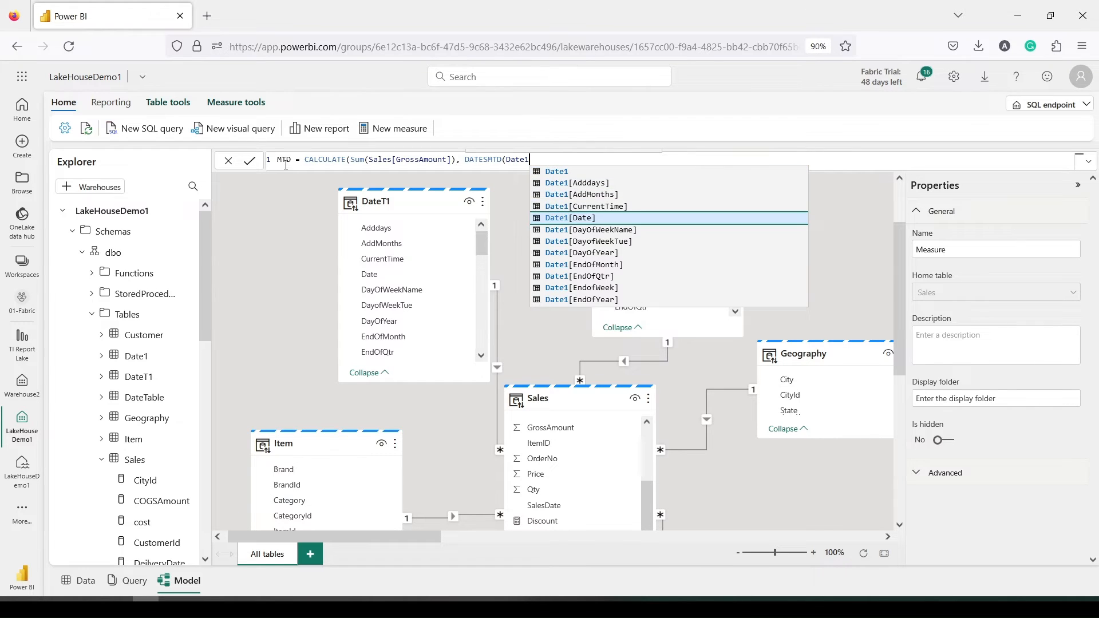
{"action": "key", "text": "Tab"}
{"action": "type", "text": ")"}
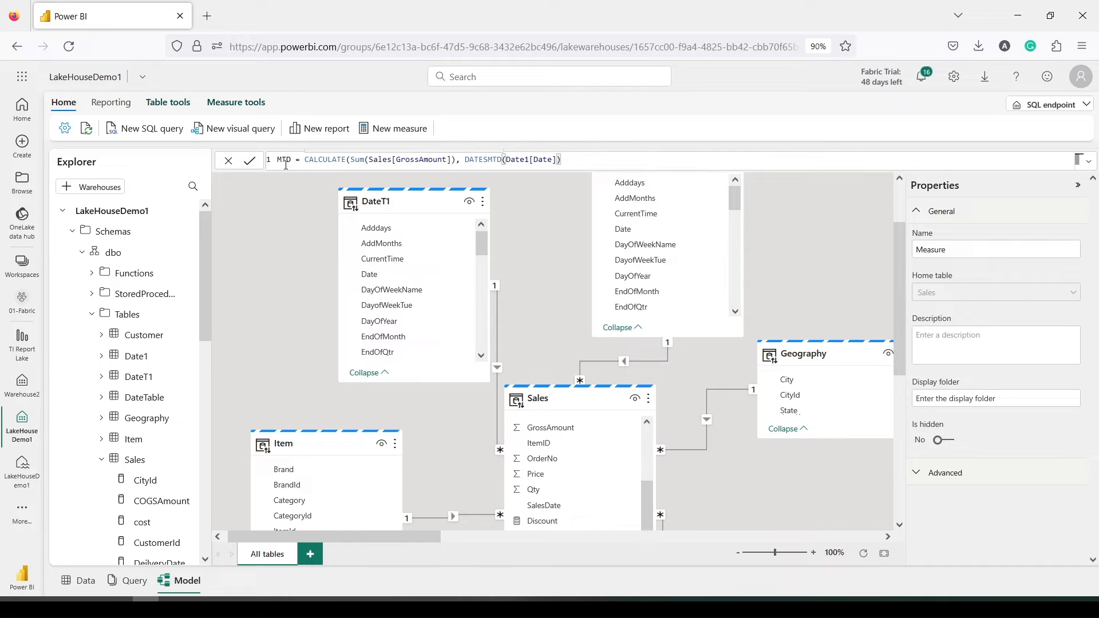
{"action": "type", "text": ")"}
{"action": "key", "text": "Return"}
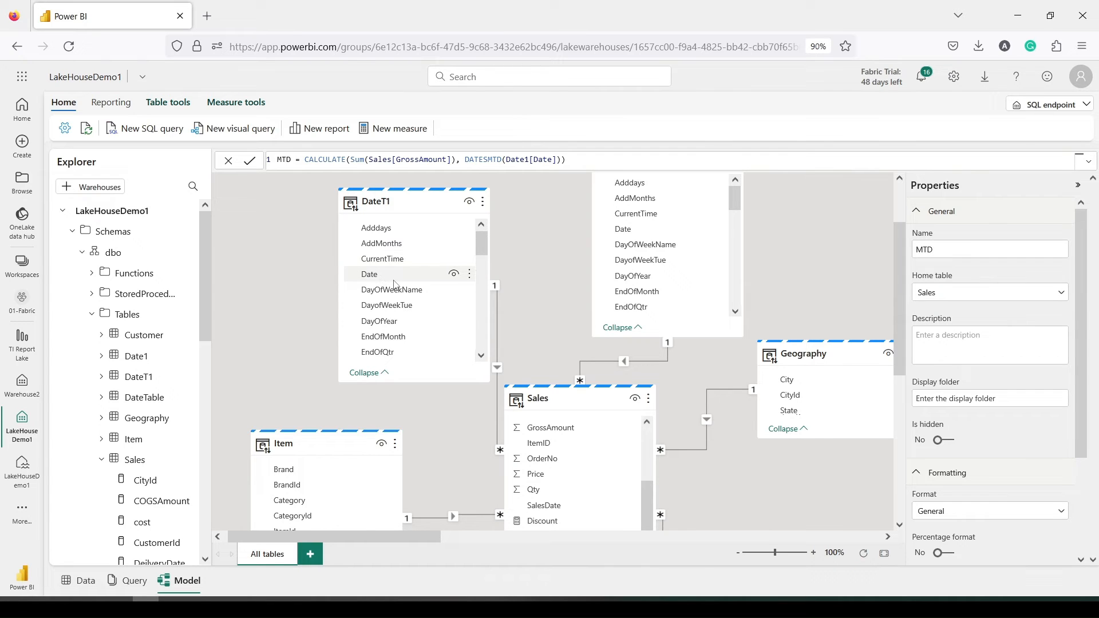
{"action": "scroll", "coordinate": [397, 285], "scroll_direction": "up", "scroll_amount": 2}
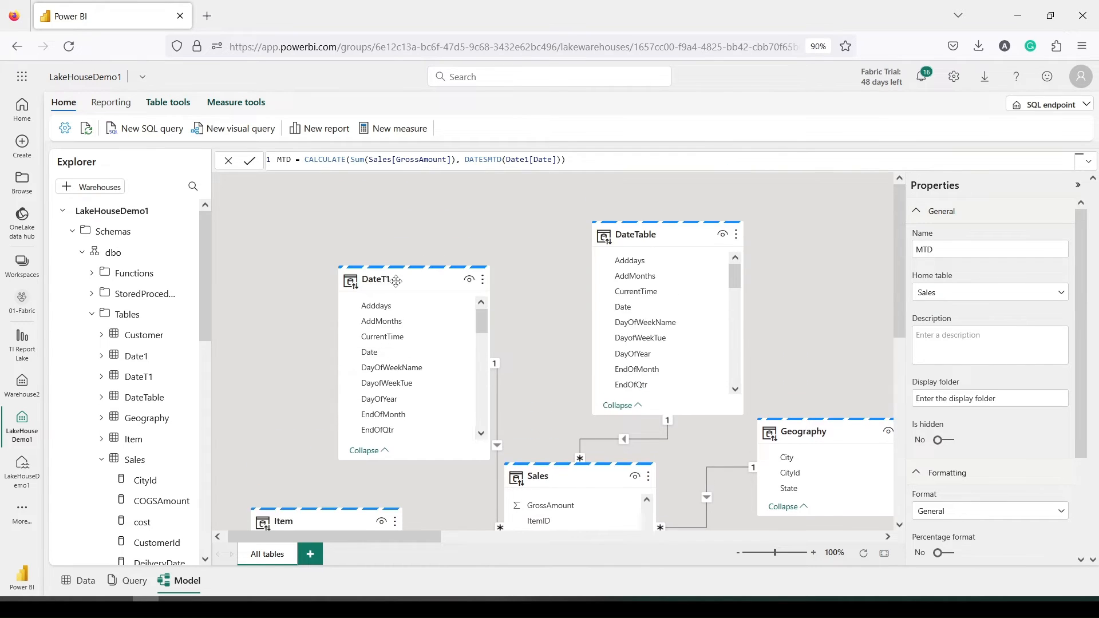
{"action": "scroll", "coordinate": [397, 286], "scroll_direction": "down", "scroll_amount": 4}
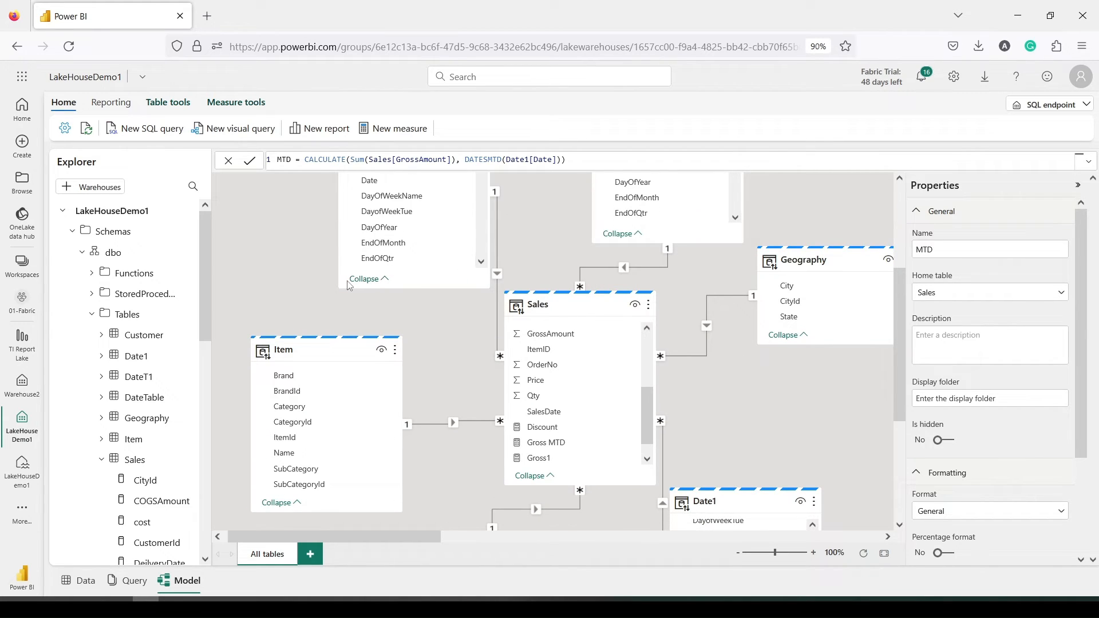
{"action": "scroll", "coordinate": [349, 285], "scroll_direction": "up", "scroll_amount": 2}
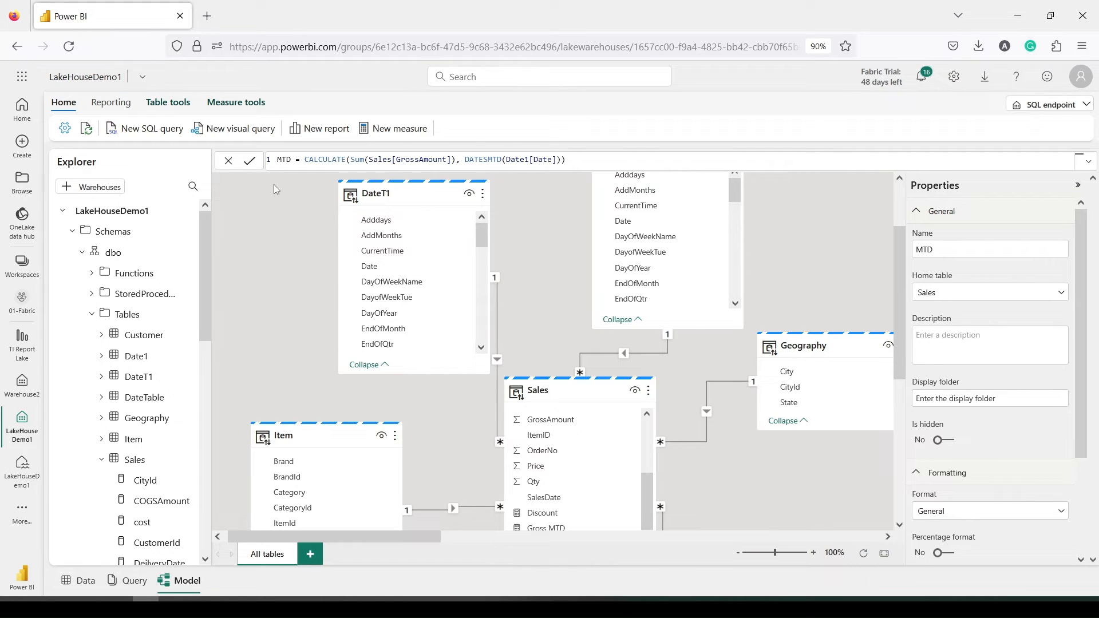
{"action": "scroll", "coordinate": [126, 385], "scroll_direction": "down", "scroll_amount": 3}
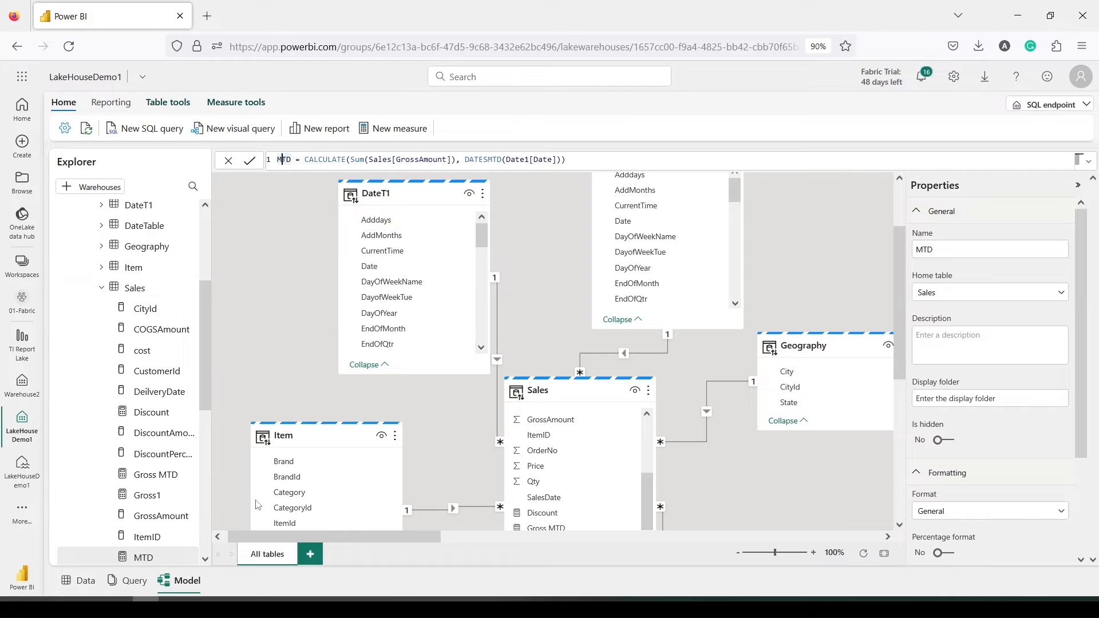
Create a new report with a resized table of DateT1 MonthYearSort values
{"action": "left_click", "coordinate": [316, 133]}
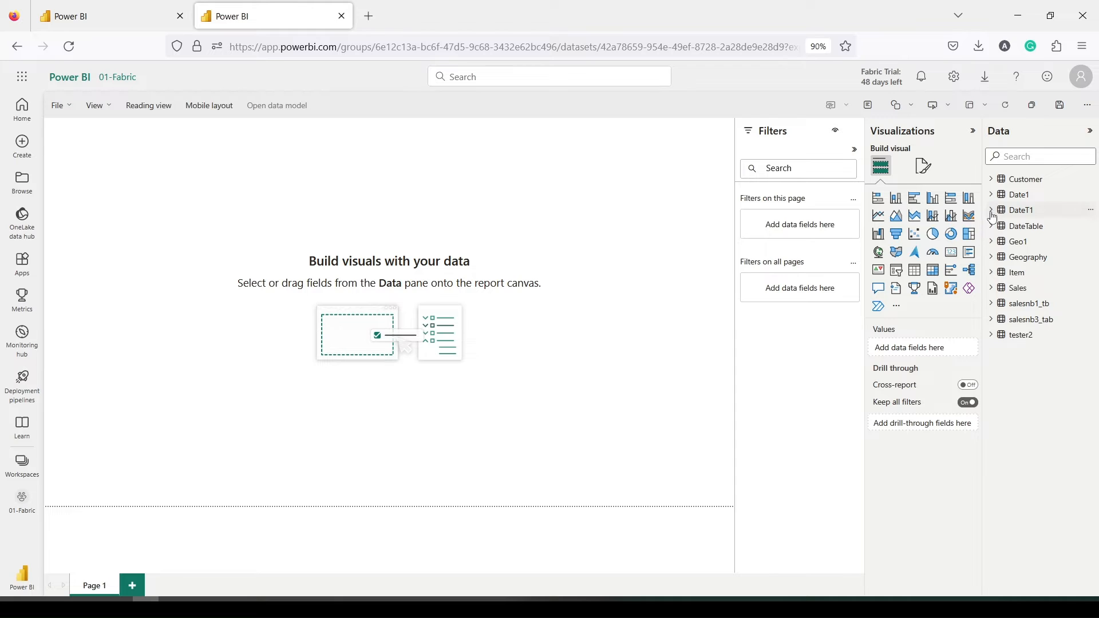
{"action": "left_click", "coordinate": [990, 210]}
{"action": "scroll", "coordinate": [1039, 344], "scroll_direction": "down", "scroll_amount": 3}
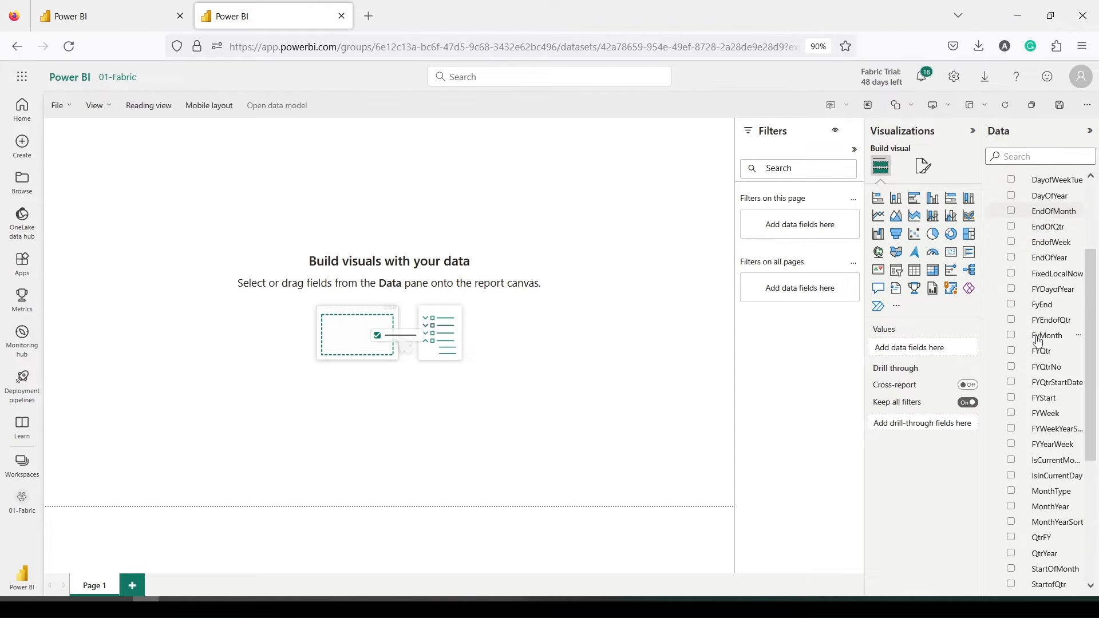
{"action": "scroll", "coordinate": [1040, 438], "scroll_direction": "down", "scroll_amount": 1}
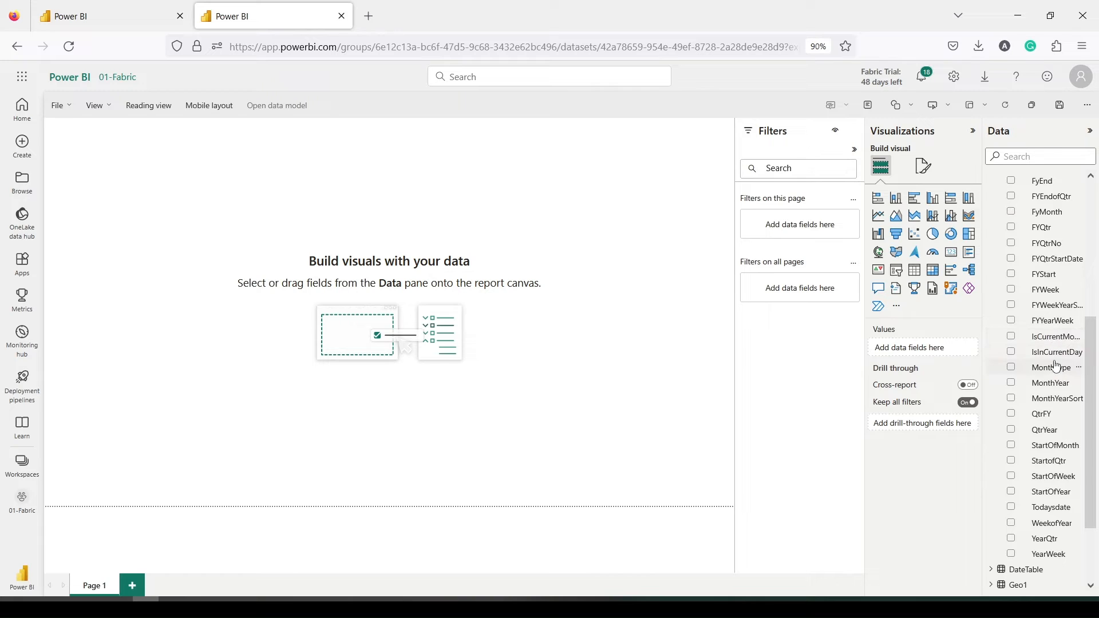
{"action": "left_click_drag", "start_coordinate": [1064, 405], "coordinate": [189, 186]}
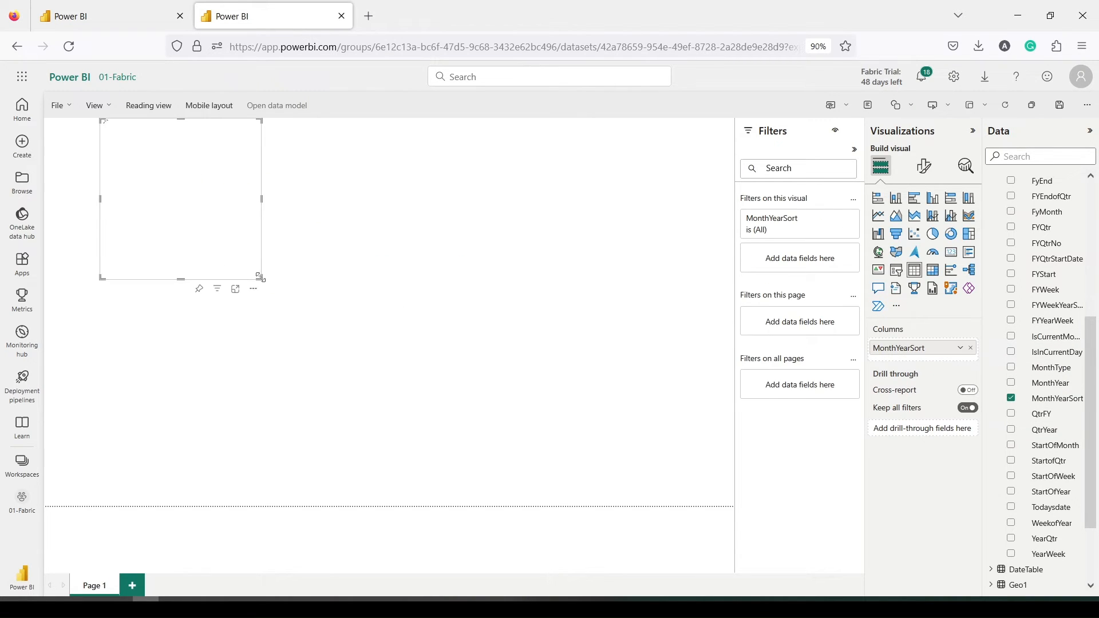
{"action": "left_click_drag", "start_coordinate": [260, 277], "coordinate": [341, 410]}
Add Sales' summed GrossAmount and the MTD measure to the table and move it lower
{"action": "scroll", "coordinate": [996, 363], "scroll_direction": "down", "scroll_amount": 2}
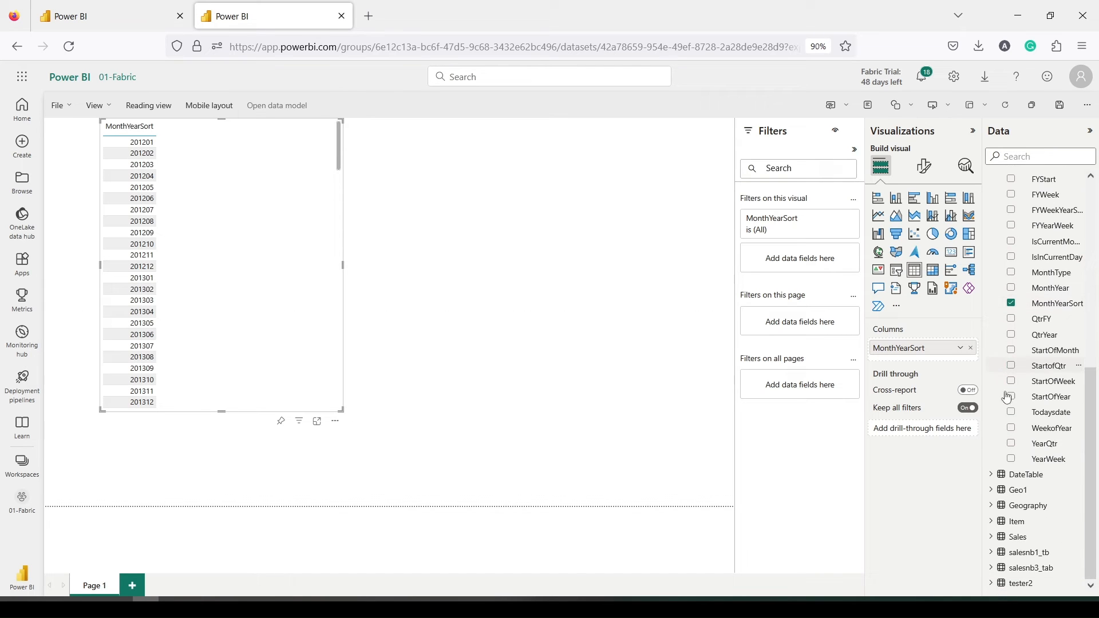
{"action": "left_click", "coordinate": [993, 543]}
{"action": "scroll", "coordinate": [1035, 440], "scroll_direction": "down", "scroll_amount": 4}
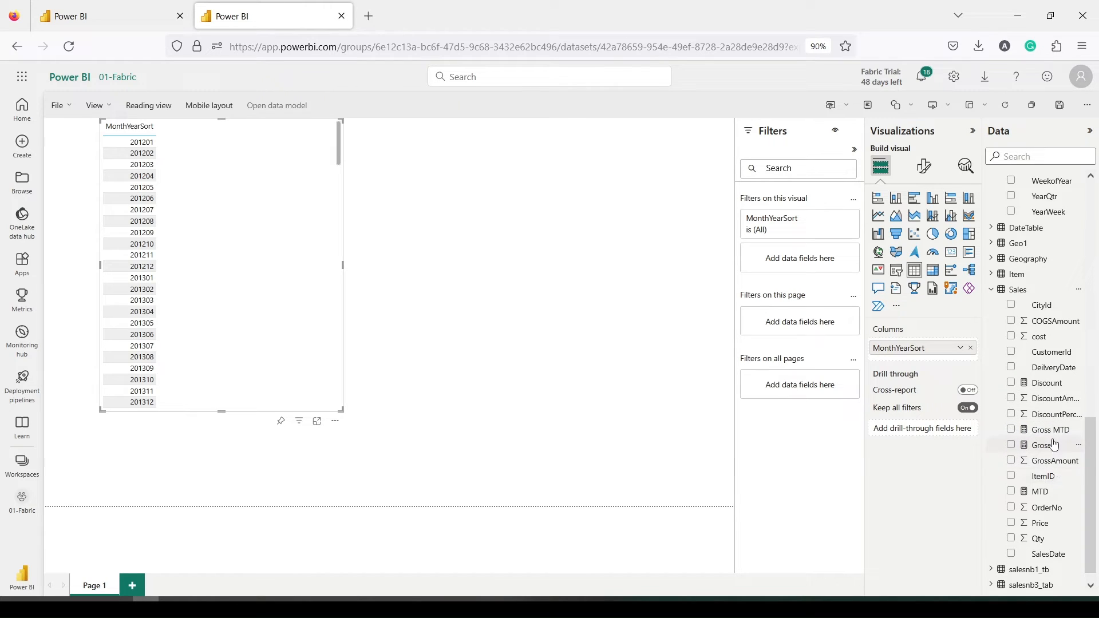
{"action": "scroll", "coordinate": [1050, 413], "scroll_direction": "down", "scroll_amount": 1}
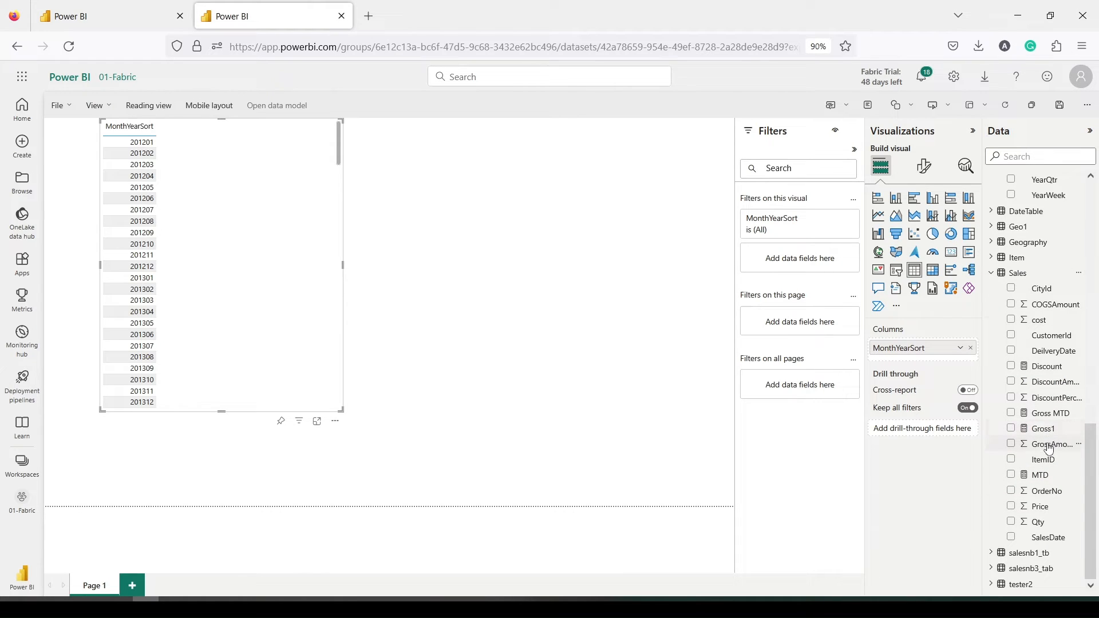
{"action": "left_click_drag", "start_coordinate": [1049, 447], "coordinate": [231, 189]}
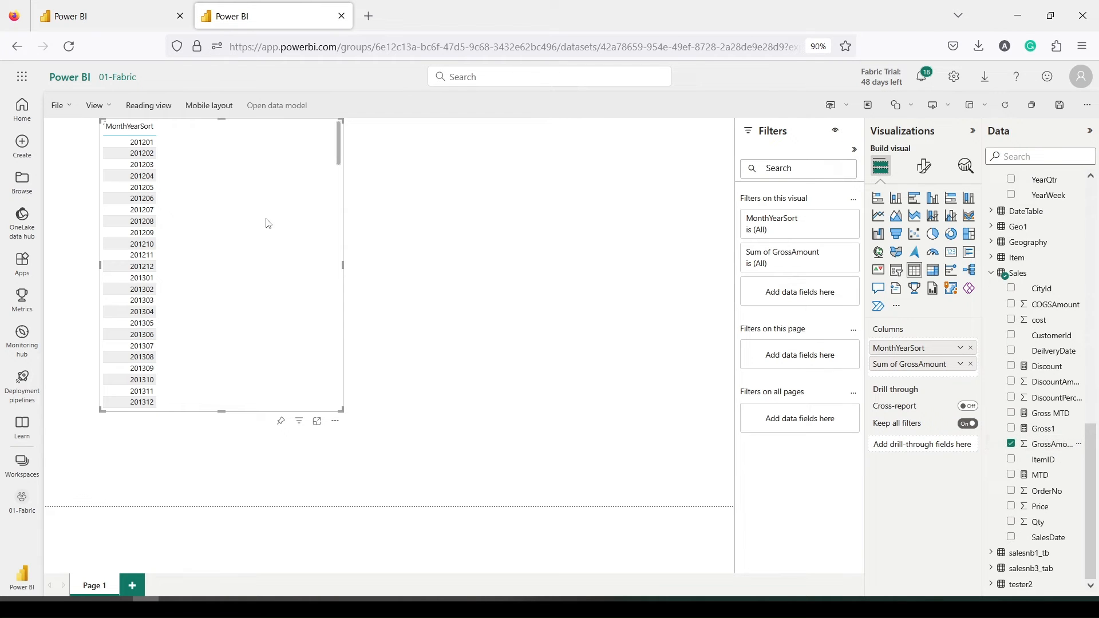
{"action": "left_click_drag", "start_coordinate": [1040, 475], "coordinate": [274, 181]}
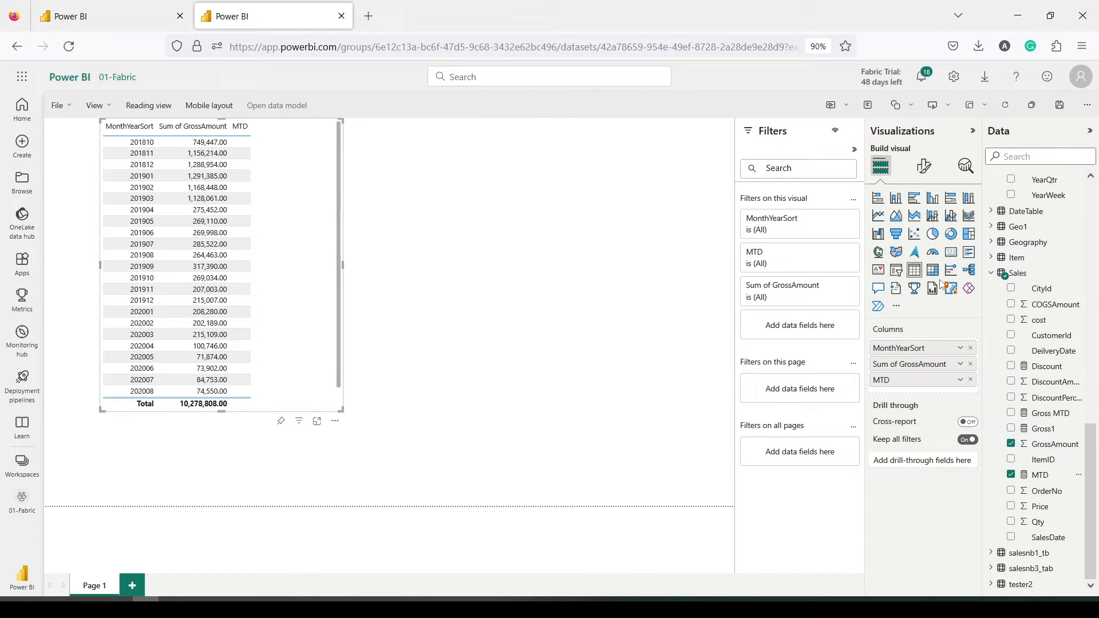
{"action": "left_click_drag", "start_coordinate": [263, 216], "coordinate": [272, 270]}
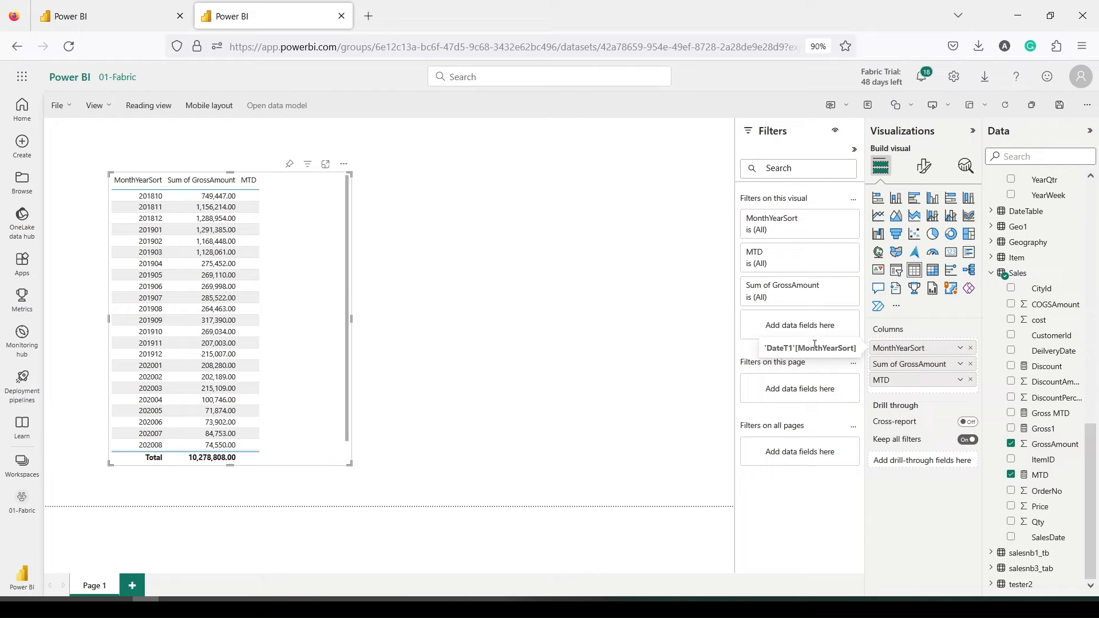
Replace DateT1 MonthYearSort with Date1 MonthYearSort in the table's Columns so MTD fills in
{"action": "scroll", "coordinate": [1057, 253], "scroll_direction": "up", "scroll_amount": 10}
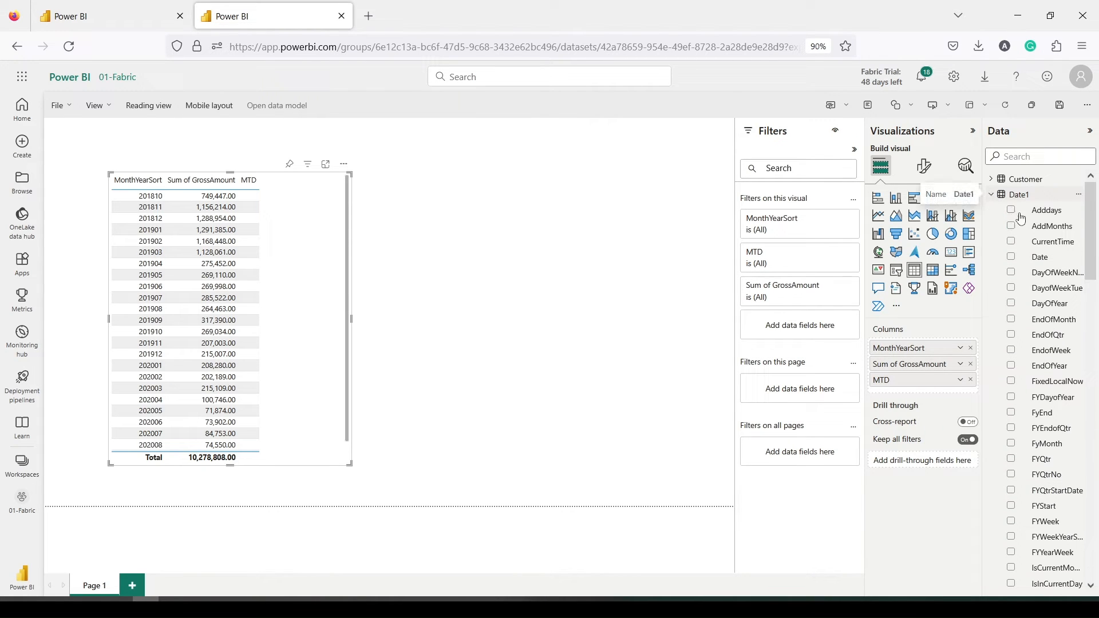
{"action": "scroll", "coordinate": [1047, 324], "scroll_direction": "down", "scroll_amount": 5}
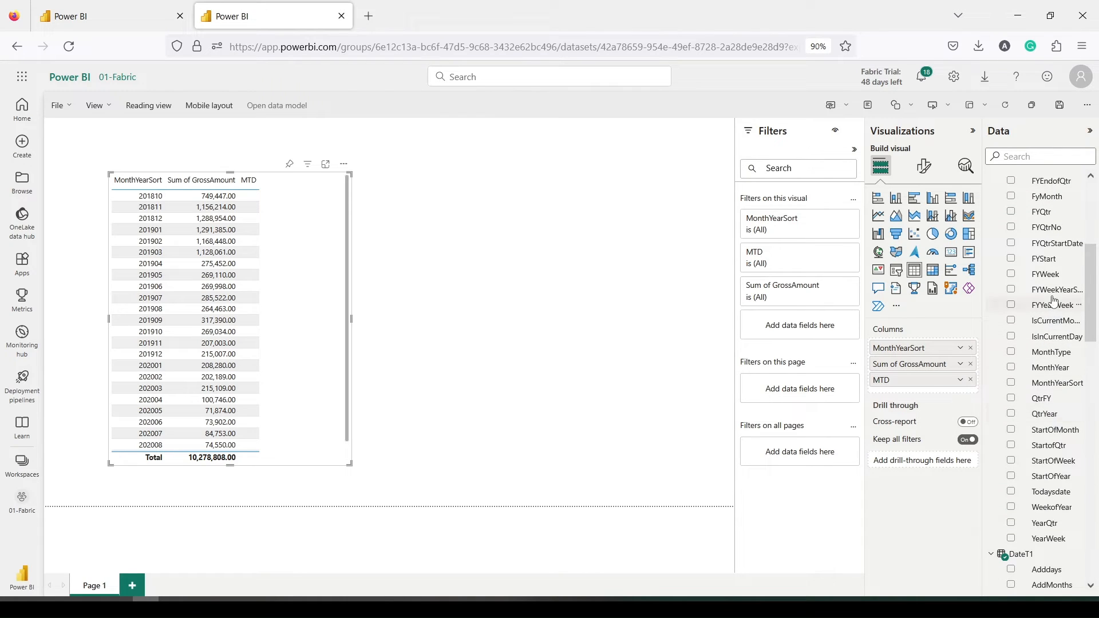
{"action": "scroll", "coordinate": [1045, 295], "scroll_direction": "down", "scroll_amount": 1}
{"action": "scroll", "coordinate": [1043, 326], "scroll_direction": "up", "scroll_amount": 4}
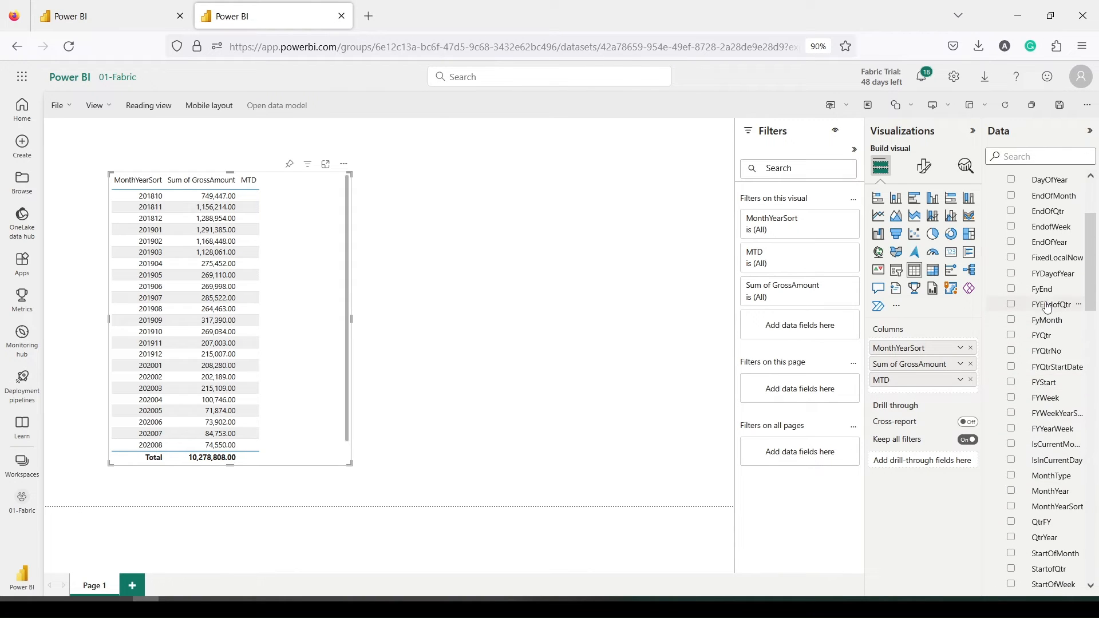
{"action": "scroll", "coordinate": [1047, 307], "scroll_direction": "down", "scroll_amount": 3}
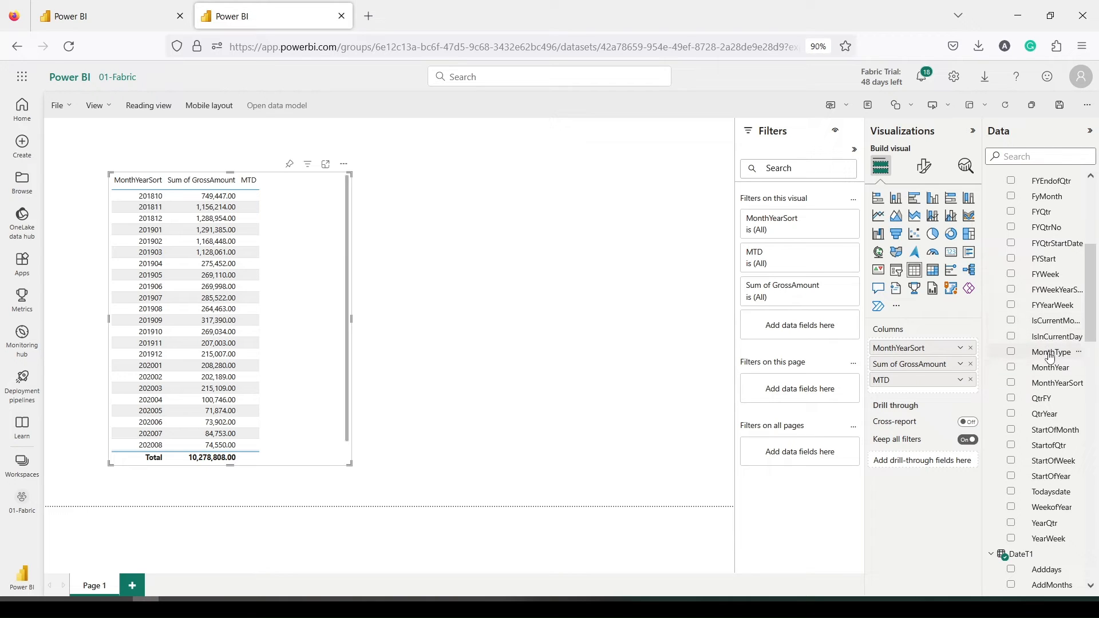
{"action": "left_click_drag", "start_coordinate": [1053, 383], "coordinate": [960, 364]}
{"action": "left_click", "coordinate": [971, 364]}
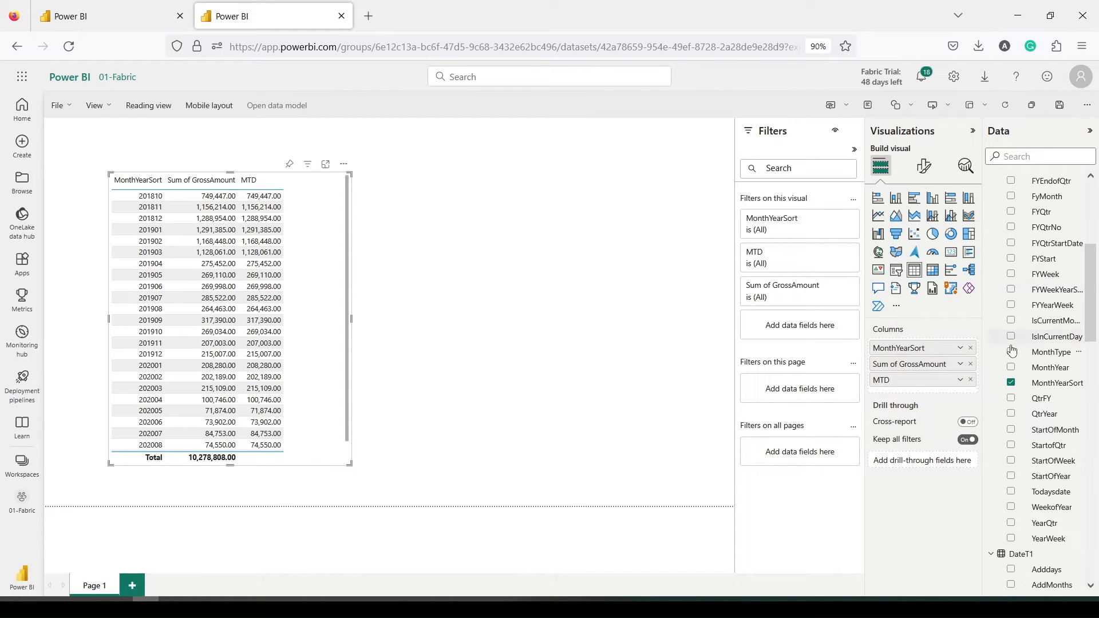
Build a second table with Date1 Date, MTD and Sum of GrossAmount per day
{"action": "scroll", "coordinate": [1040, 280], "scroll_direction": "up", "scroll_amount": 3}
{"action": "scroll", "coordinate": [1040, 281], "scroll_direction": "up", "scroll_amount": 2}
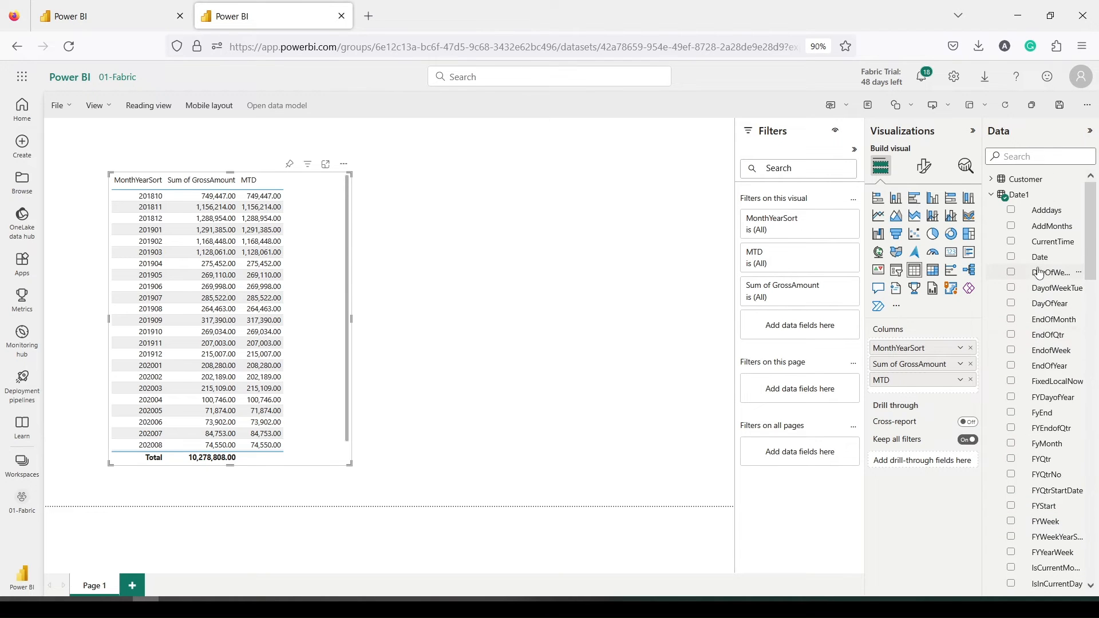
{"action": "left_click_drag", "start_coordinate": [1040, 264], "coordinate": [432, 195]}
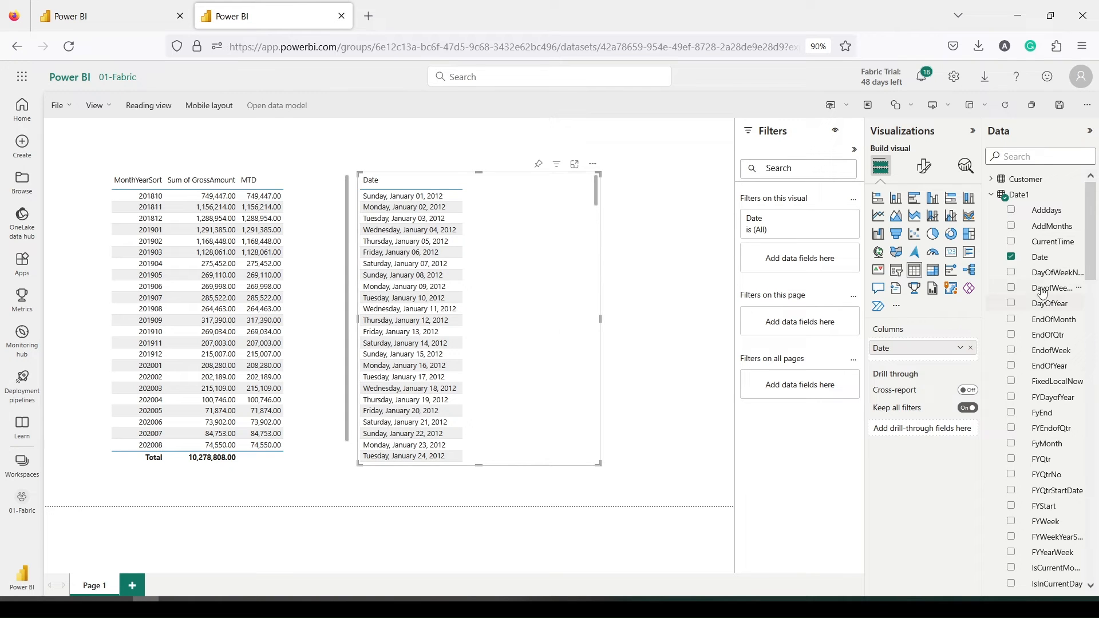
{"action": "scroll", "coordinate": [1037, 303], "scroll_direction": "down", "scroll_amount": 3}
{"action": "scroll", "coordinate": [1036, 313], "scroll_direction": "down", "scroll_amount": 2}
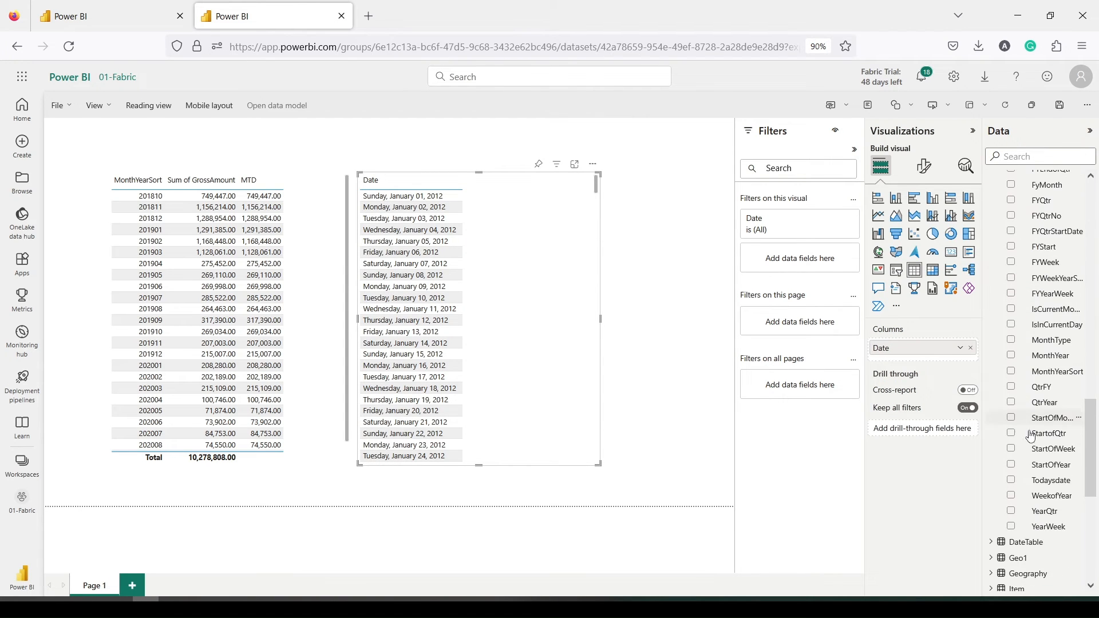
{"action": "scroll", "coordinate": [1046, 401], "scroll_direction": "down", "scroll_amount": 5}
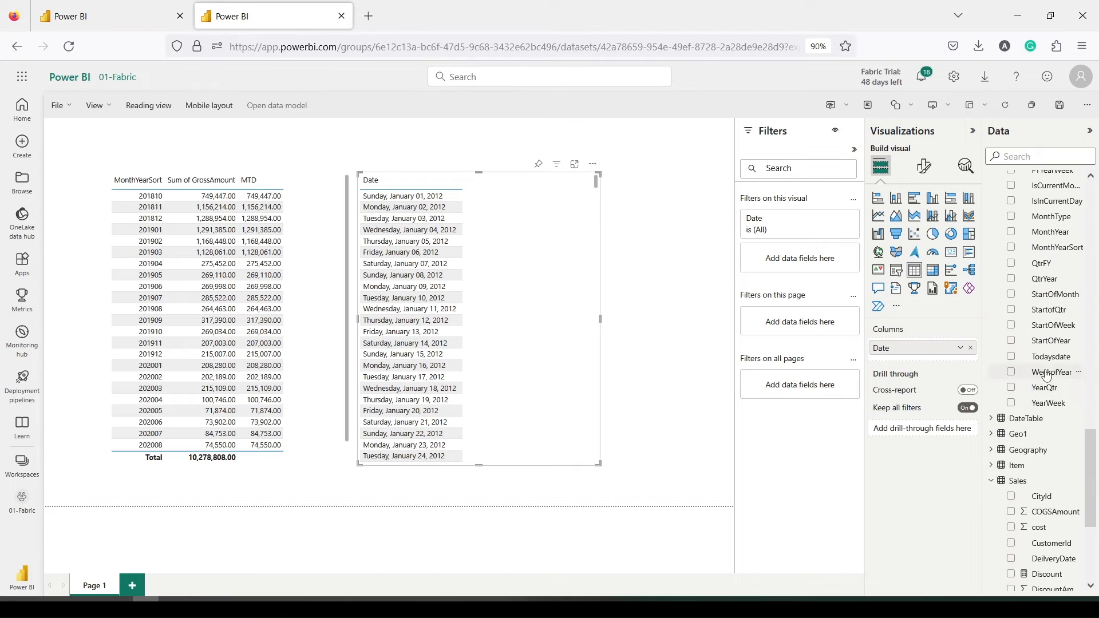
{"action": "scroll", "coordinate": [1046, 375], "scroll_direction": "down", "scroll_amount": 2}
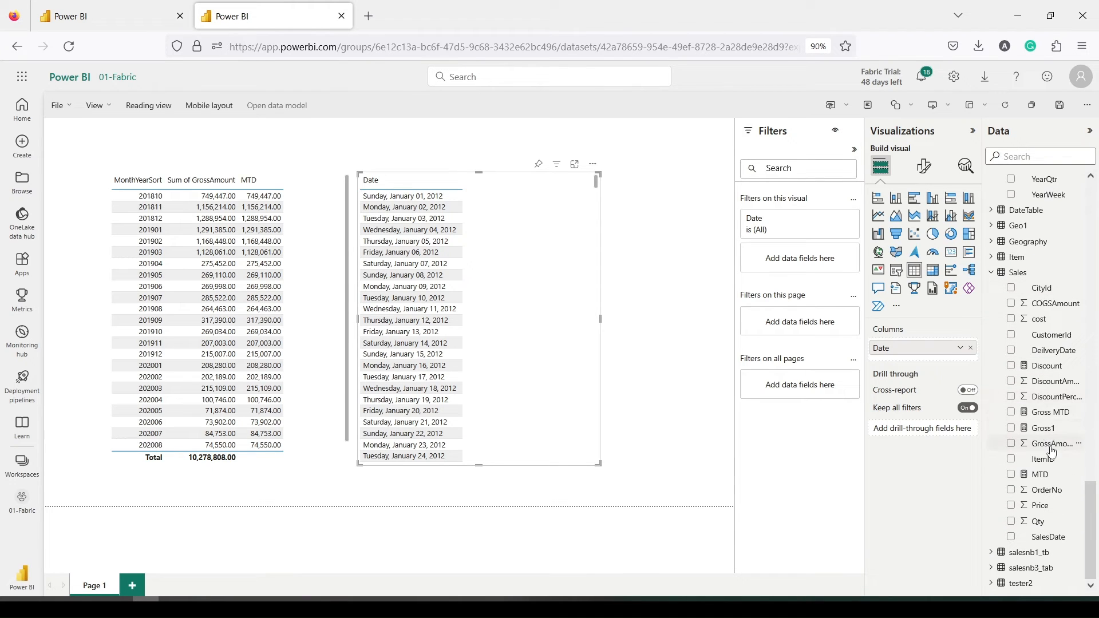
{"action": "left_click_drag", "start_coordinate": [1043, 481], "coordinate": [538, 230]}
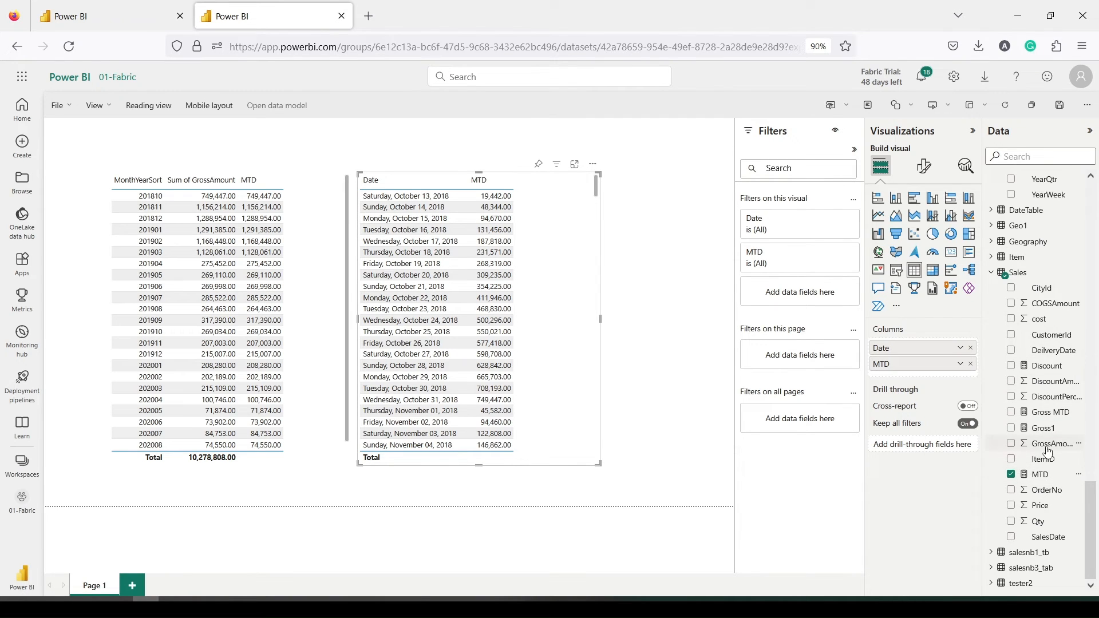
{"action": "left_click_drag", "start_coordinate": [1052, 443], "coordinate": [568, 221]}
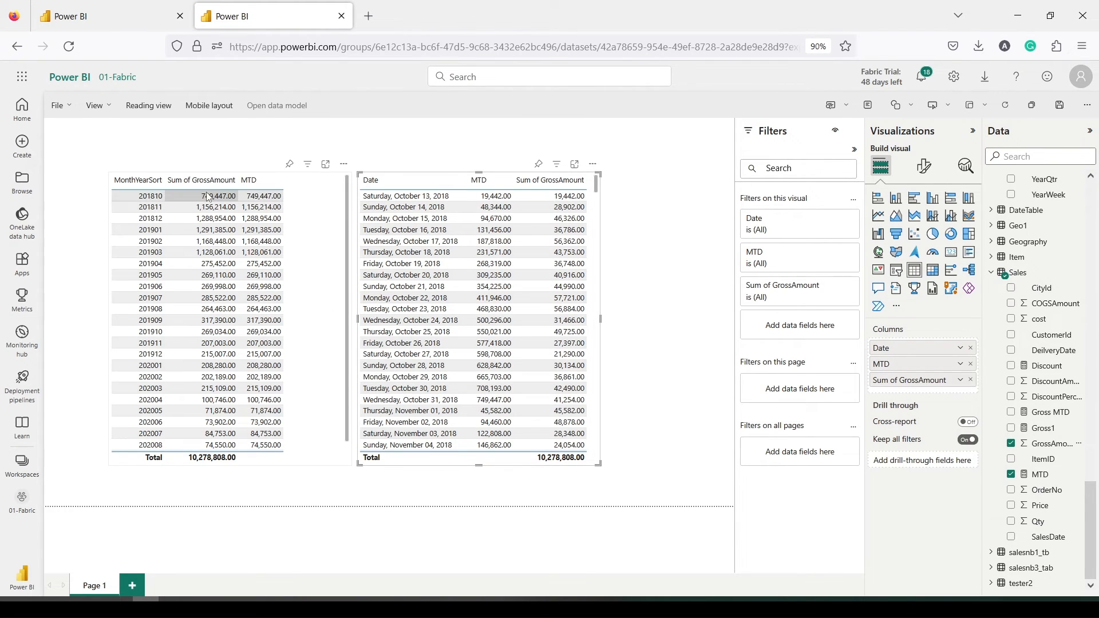
{"action": "scroll", "coordinate": [451, 333], "scroll_direction": "down", "scroll_amount": 10}
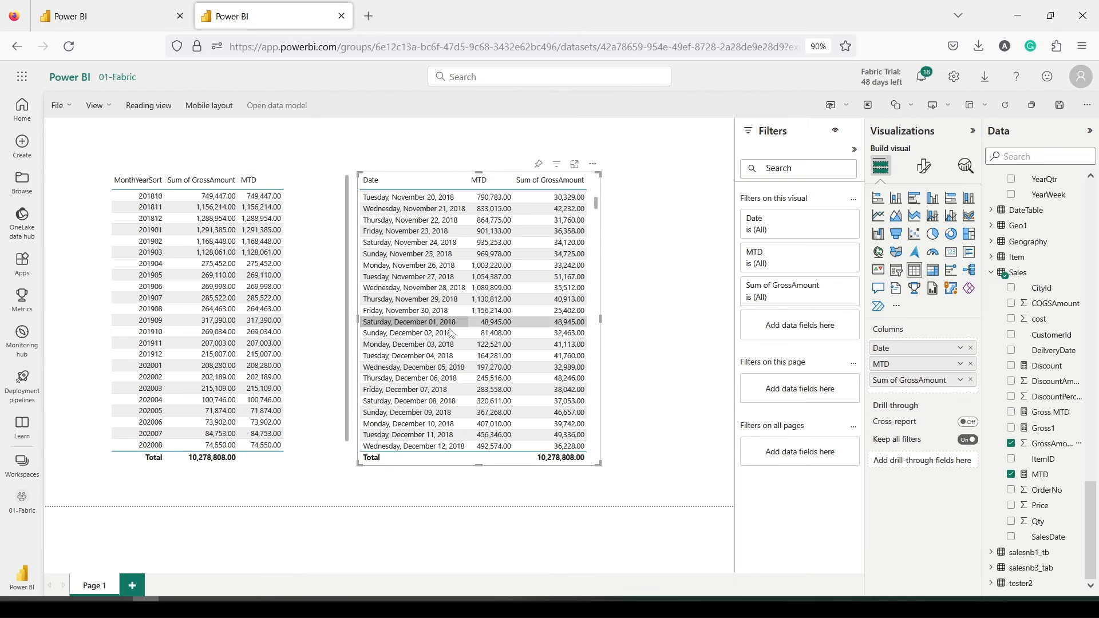
{"action": "scroll", "coordinate": [449, 328], "scroll_direction": "down", "scroll_amount": 3}
{"action": "scroll", "coordinate": [449, 329], "scroll_direction": "up", "scroll_amount": 3}
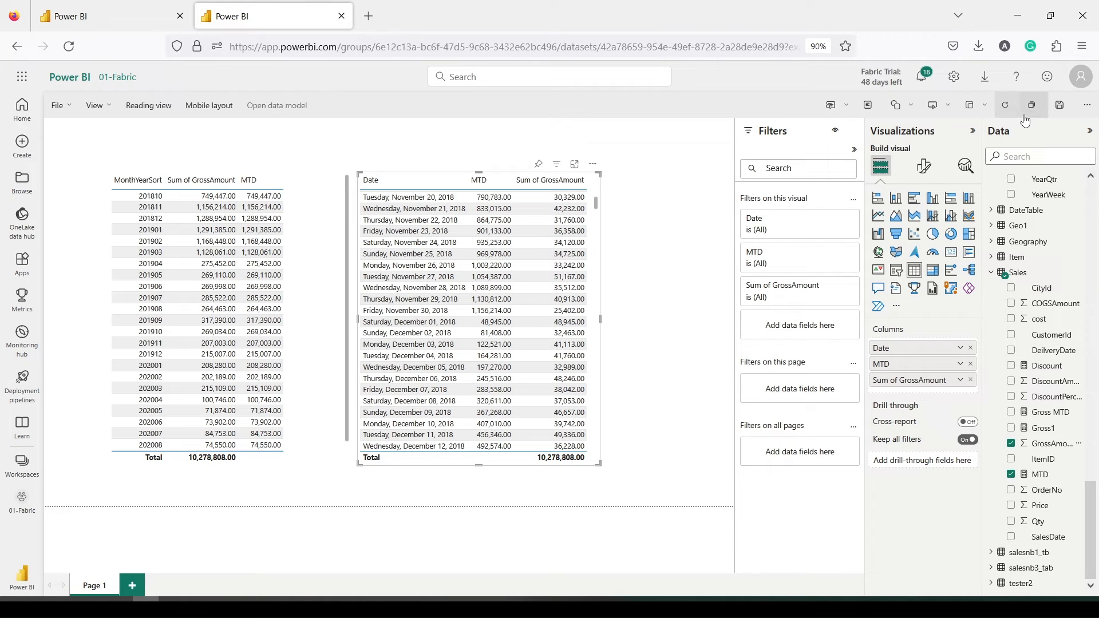
Save the report under the name TI Lake Report2 in 01-Fabric
{"action": "left_click", "coordinate": [1059, 105]}
{"action": "left_click", "coordinate": [513, 314]}
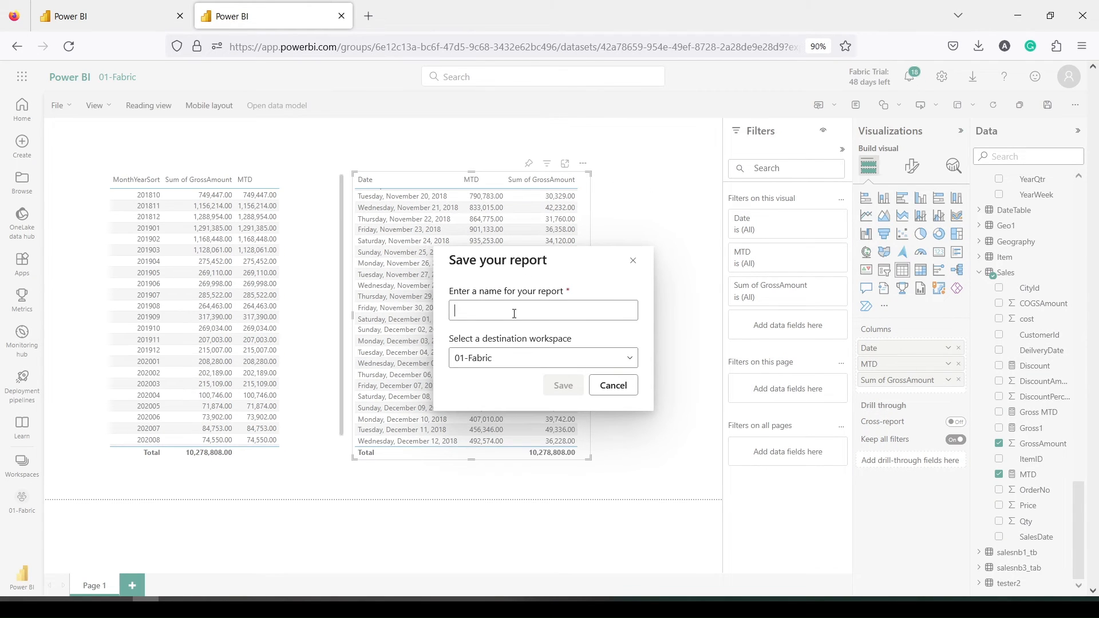
{"action": "type", "text": "TI Lake Report2"}
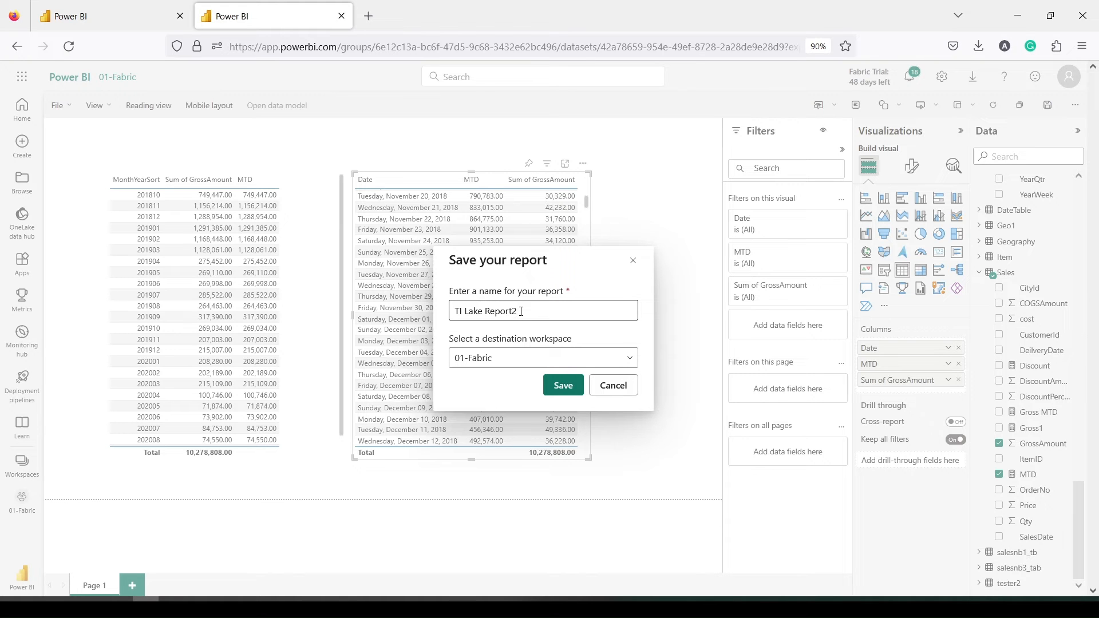
{"action": "left_click", "coordinate": [563, 385]}
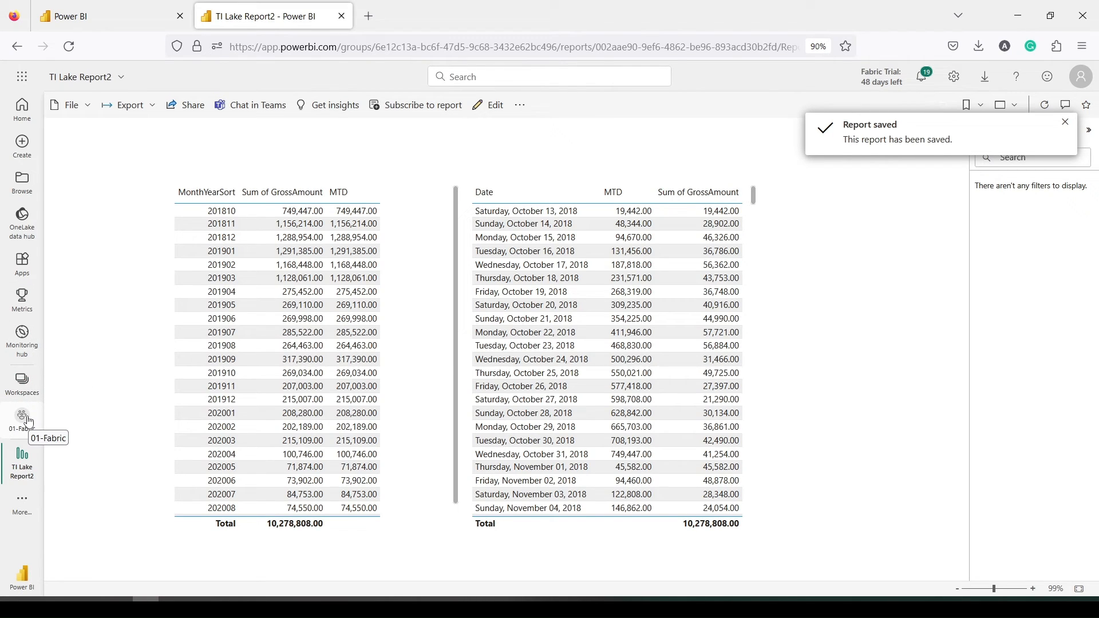
Return to the 01-Fabric workspace and scroll its item list to TI Lake Report2
{"action": "left_click_drag", "start_coordinate": [2, 405], "coordinate": [49, 438]}
{"action": "key", "text": "Escape"}
{"action": "left_click", "coordinate": [23, 426]}
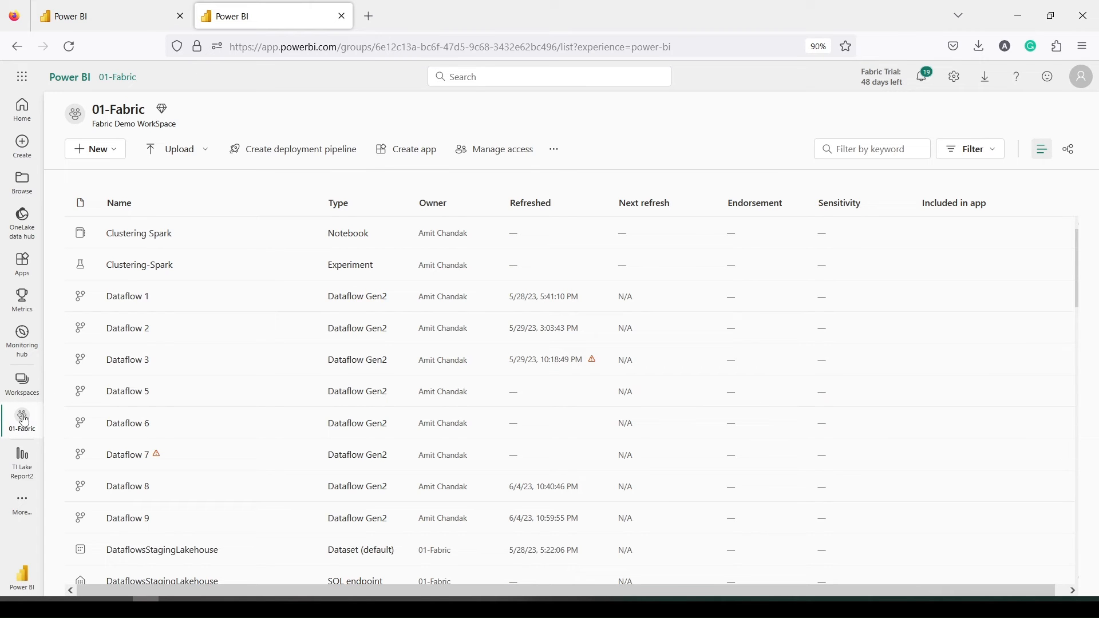
{"action": "scroll", "coordinate": [186, 296], "scroll_direction": "down", "scroll_amount": 6}
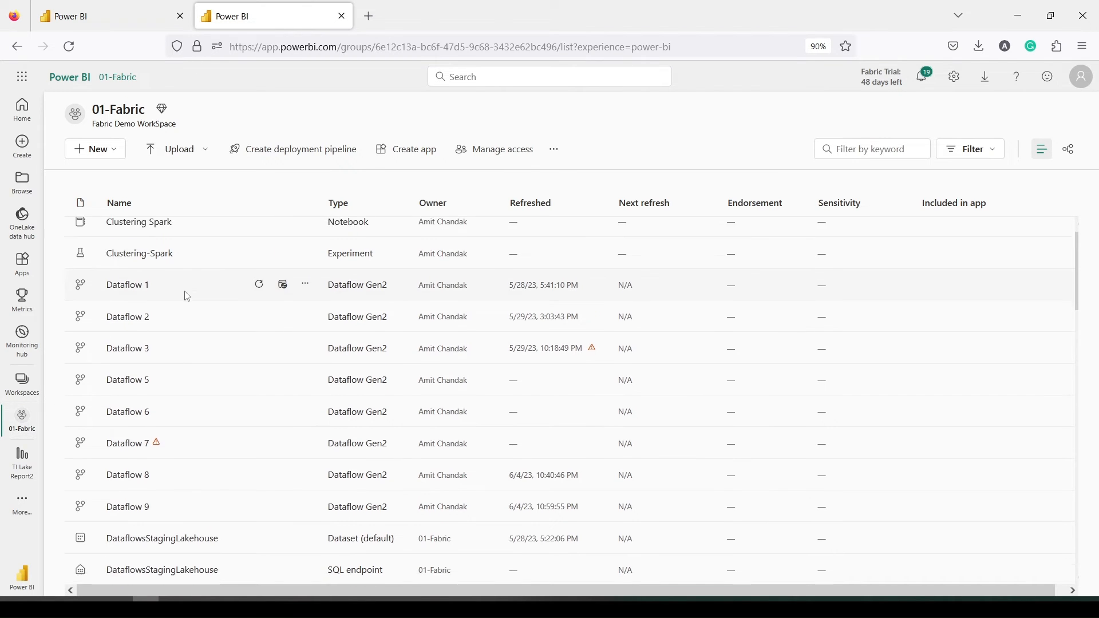
{"action": "scroll", "coordinate": [186, 298], "scroll_direction": "down", "scroll_amount": 10}
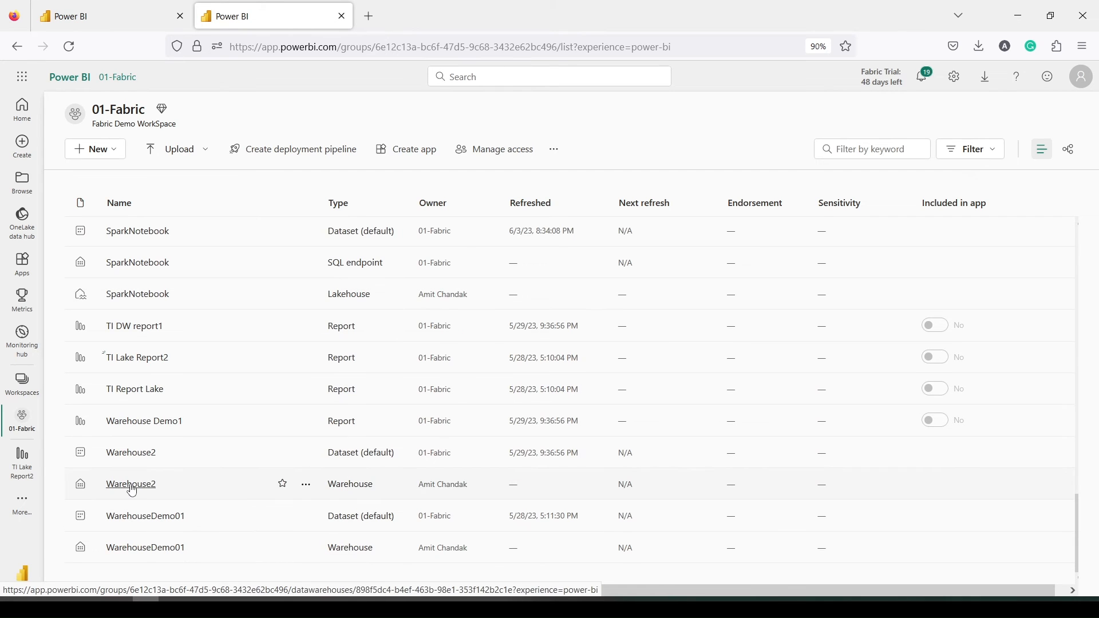
Open the Warehouse2 warehouse and expand its Views folder
{"action": "left_click", "coordinate": [132, 486]}
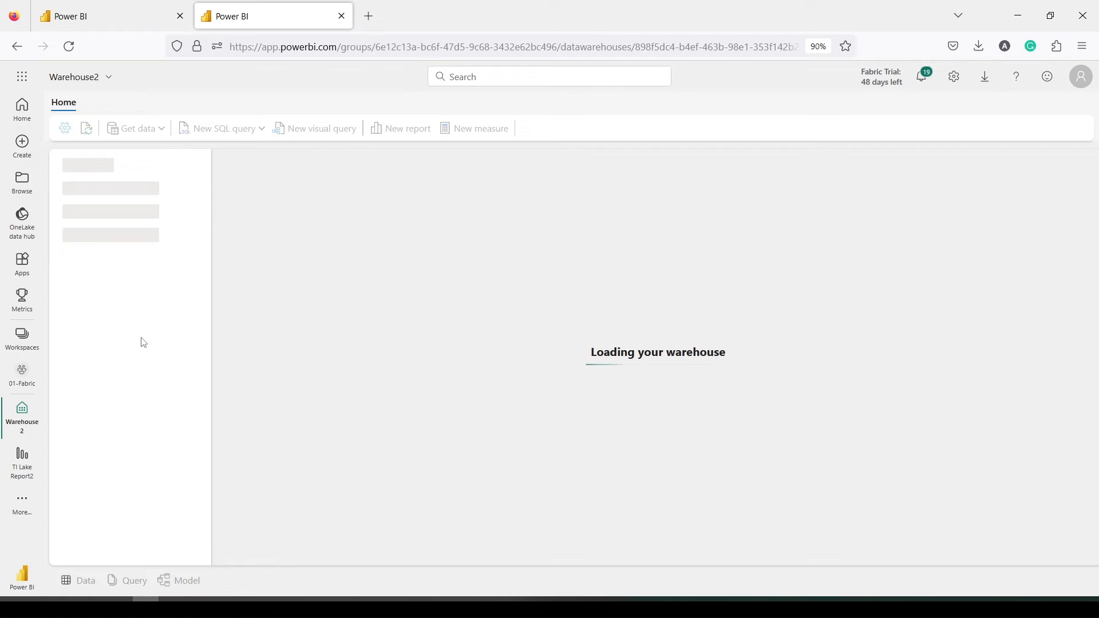
{"action": "scroll", "coordinate": [140, 366], "scroll_direction": "down", "scroll_amount": 3}
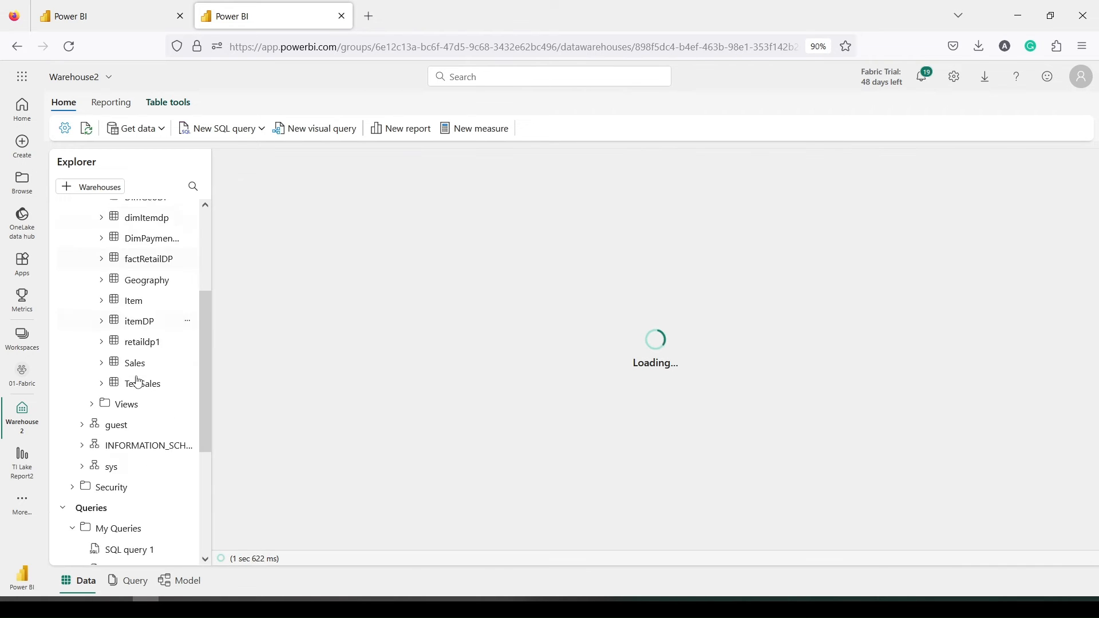
{"action": "scroll", "coordinate": [136, 381], "scroll_direction": "down", "scroll_amount": 2}
{"action": "scroll", "coordinate": [135, 375], "scroll_direction": "up", "scroll_amount": 2}
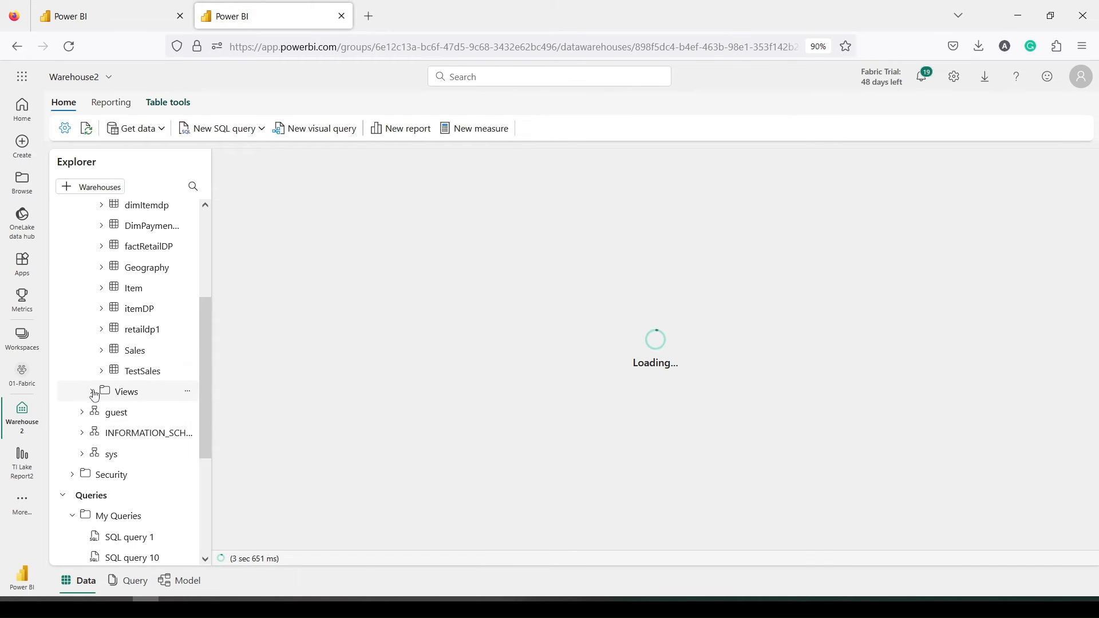
{"action": "left_click", "coordinate": [95, 395]}
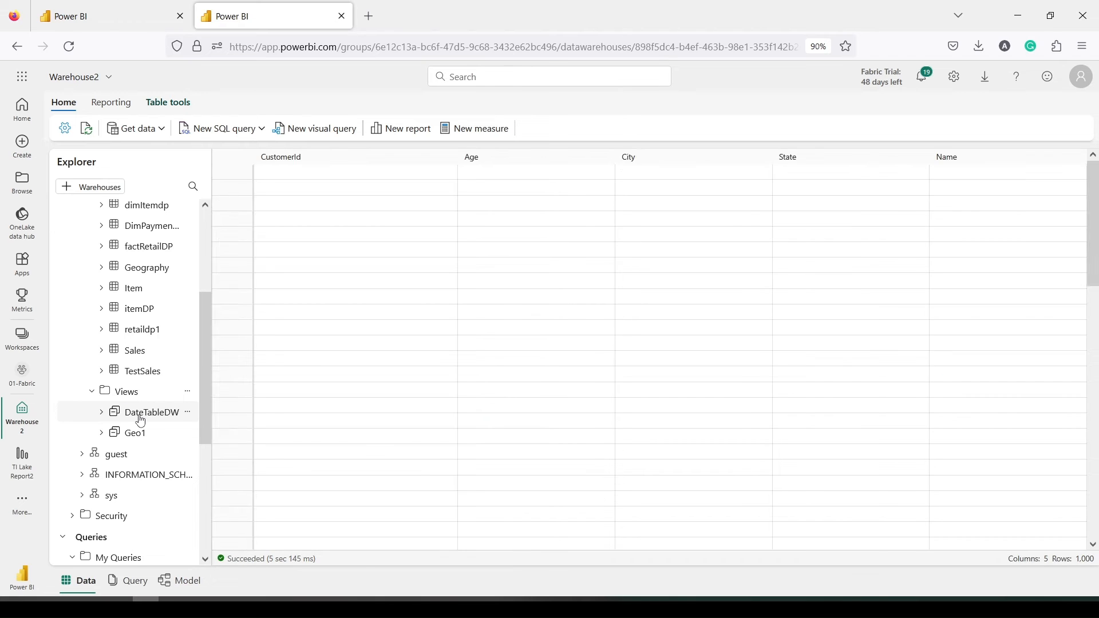
Script the DateTableDW view's CREATE statement into a new SQL query and select it
{"action": "right_click", "coordinate": [140, 420]}
{"action": "mouse_move", "coordinate": [213, 428]}
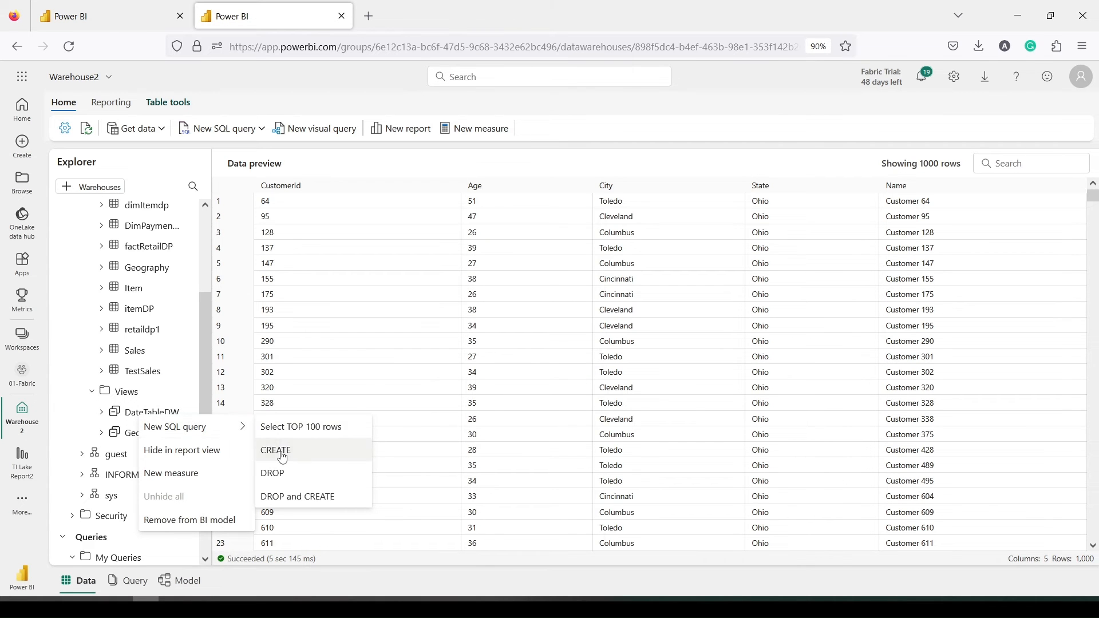
{"action": "left_click", "coordinate": [282, 451]}
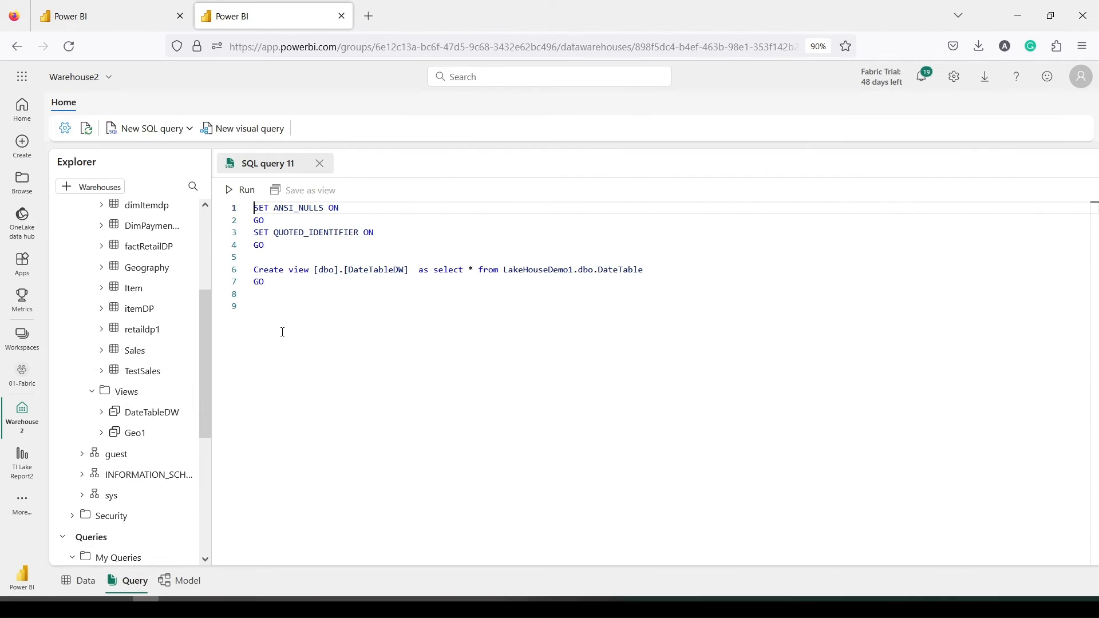
{"action": "left_click", "coordinate": [265, 295]}
{"action": "left_click", "coordinate": [254, 286], "text": "shift"}
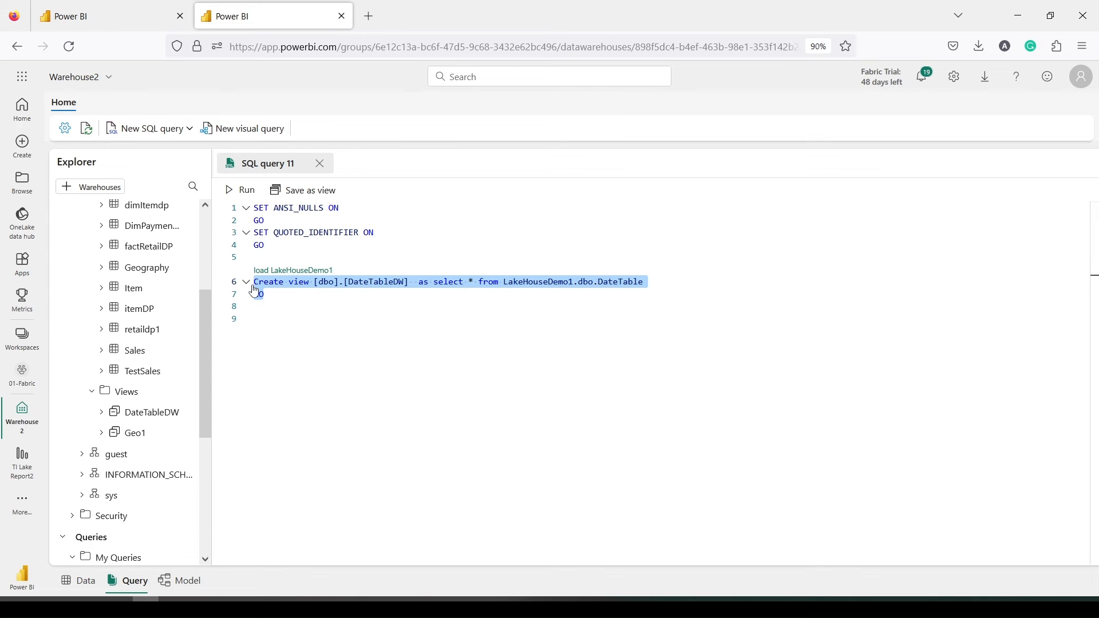
Run select * from LakeHouseDemo1.dbo.Date1 in a new SQL query, returning 4,749 rows
{"action": "left_click", "coordinate": [149, 130]}
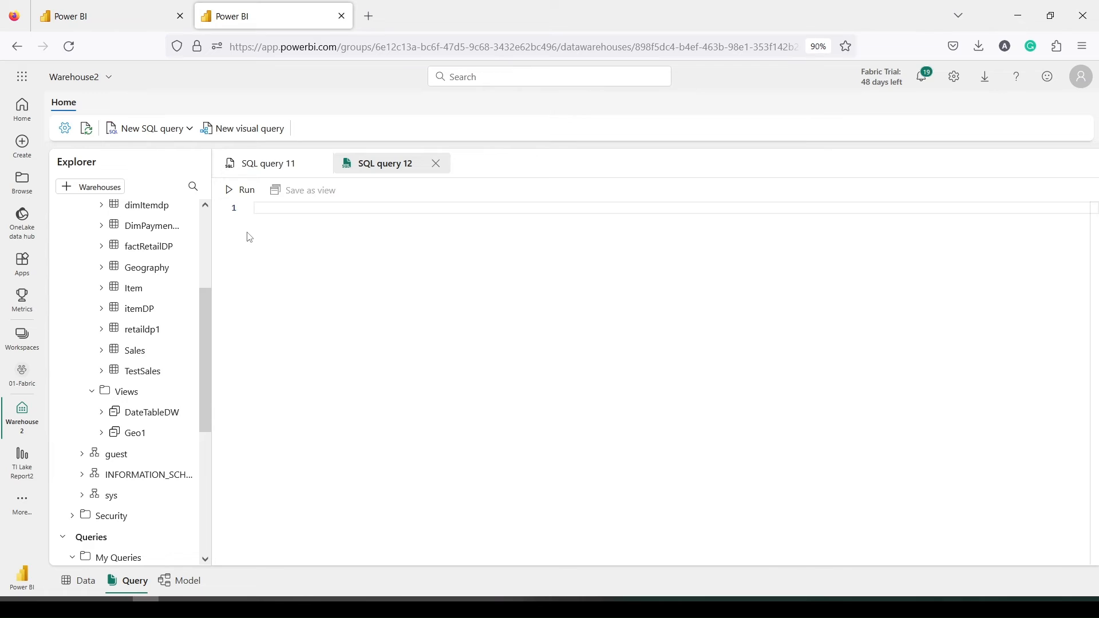
{"action": "type", "text": "select"}
{"action": "type", "text": " * from "}
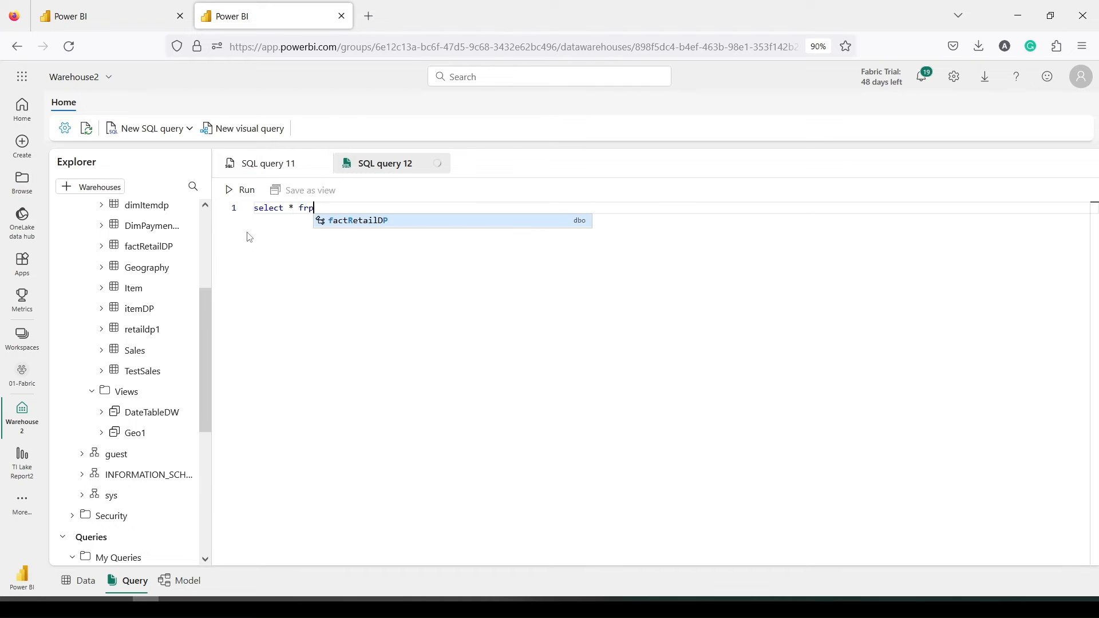
{"action": "type", "text": "L"}
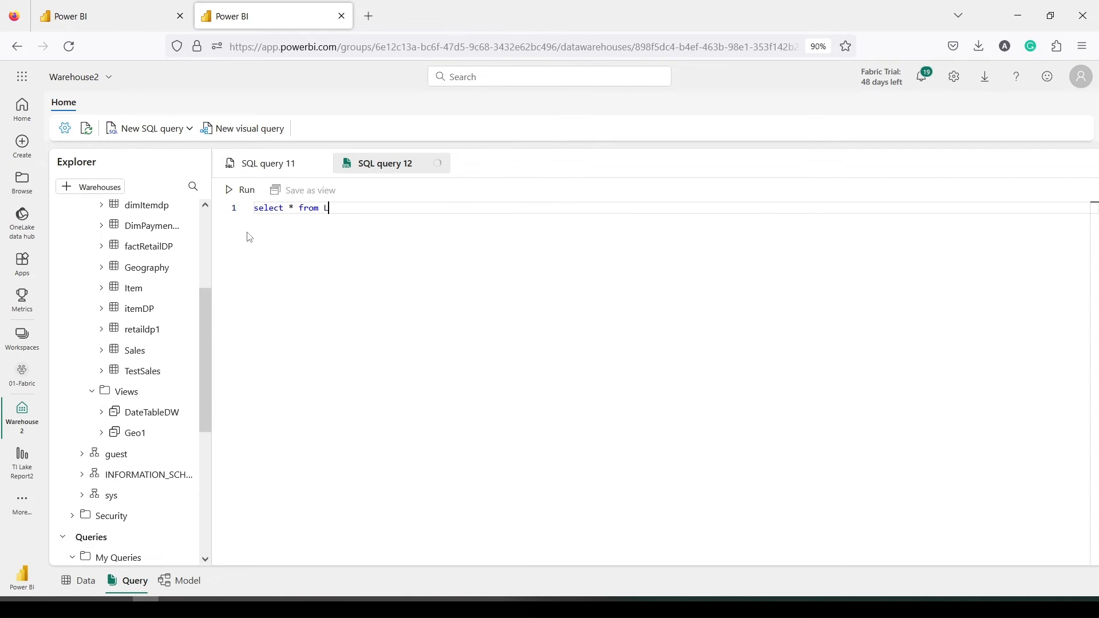
{"action": "type", "text": "a"}
{"action": "key", "text": "Tab"}
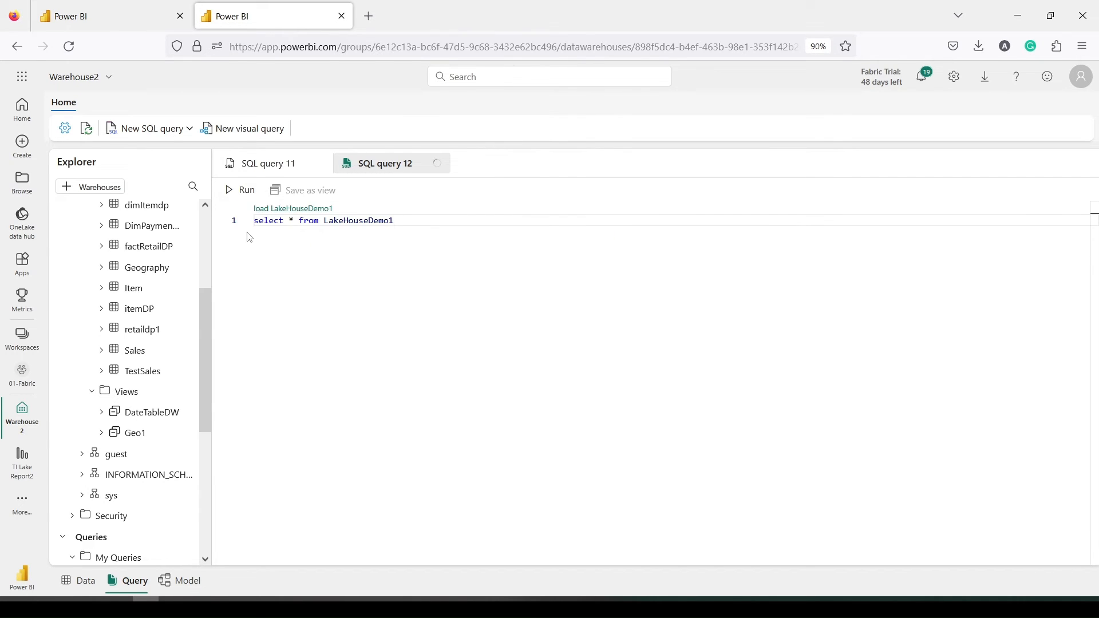
{"action": "type", "text": ".dbo"}
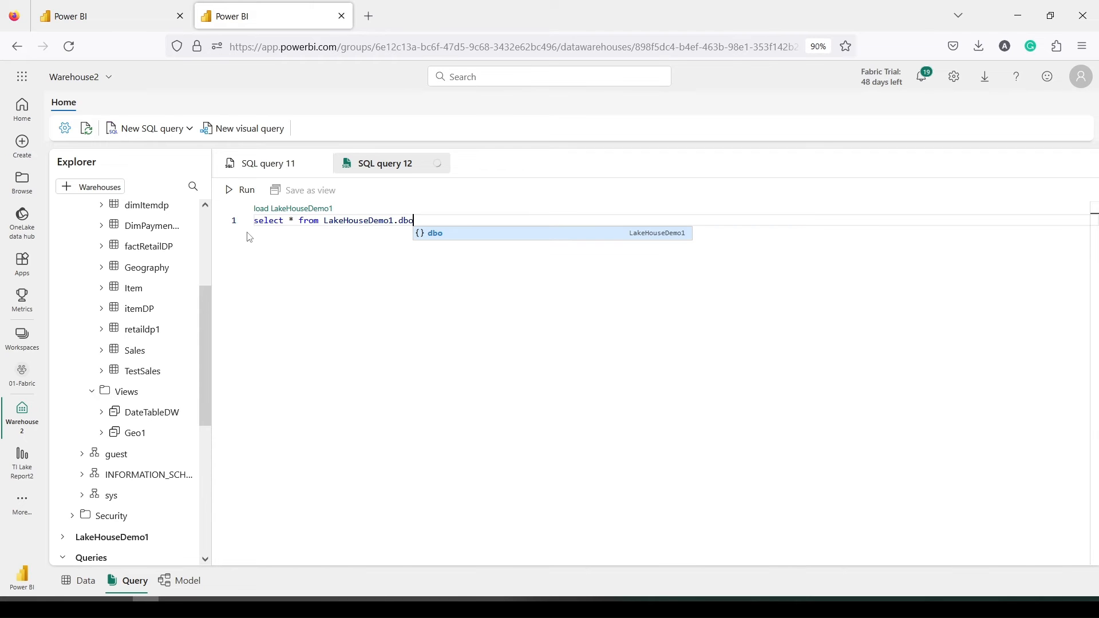
{"action": "type", "text": ".Date"}
{"action": "key", "text": "Tab"}
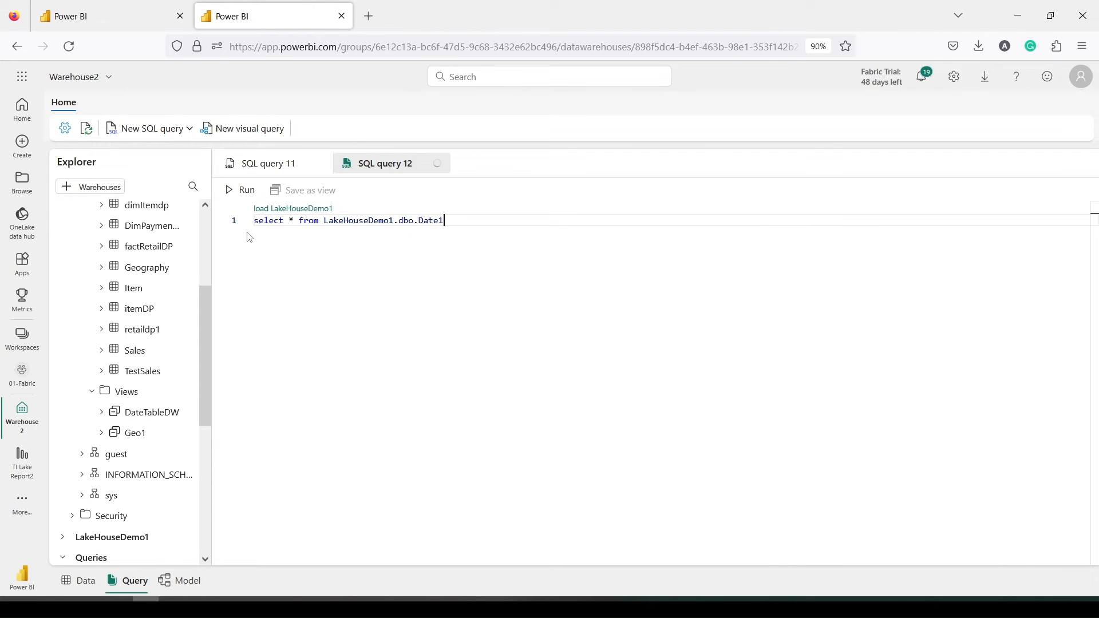
{"action": "left_click_drag", "start_coordinate": [463, 226], "coordinate": [258, 221]}
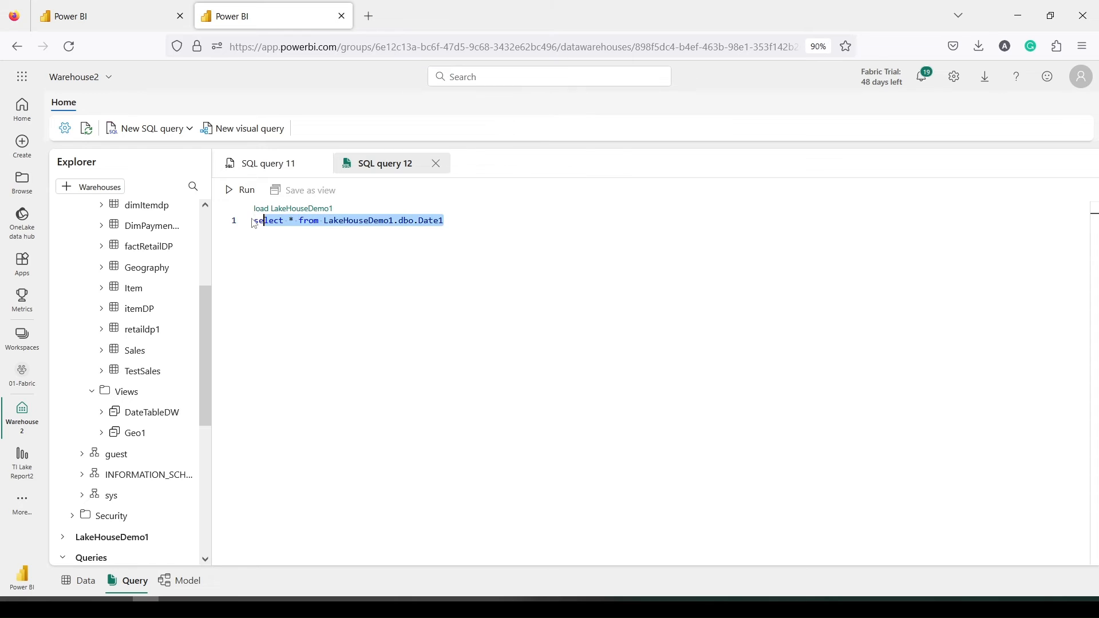
{"action": "left_click", "coordinate": [239, 191]}
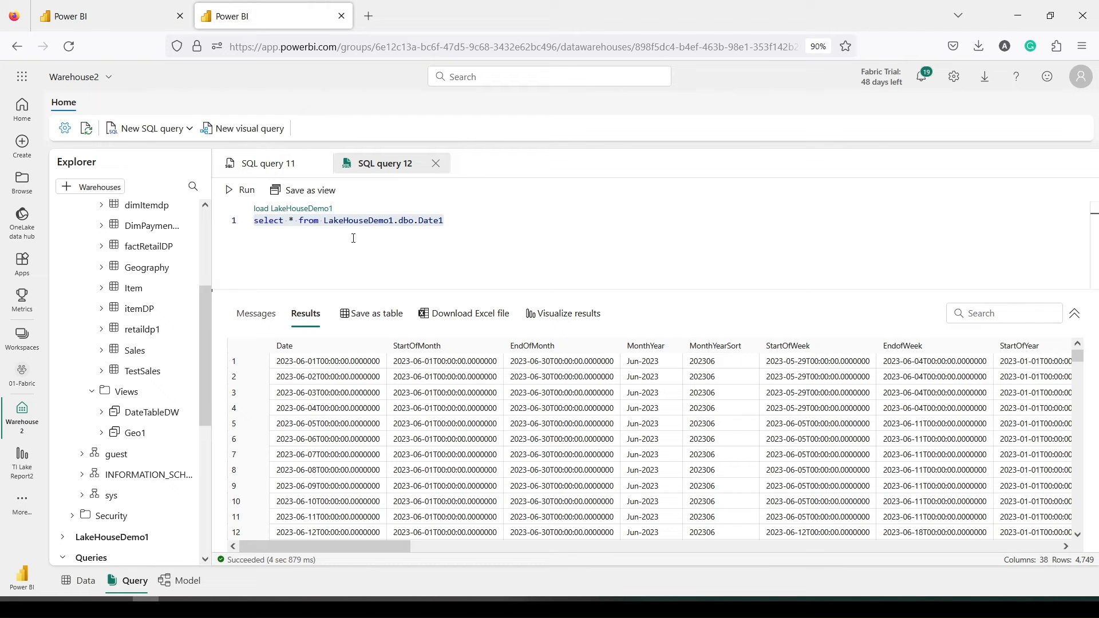
Insert a blank line above the select statement
{"action": "left_click", "coordinate": [345, 208]}
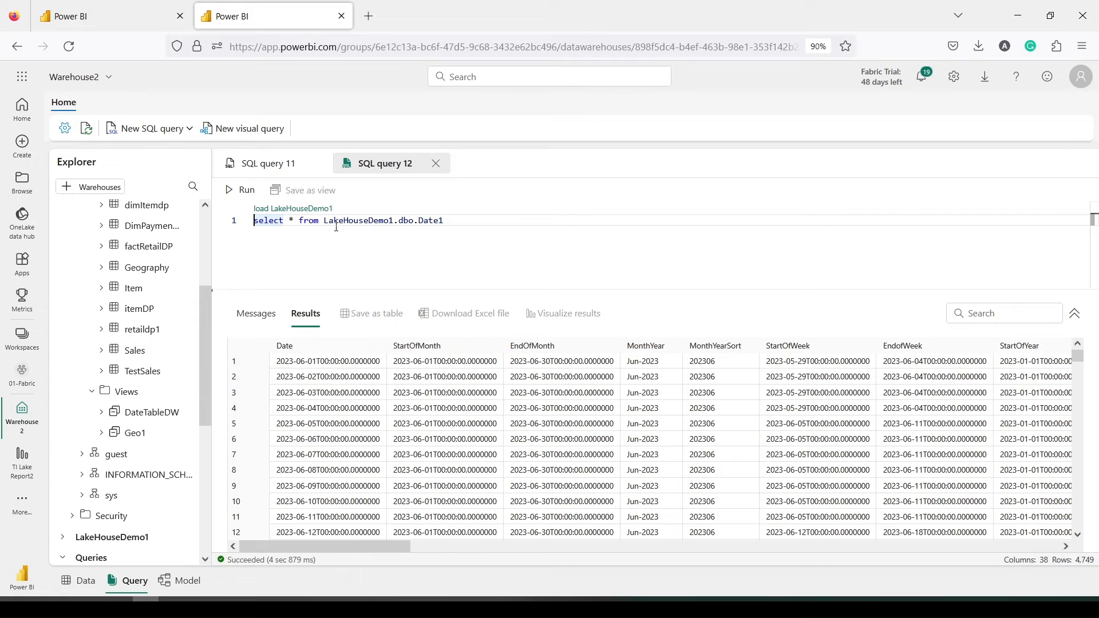
{"action": "key", "text": "Return"}
{"action": "key", "text": "Up"}
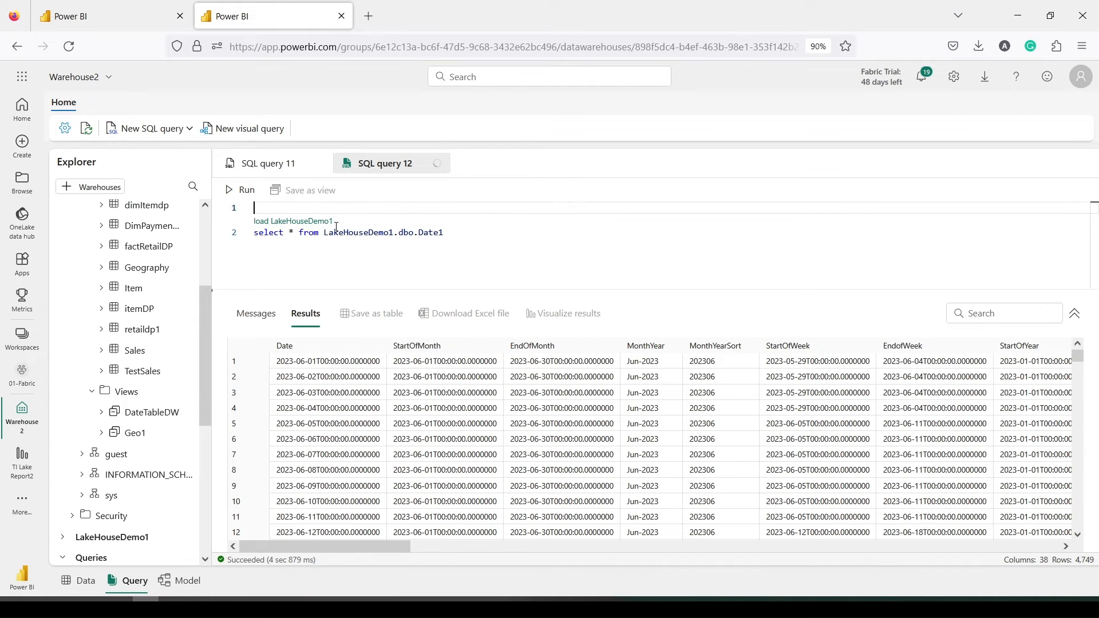
Prefix the query with 'Create view dbo.Date1 as', run it, and refresh the Views list
{"action": "type", "text": "Create view db"}
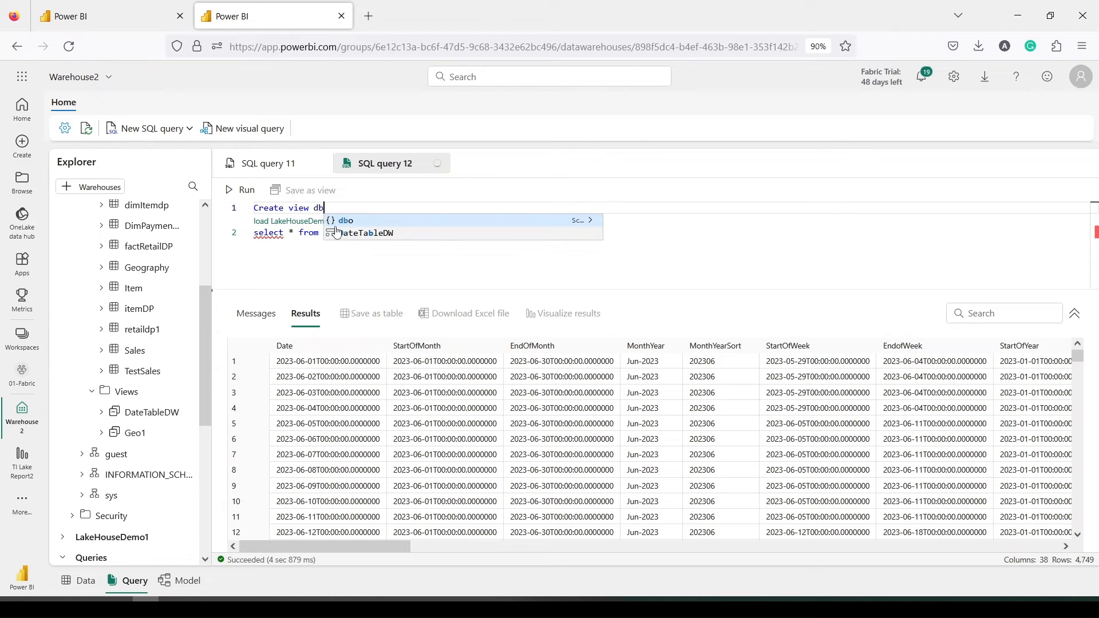
{"action": "type", "text": "o.Date1"}
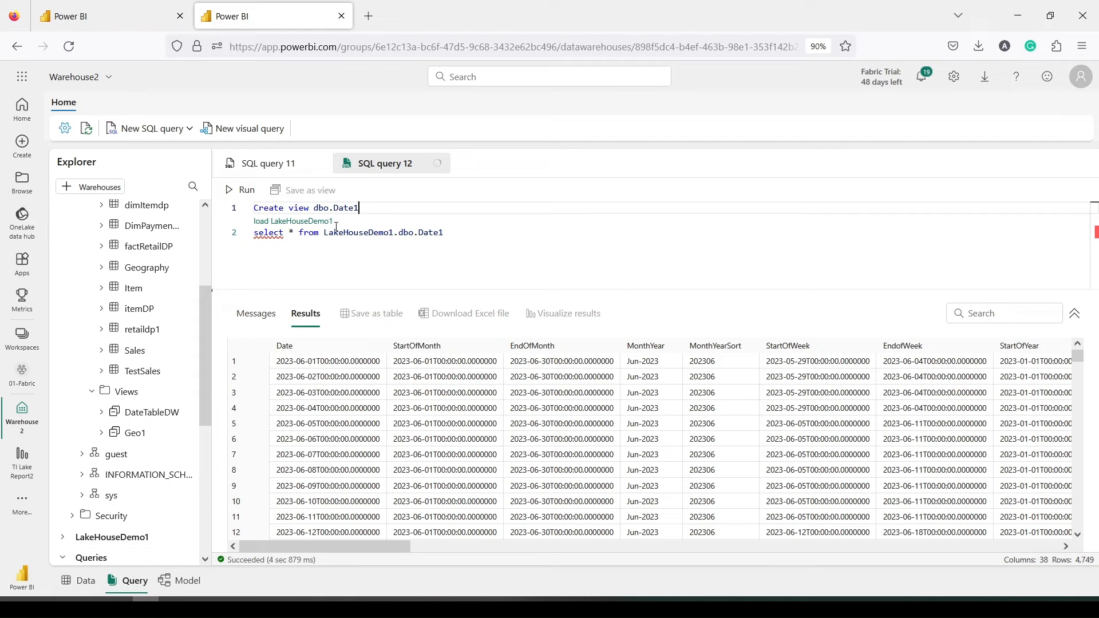
{"action": "type", "text": " as"}
{"action": "left_click", "coordinate": [497, 246]}
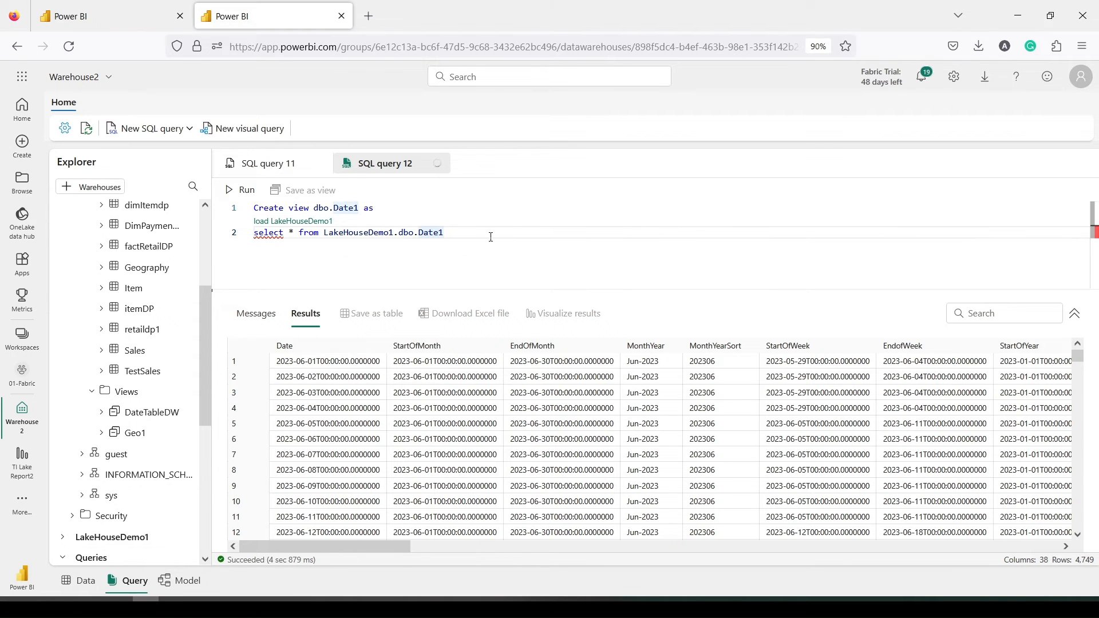
{"action": "left_click", "coordinate": [253, 233]}
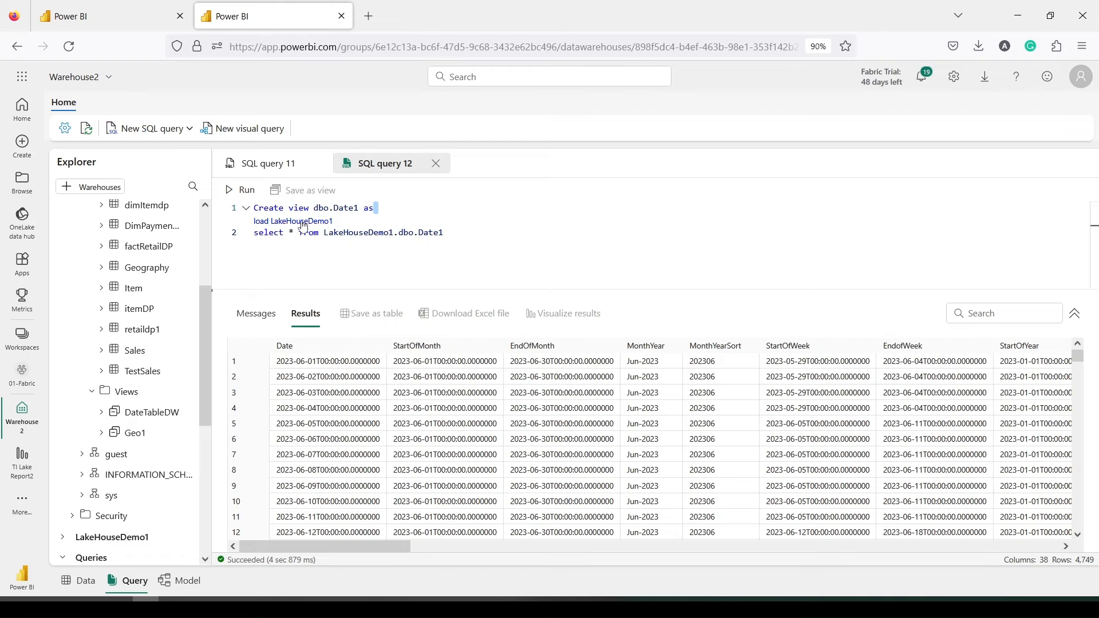
{"action": "key", "text": "ctrl+a"}
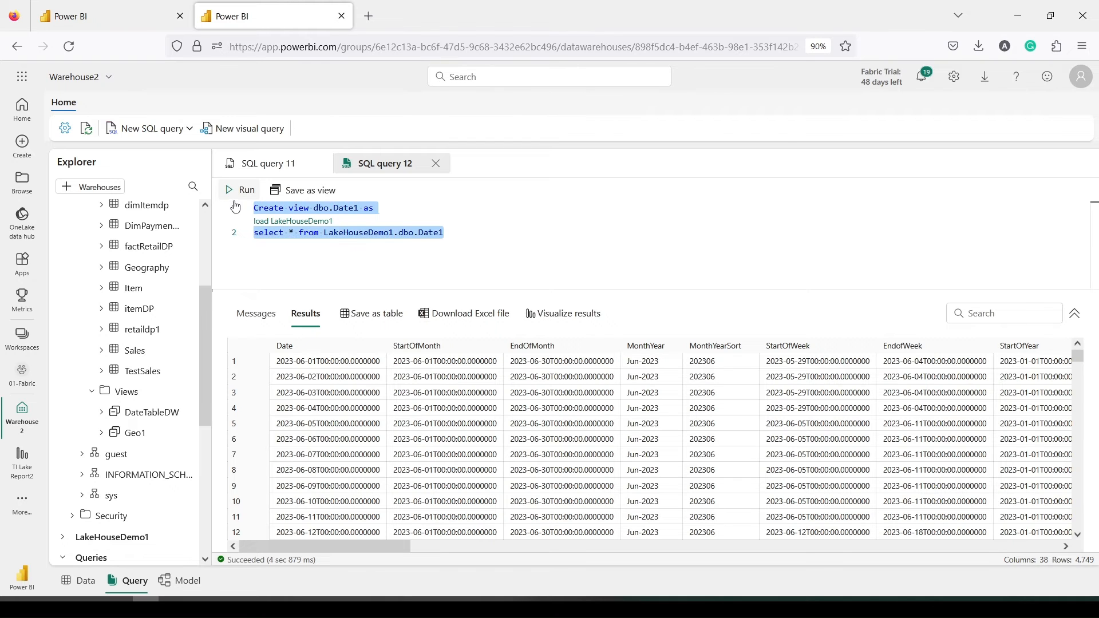
{"action": "left_click", "coordinate": [240, 191]}
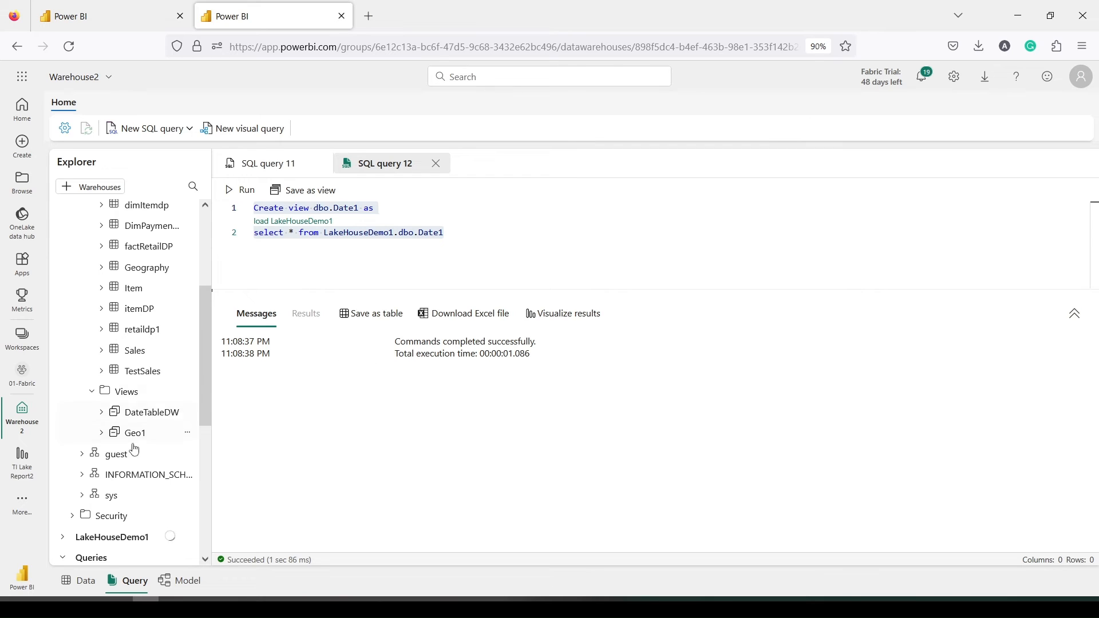
{"action": "right_click", "coordinate": [123, 401]}
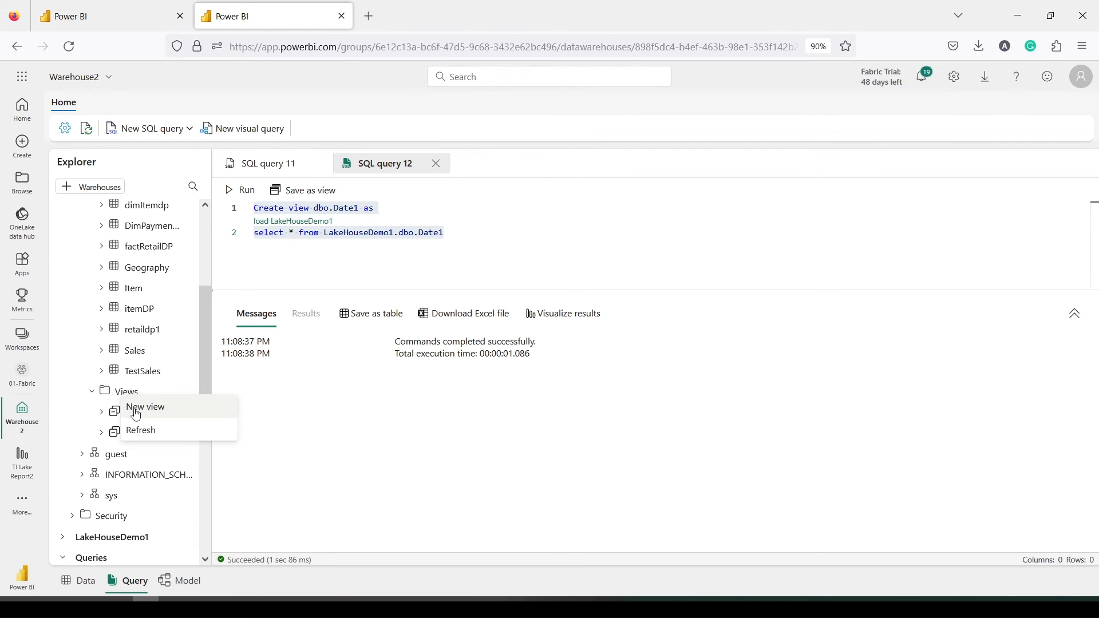
{"action": "left_click", "coordinate": [139, 433]}
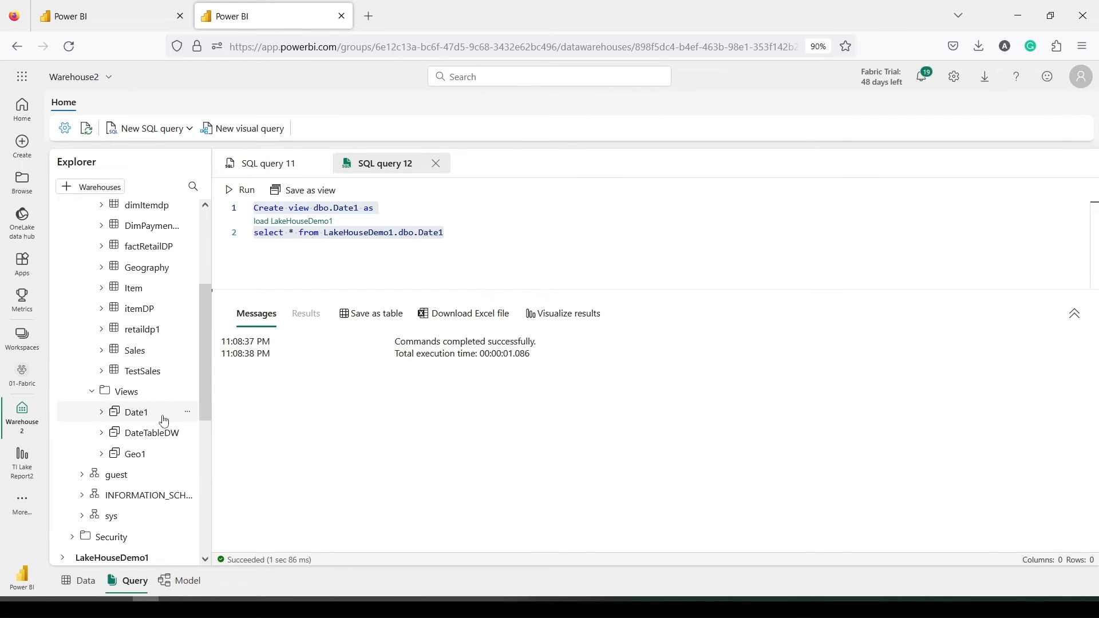
Preview the Date1 view, then rearrange the model diagram so Date1 sits beside Sales
{"action": "left_click", "coordinate": [164, 420]}
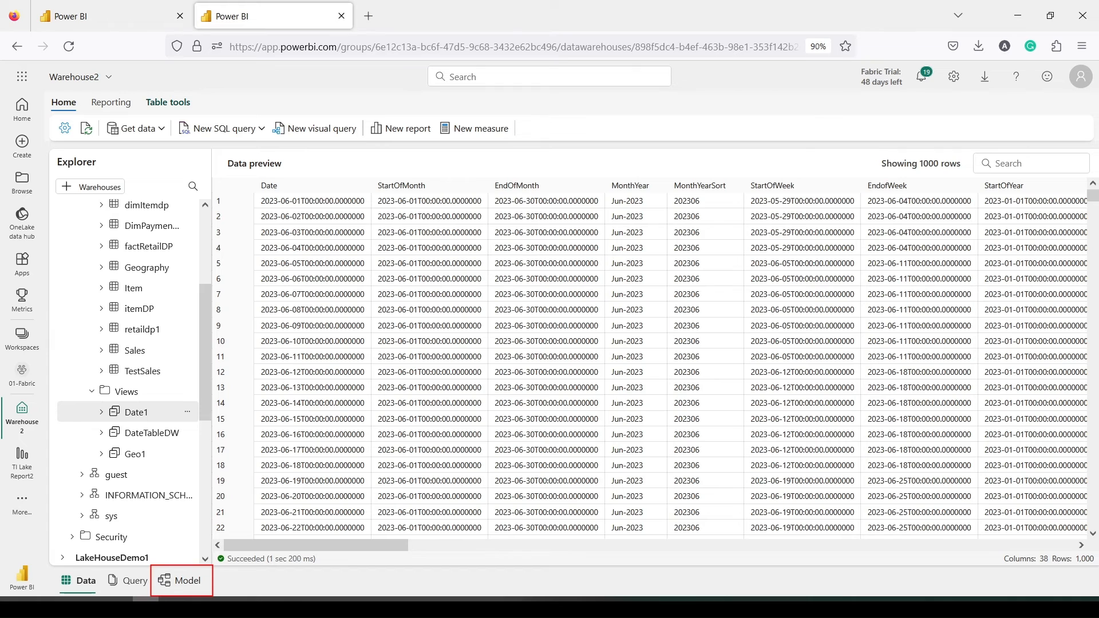
{"action": "left_click", "coordinate": [189, 590]}
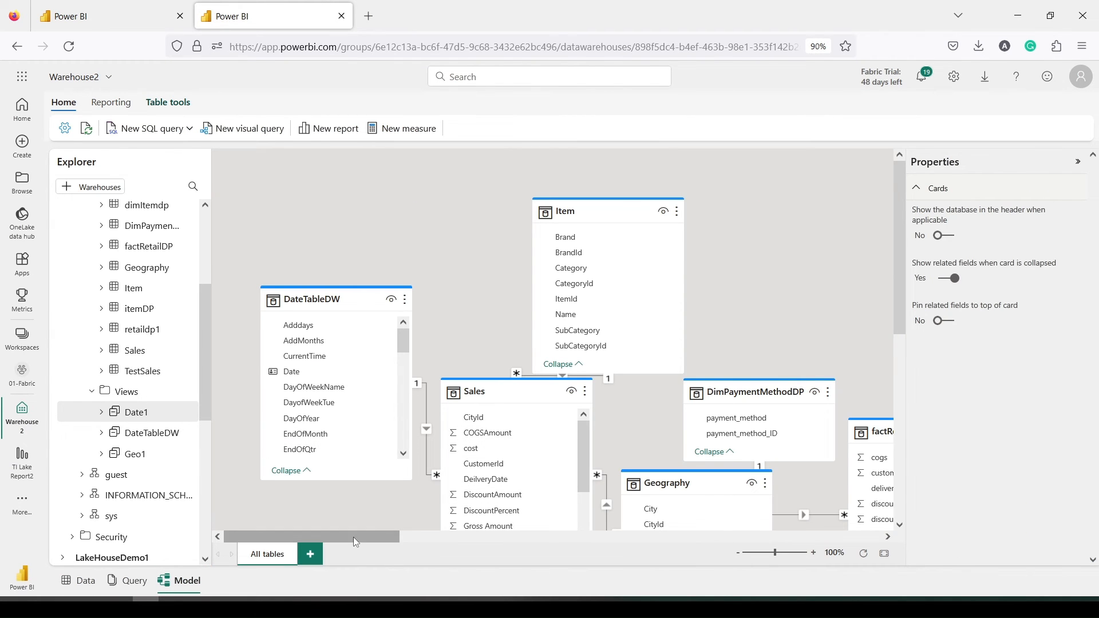
{"action": "left_click_drag", "start_coordinate": [356, 538], "coordinate": [842, 537]}
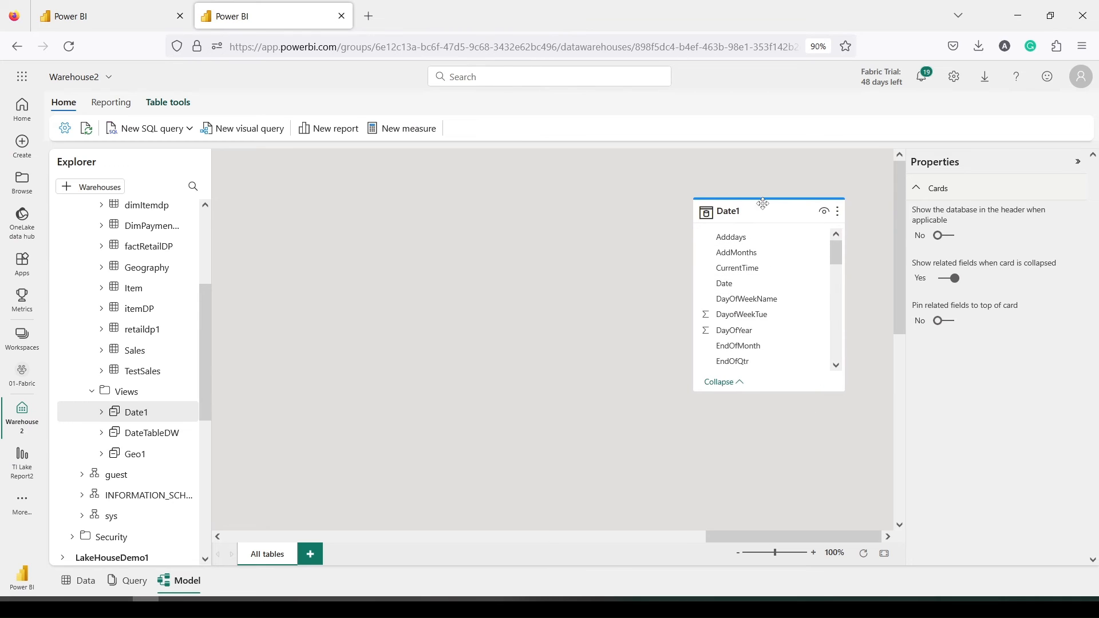
{"action": "left_click_drag", "start_coordinate": [763, 203], "coordinate": [215, 262]}
{"action": "left_click_drag", "start_coordinate": [718, 535], "coordinate": [538, 539]}
{"action": "left_click_drag", "start_coordinate": [715, 286], "coordinate": [355, 329]}
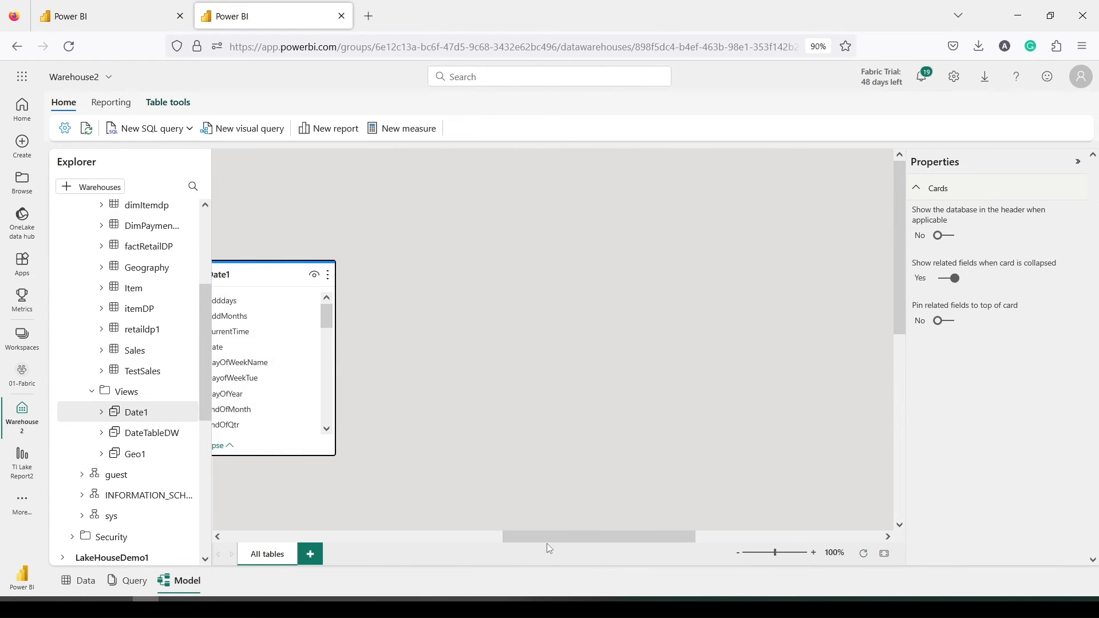
{"action": "left_click_drag", "start_coordinate": [547, 542], "coordinate": [372, 540]}
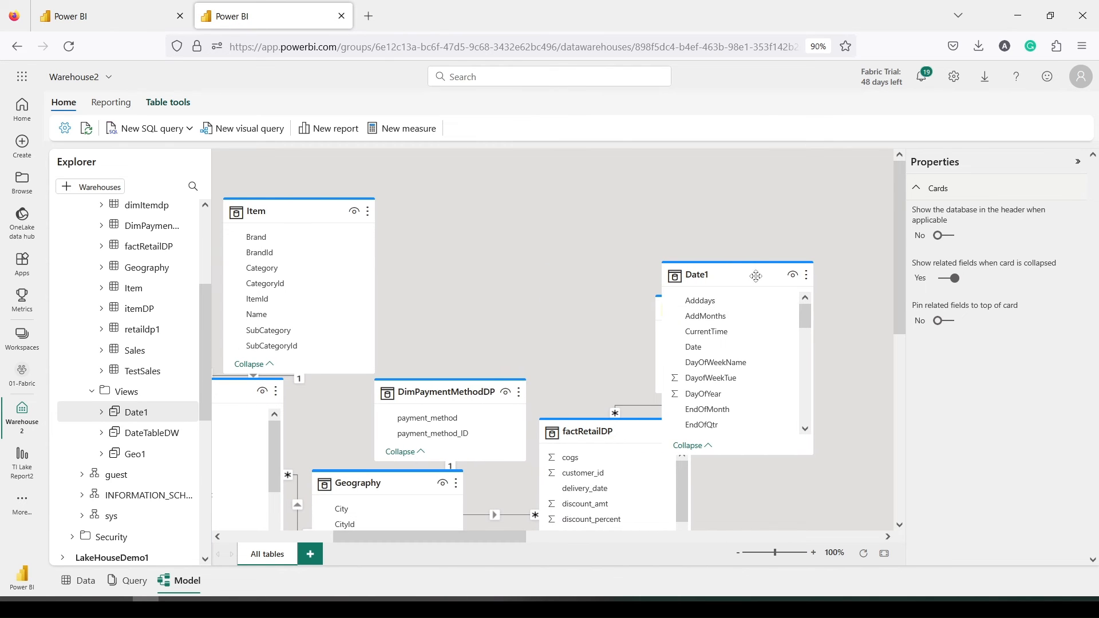
{"action": "left_click_drag", "start_coordinate": [756, 277], "coordinate": [481, 223]}
{"action": "scroll", "coordinate": [498, 460], "scroll_direction": "down", "scroll_amount": 3}
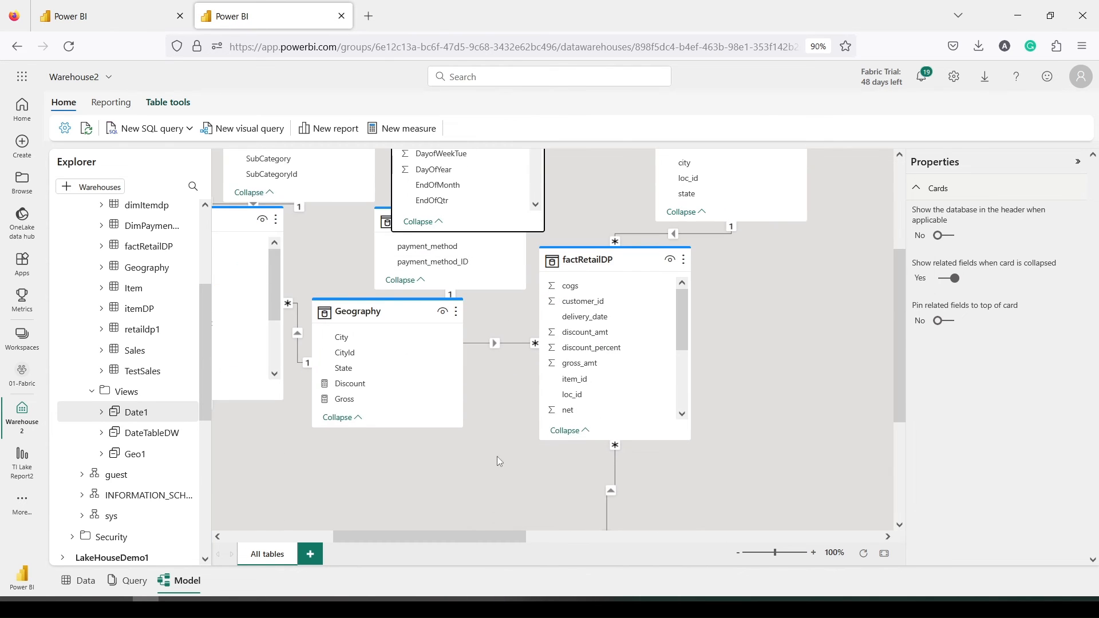
{"action": "left_click_drag", "start_coordinate": [454, 540], "coordinate": [405, 540]}
{"action": "scroll", "coordinate": [523, 441], "scroll_direction": "up", "scroll_amount": 3}
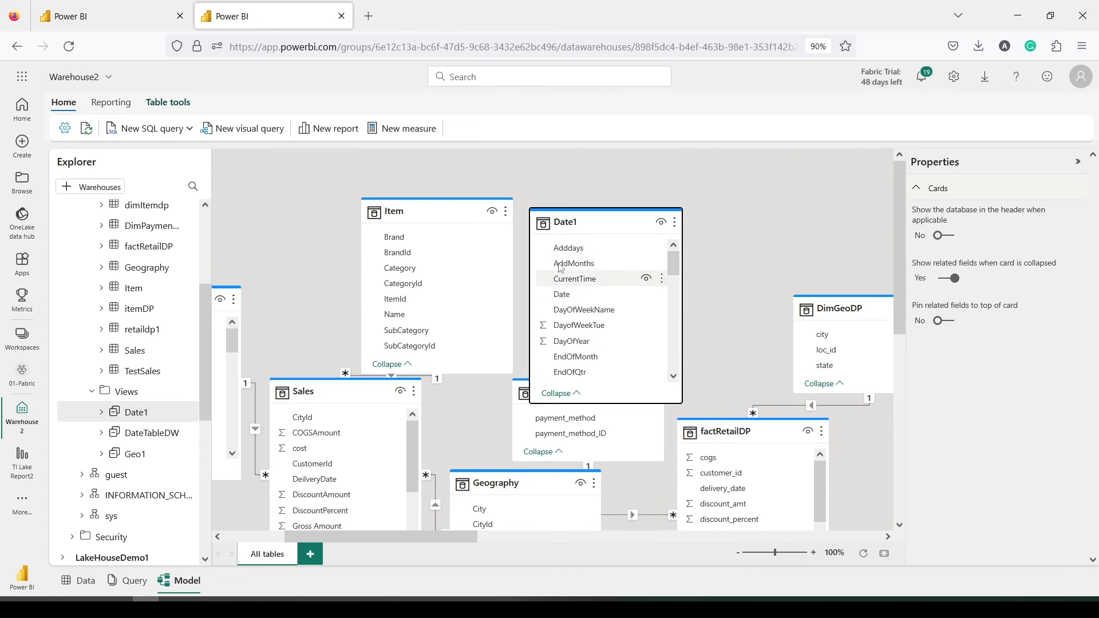
{"action": "left_click_drag", "start_coordinate": [563, 222], "coordinate": [472, 372]}
{"action": "scroll", "coordinate": [472, 373], "scroll_direction": "down", "scroll_amount": 3}
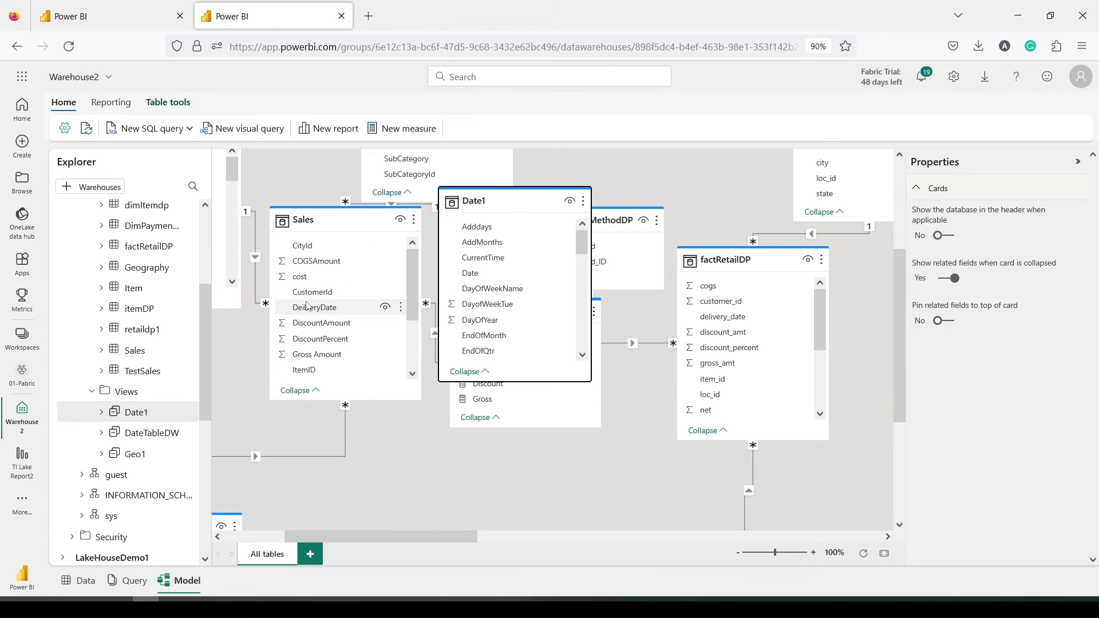
{"action": "scroll", "coordinate": [307, 306], "scroll_direction": "down", "scroll_amount": 2}
Relate Sales.SalesDate to Date1.Date as an active many-to-one, single-direction relationship
{"action": "left_click", "coordinate": [312, 359]}
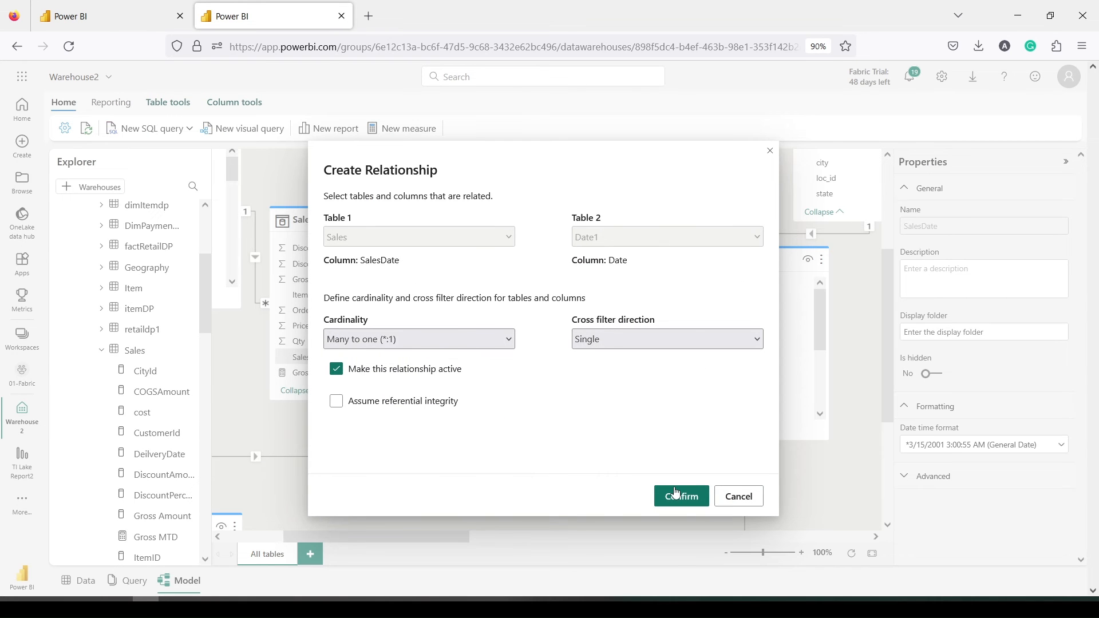
{"action": "left_click", "coordinate": [676, 494]}
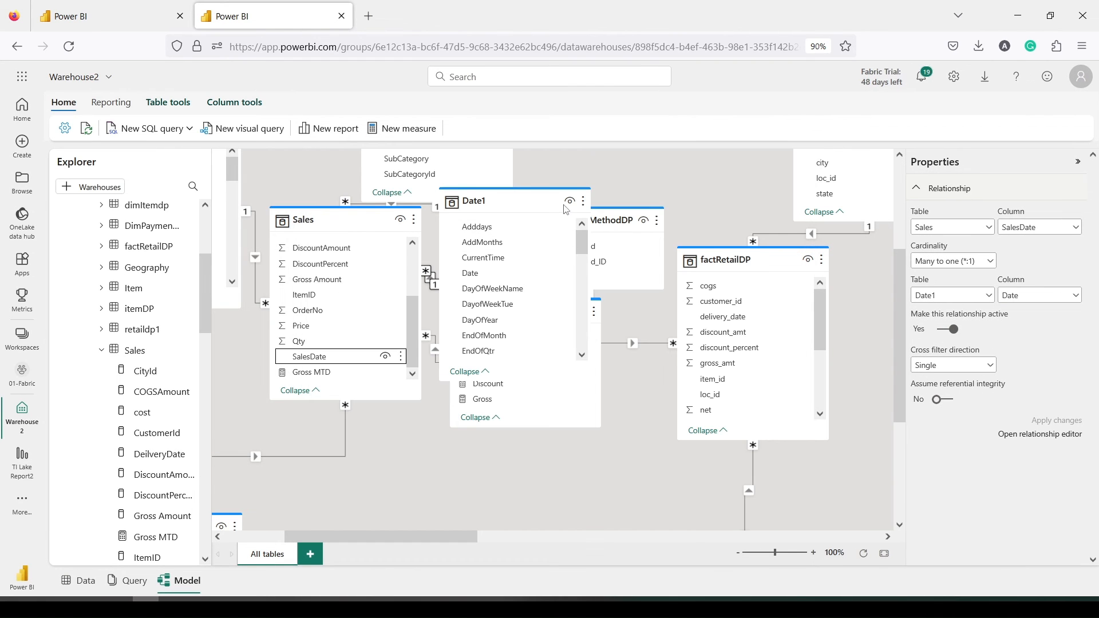
{"action": "left_click", "coordinate": [583, 201]}
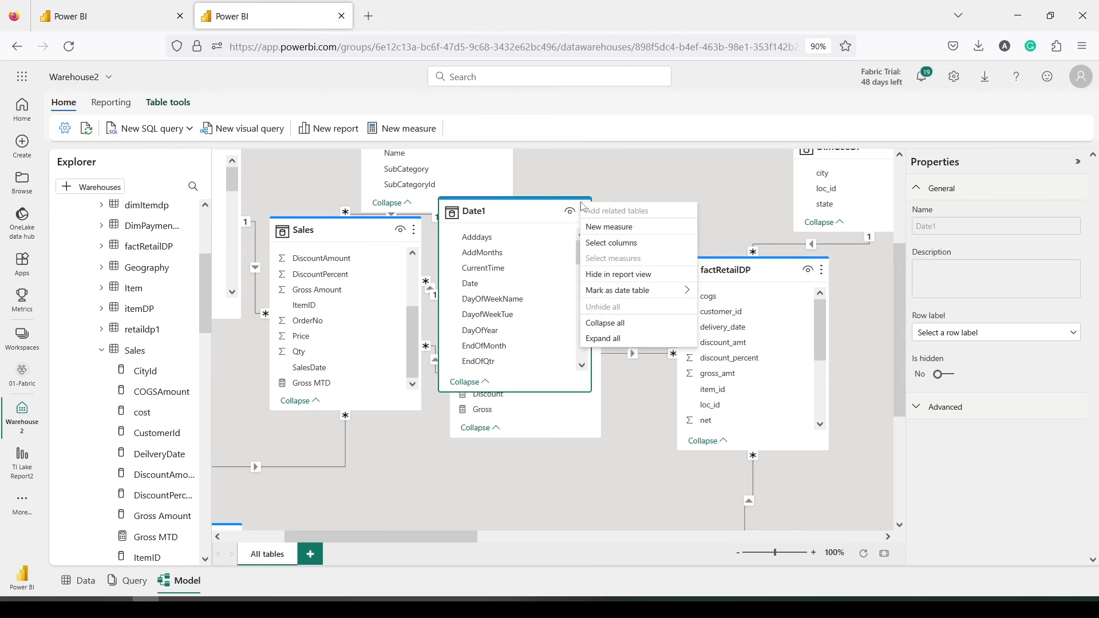
Mark Date1 as the date table with Date as its date column
{"action": "mouse_move", "coordinate": [596, 292]}
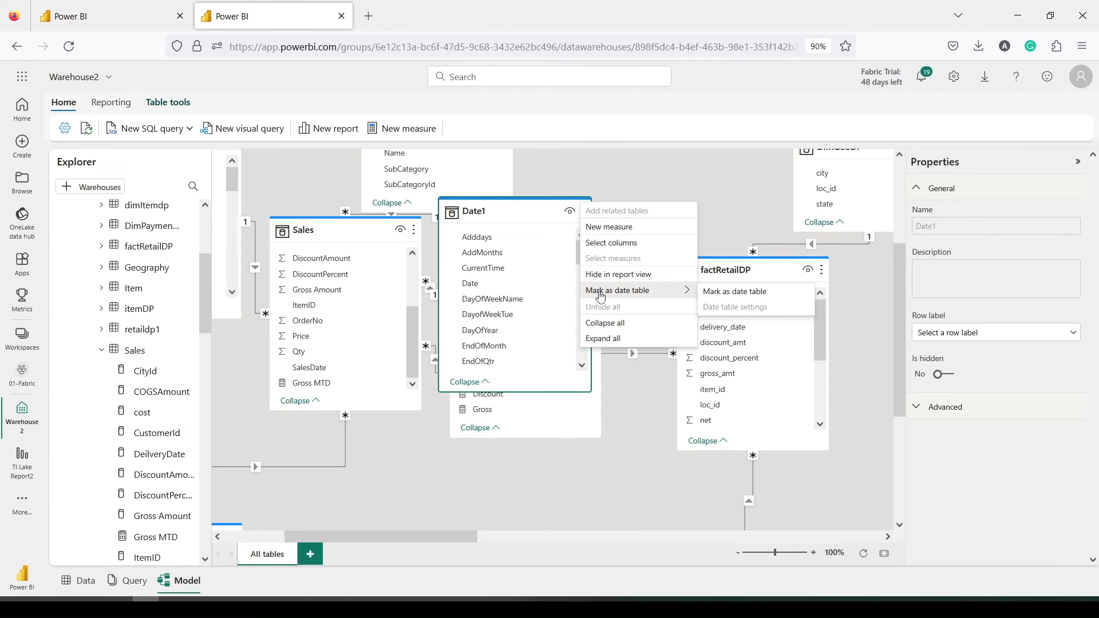
{"action": "left_click", "coordinate": [729, 298]}
{"action": "left_click", "coordinate": [399, 315]}
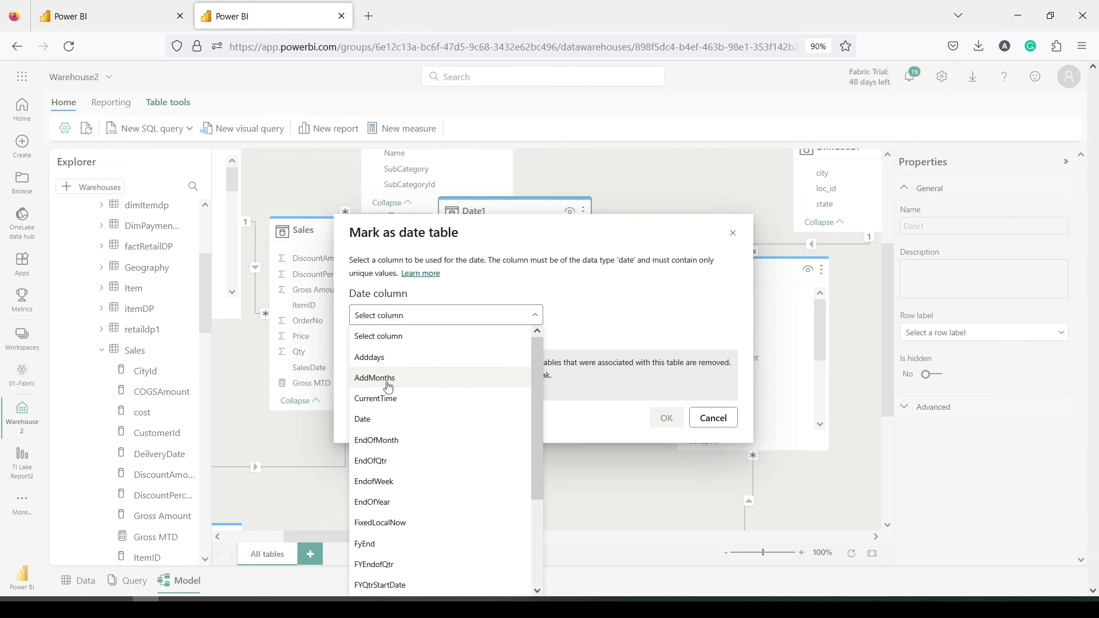
{"action": "left_click", "coordinate": [364, 420]}
{"action": "left_click", "coordinate": [666, 419]}
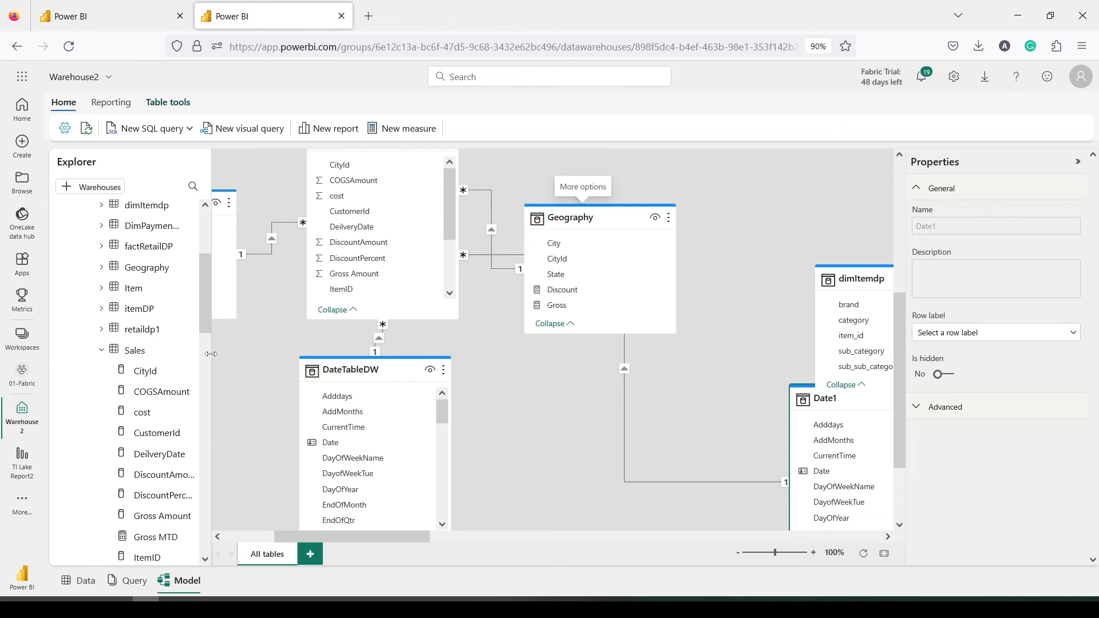
{"action": "left_click_drag", "start_coordinate": [211, 353], "coordinate": [225, 355]}
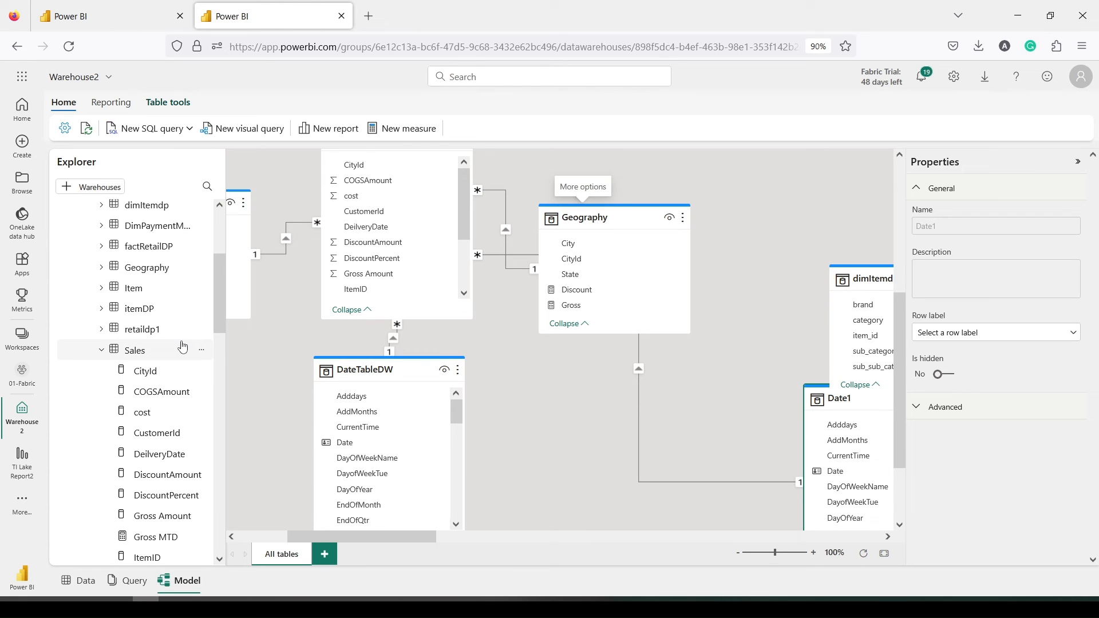
{"action": "scroll", "coordinate": [182, 346], "scroll_direction": "down", "scroll_amount": 2}
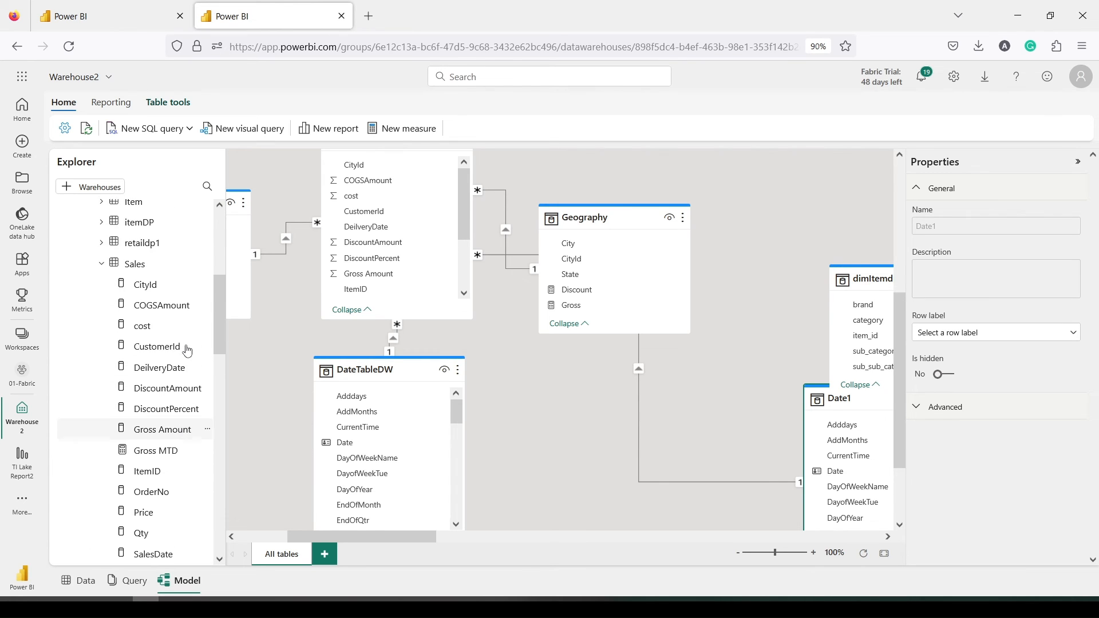
Select the Sales table in the Explorer to hold the next measure
{"action": "left_click", "coordinate": [141, 270]}
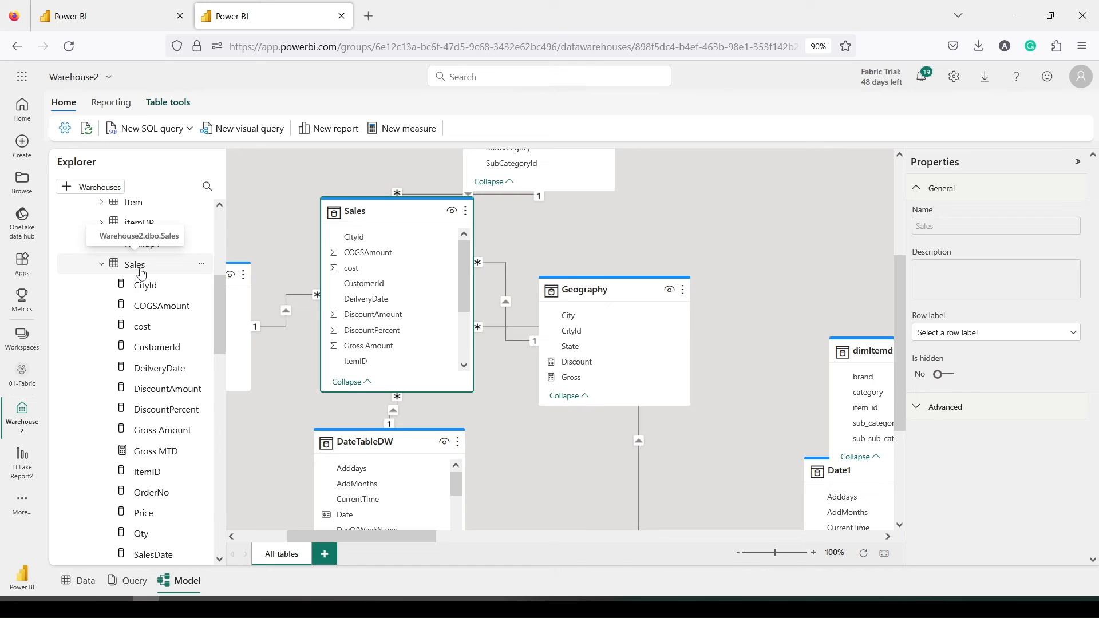
{"action": "scroll", "coordinate": [142, 274], "scroll_direction": "up", "scroll_amount": 2}
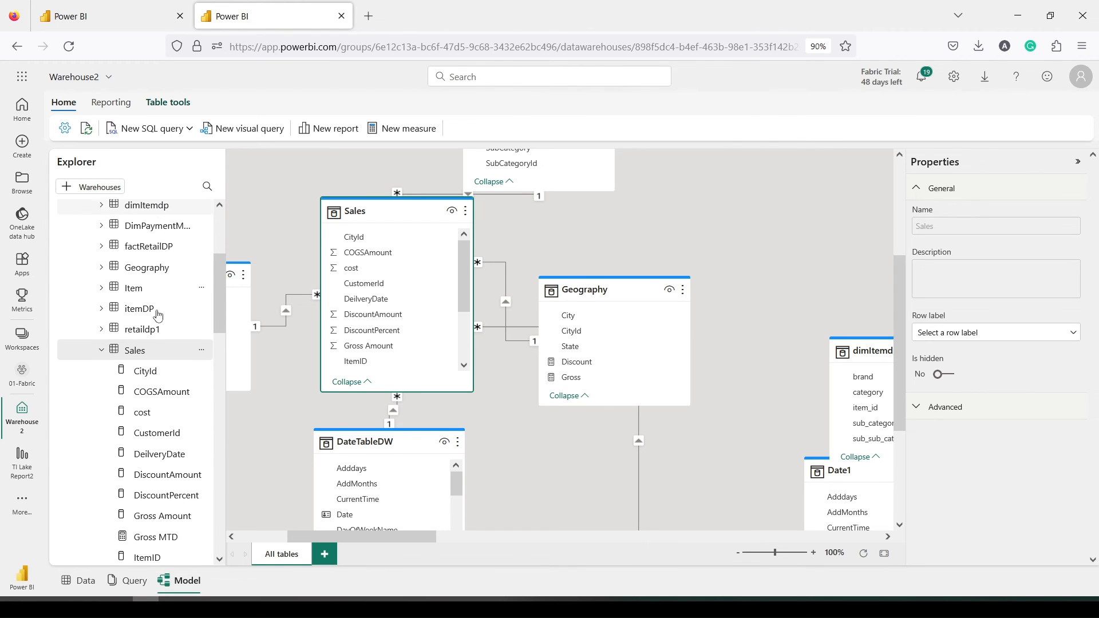
Create measure MTD = CALCULATE(SUM(Sales[Gross Amount]), DATESMTD(Date1[Date]))
{"action": "left_click", "coordinate": [405, 136]}
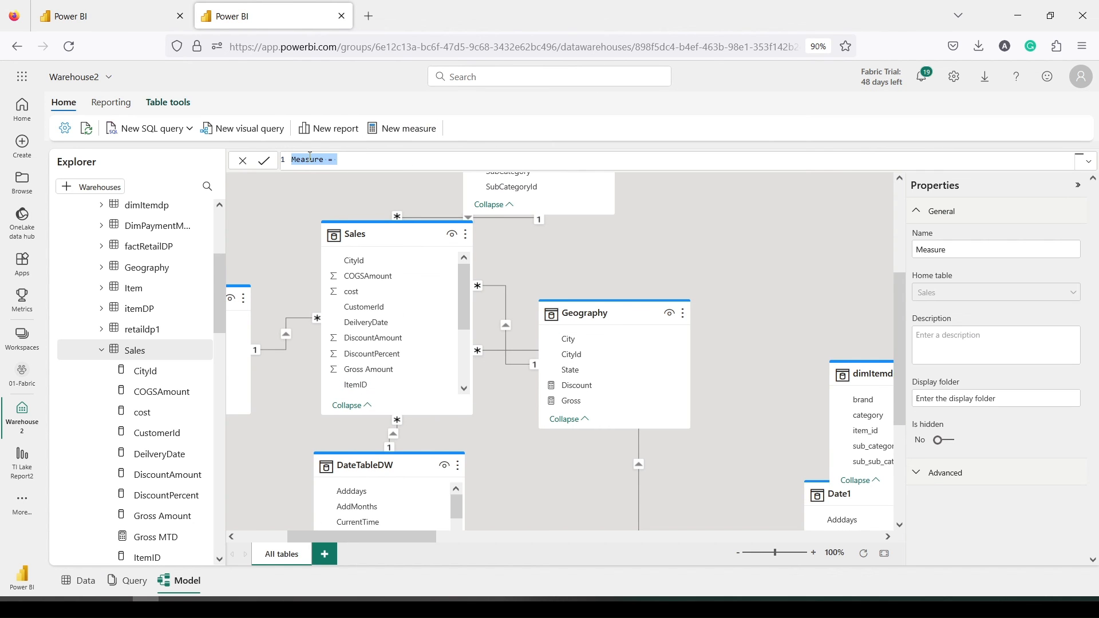
{"action": "double_click", "coordinate": [310, 159]}
{"action": "type", "text": "MTD = CALCULATE("}
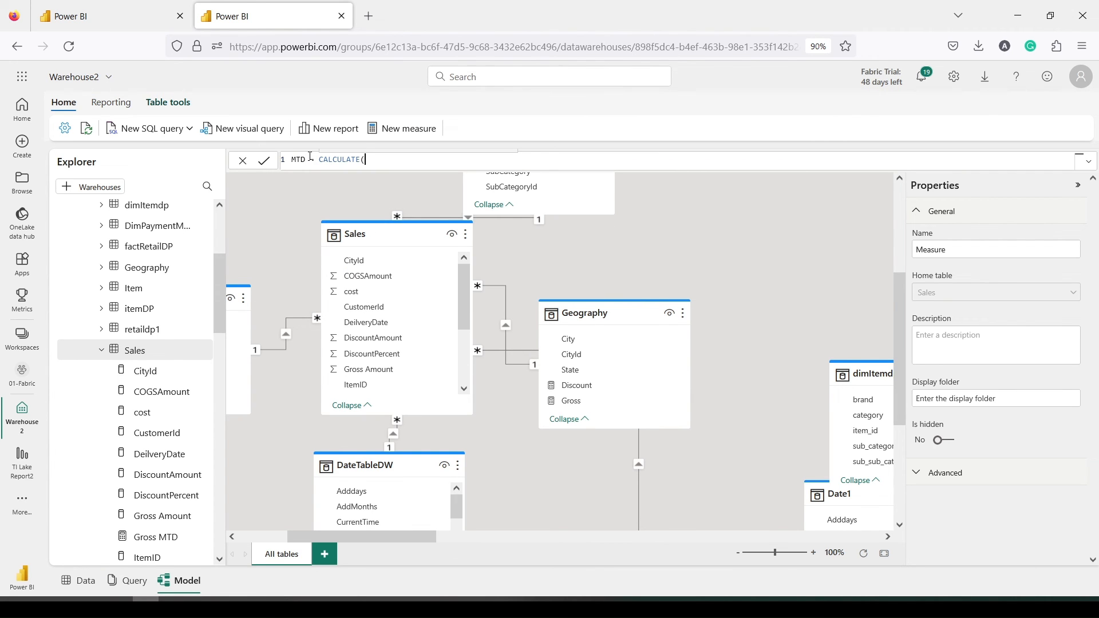
{"action": "type", "text": "Gr"}
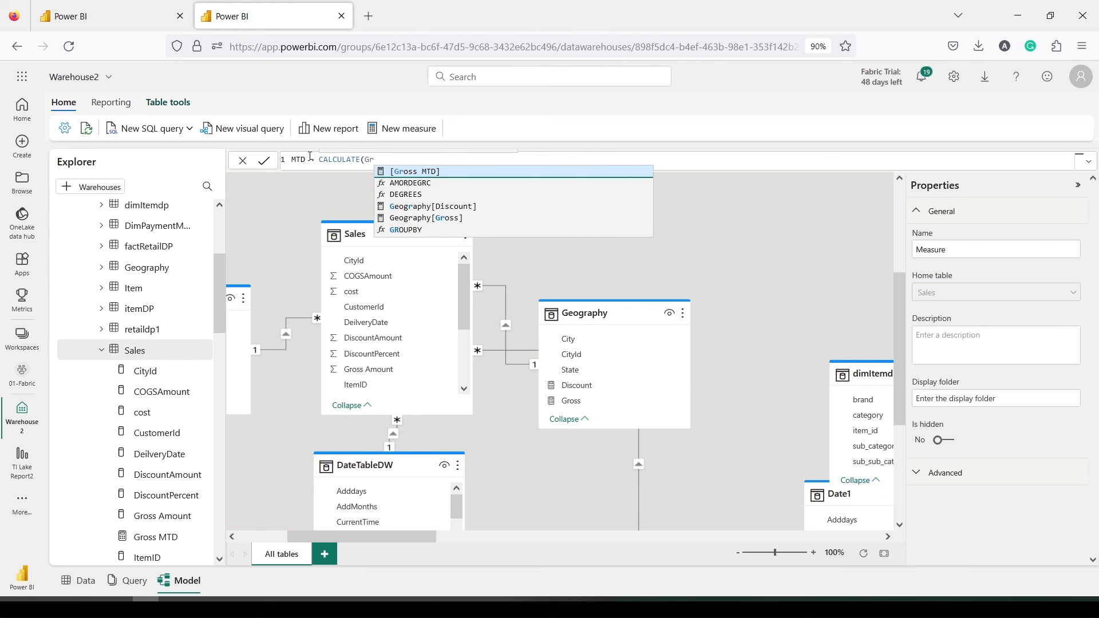
{"action": "key", "text": "Down"}
{"action": "key", "text": "Down"}
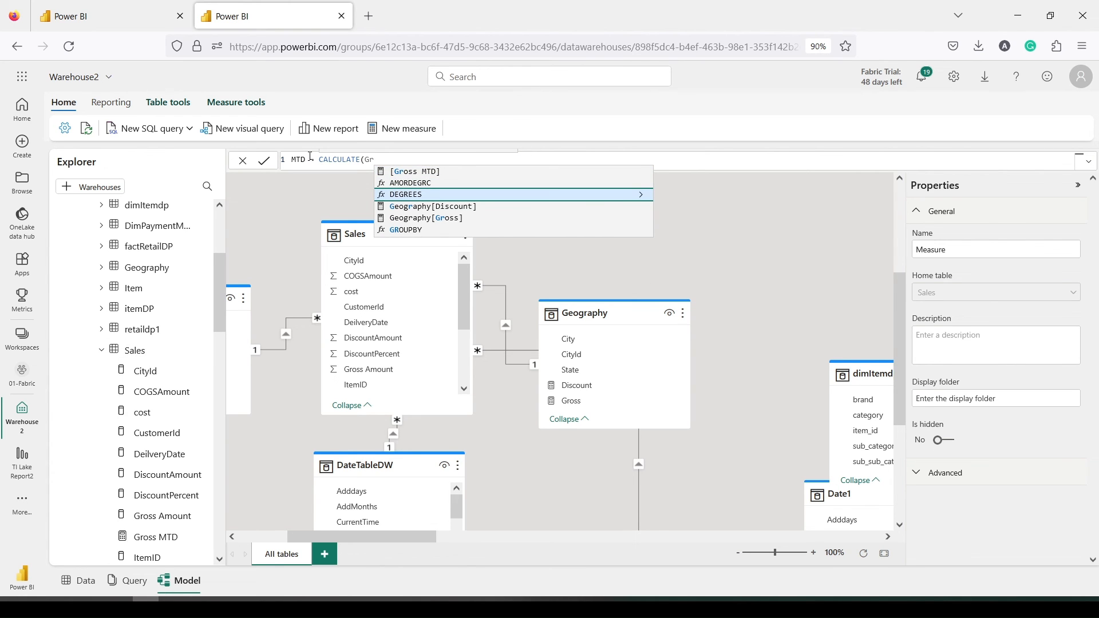
{"action": "key", "text": "BackSpace"}
{"action": "key", "text": "BackSpace"}
{"action": "type", "text": "sum"}
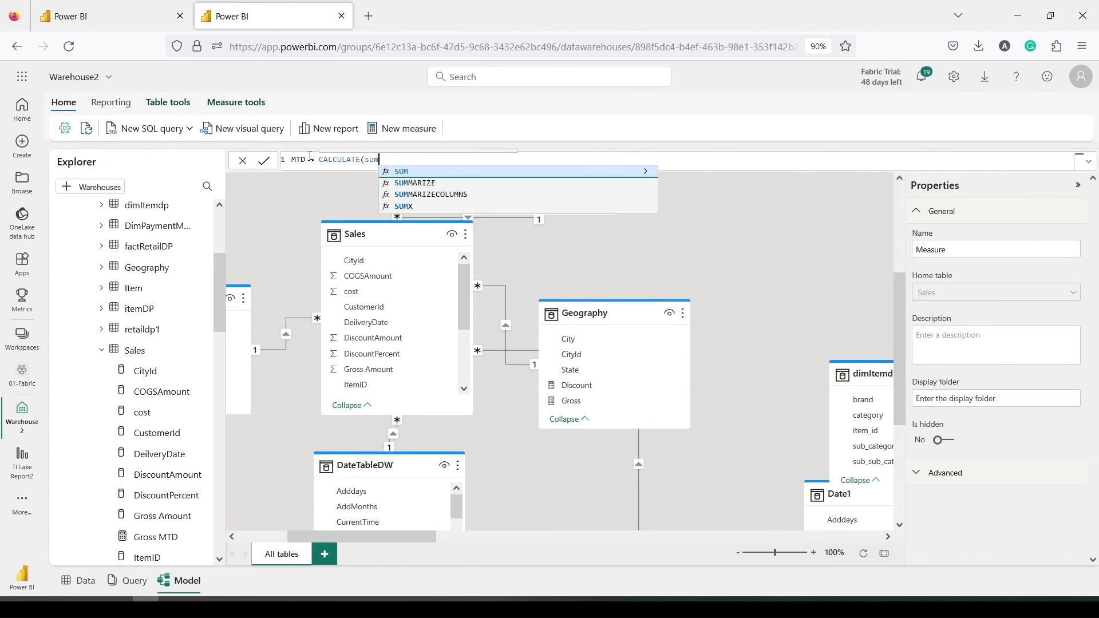
{"action": "type", "text": "(gr"}
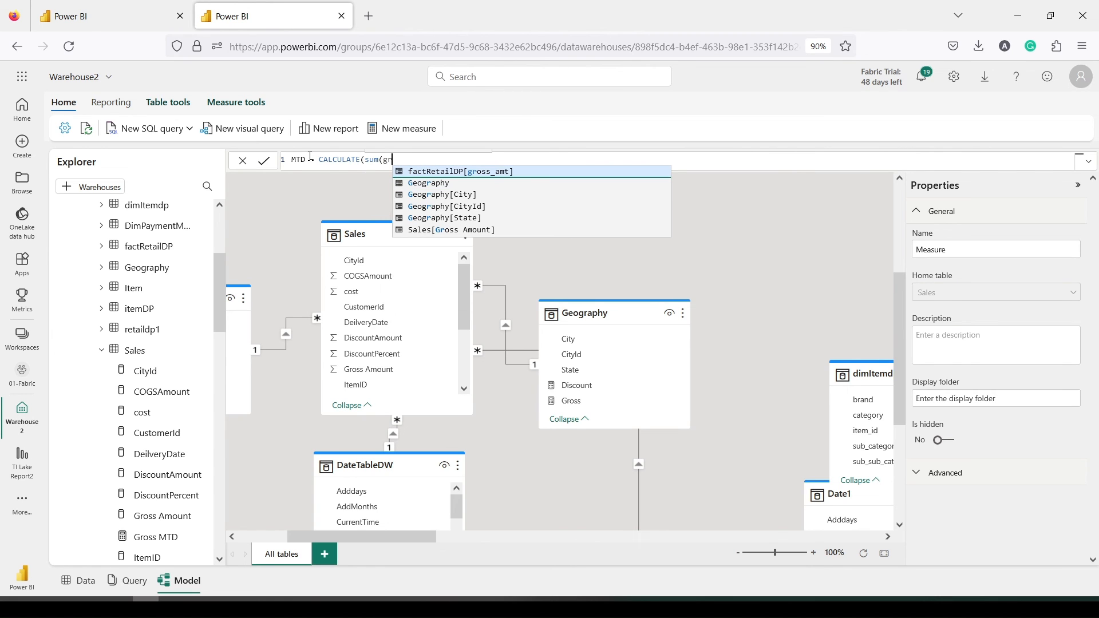
{"action": "key", "text": "Down"}
{"action": "key", "text": "Down"}
{"action": "key", "text": "Down"}
{"action": "key", "text": "Down"}
{"action": "key", "text": "Down"}
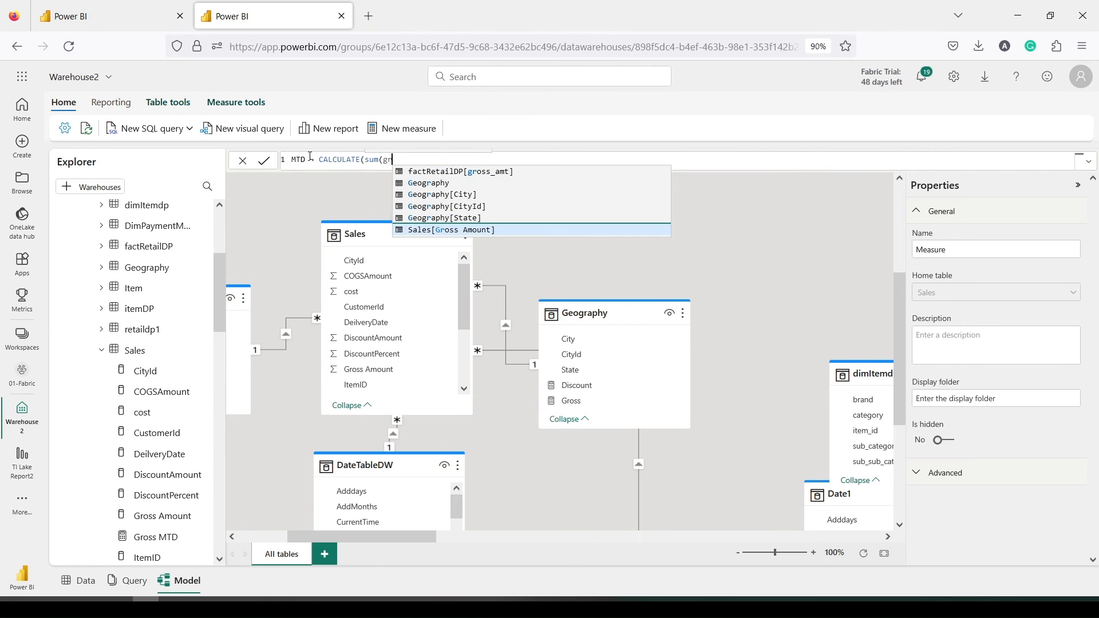
{"action": "key", "text": "Tab"}
{"action": "type", "text": "),"}
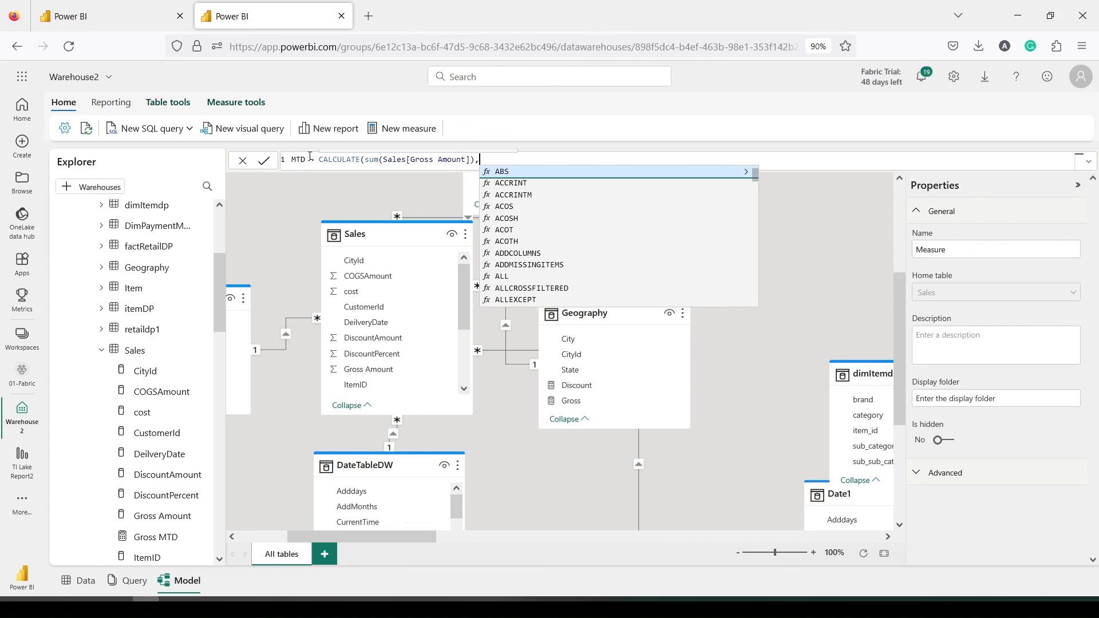
{"action": "type", "text": " dates"}
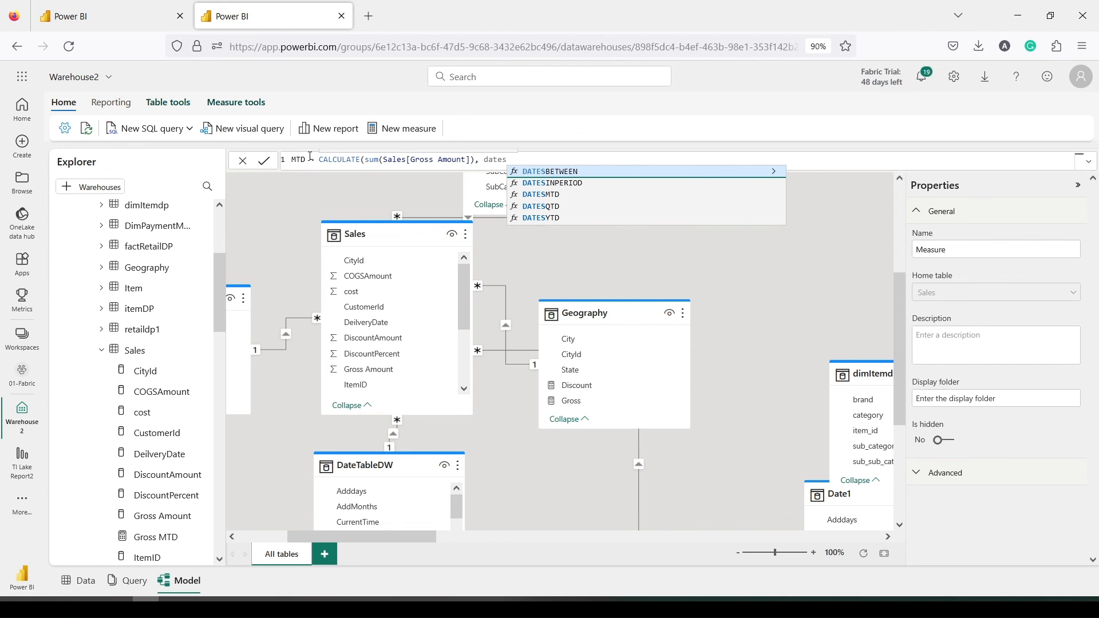
{"action": "type", "text": "mtd("}
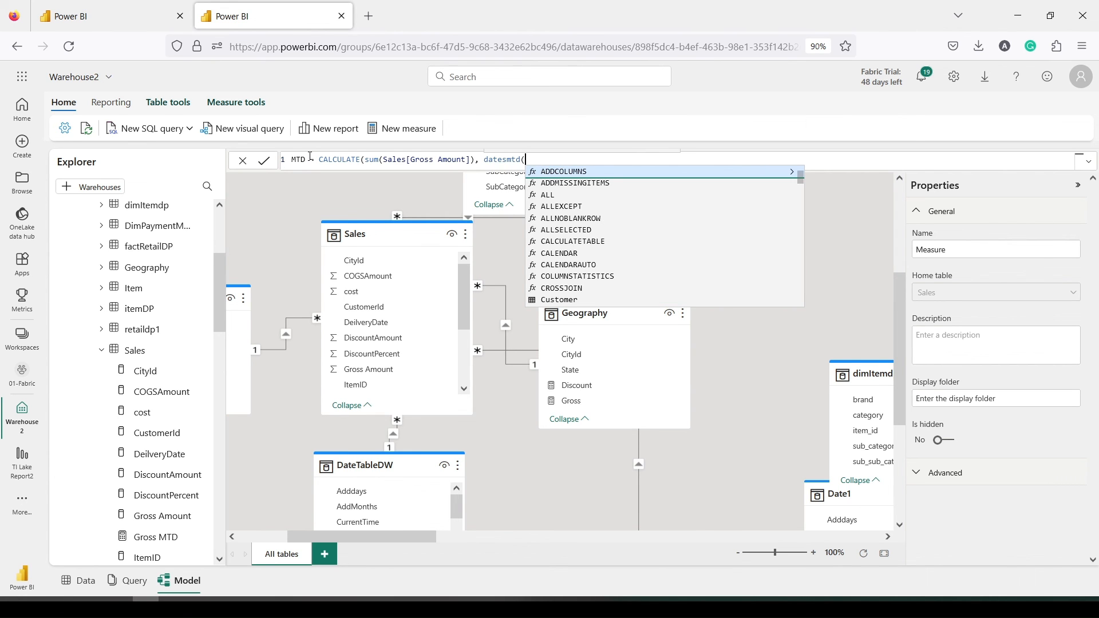
{"action": "type", "text": "date"}
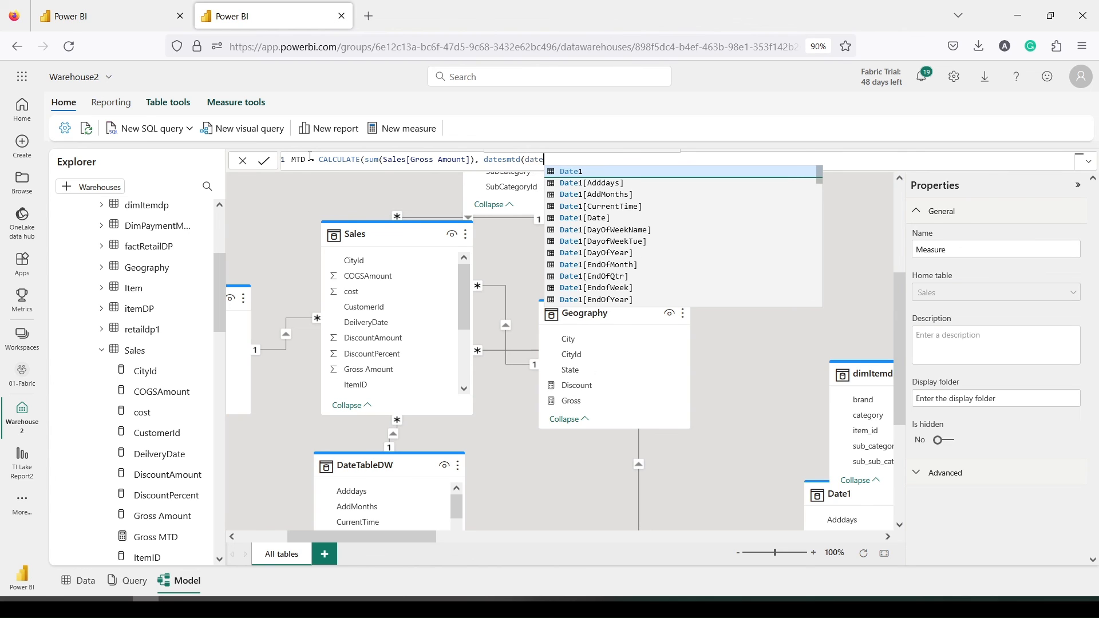
{"action": "type", "text": "1"}
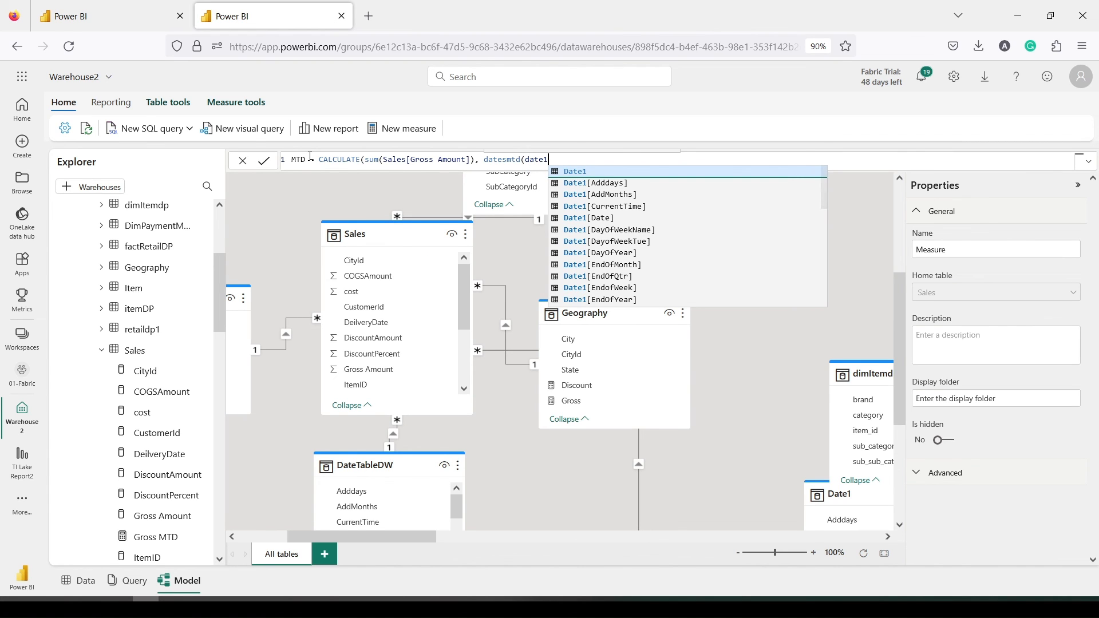
{"action": "type", "text": "[d"}
{"action": "key", "text": "Tab"}
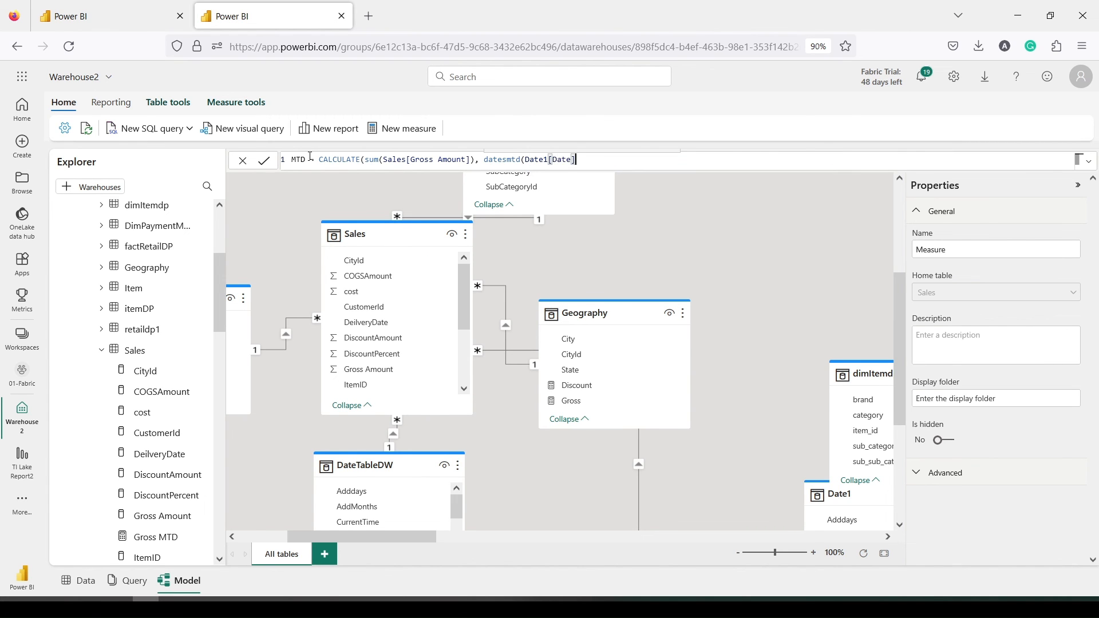
{"action": "type", "text": "))"}
{"action": "key", "text": "Return"}
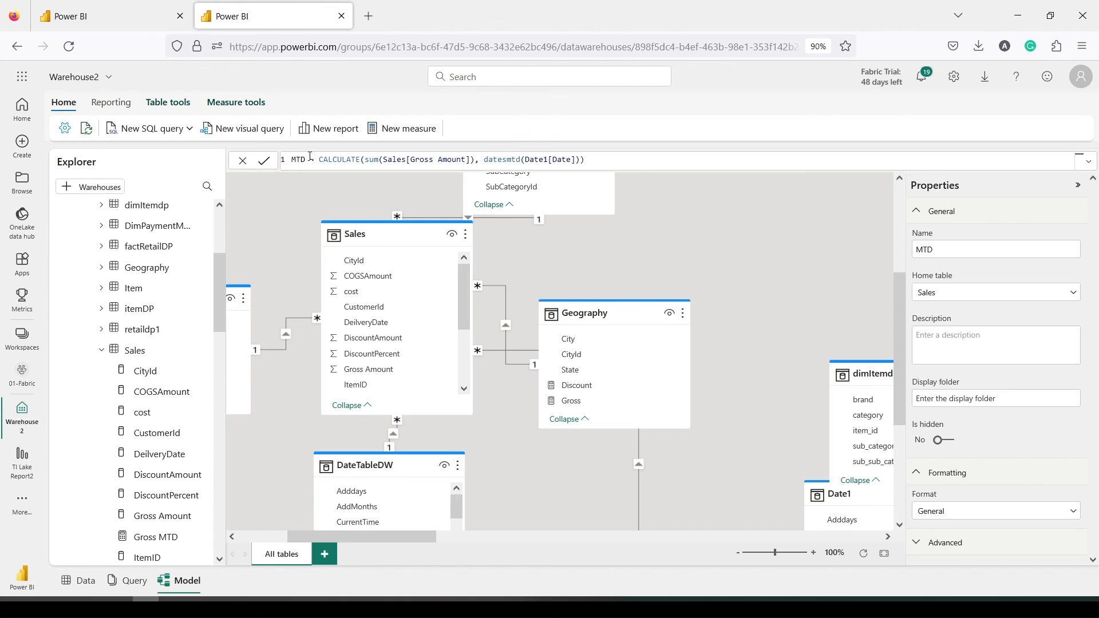
Check the new MTD measure's definition under Sales' measures in the Explorer
{"action": "scroll", "coordinate": [156, 369], "scroll_direction": "down", "scroll_amount": 3}
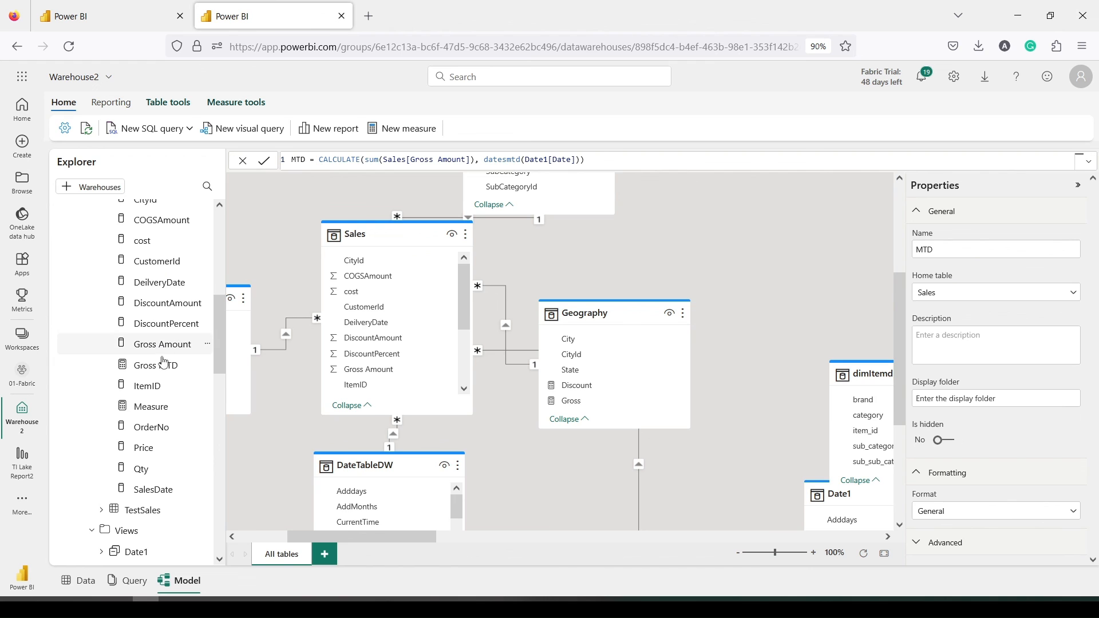
{"action": "left_click", "coordinate": [153, 407]}
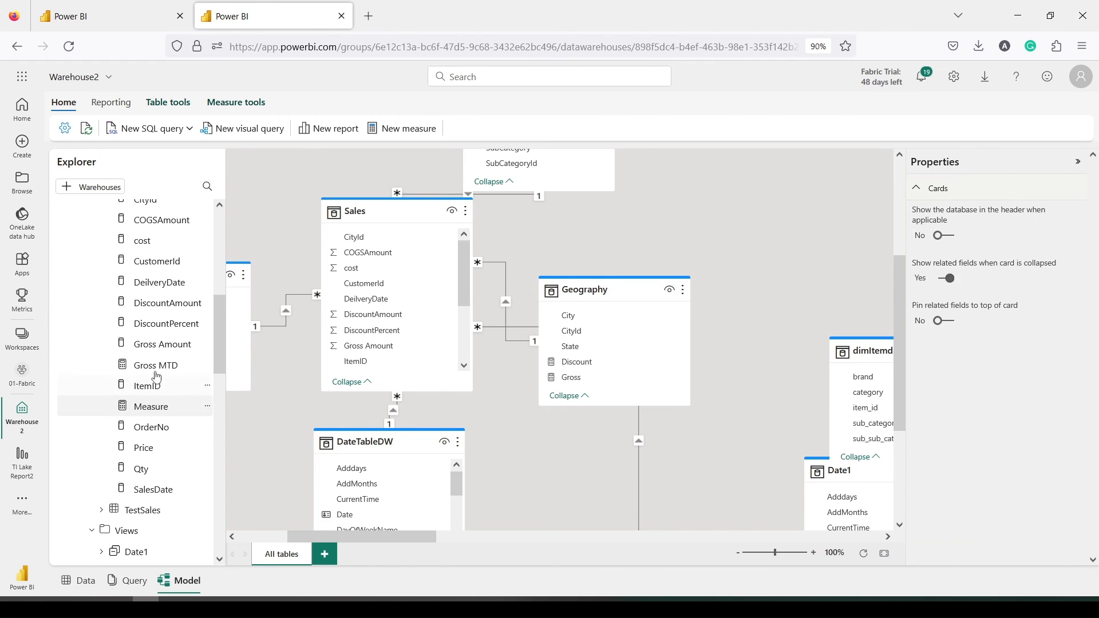
{"action": "left_click", "coordinate": [157, 369]}
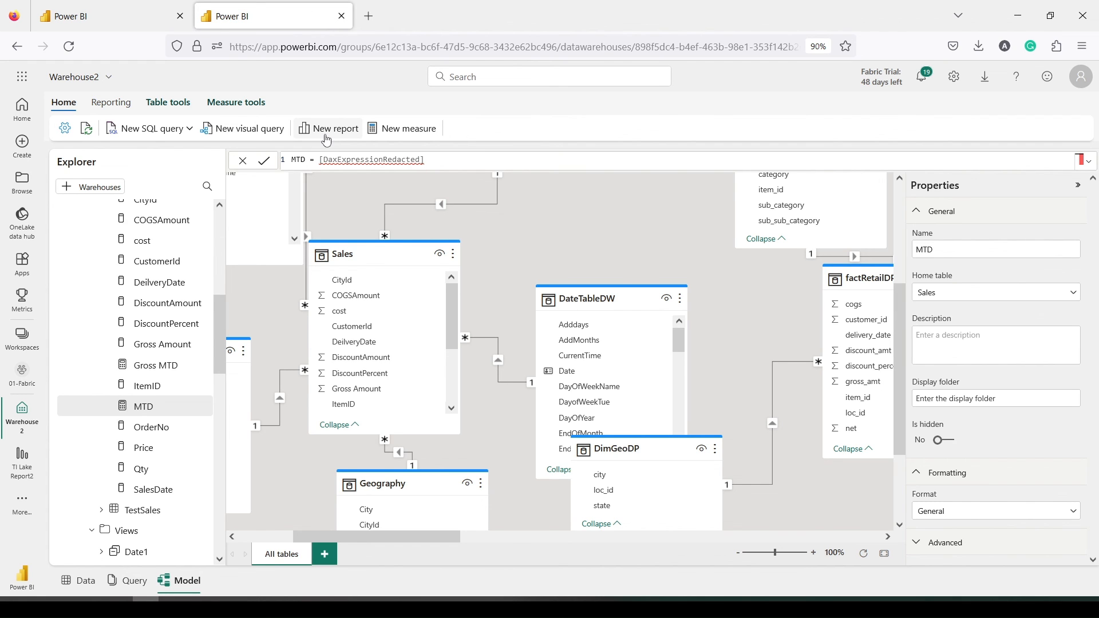
Start a new report with an enlarged table of Date1's MonthYearSort values
{"action": "left_click", "coordinate": [327, 131]}
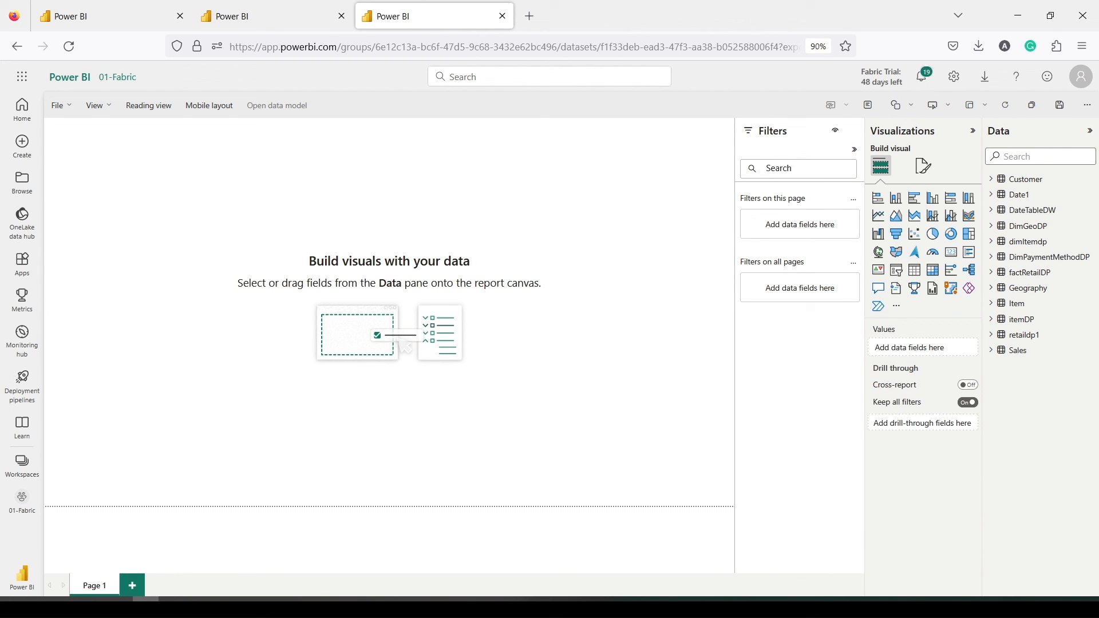
{"action": "left_click", "coordinate": [992, 198]}
{"action": "scroll", "coordinate": [1033, 296], "scroll_direction": "down", "scroll_amount": 5}
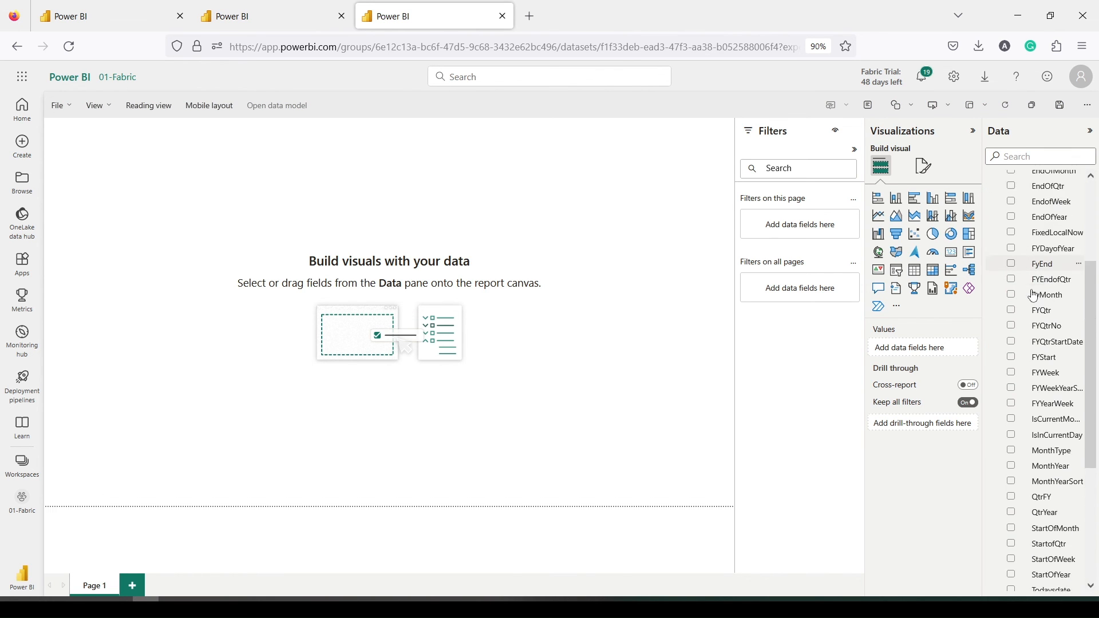
{"action": "scroll", "coordinate": [1034, 295], "scroll_direction": "down", "scroll_amount": 5}
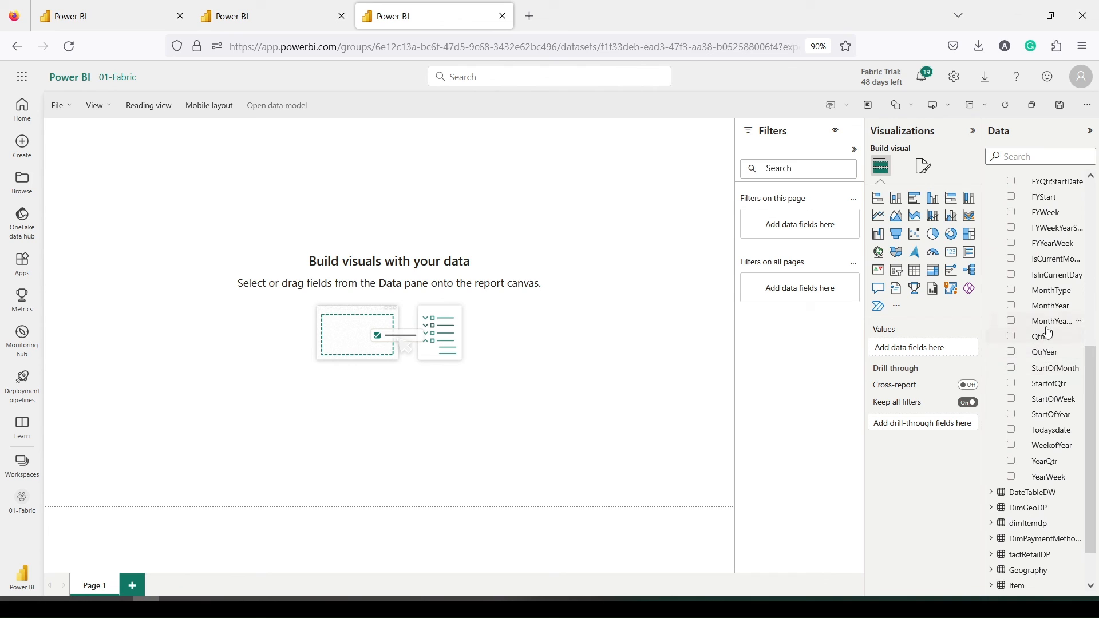
{"action": "left_click_drag", "start_coordinate": [1048, 333], "coordinate": [166, 226]}
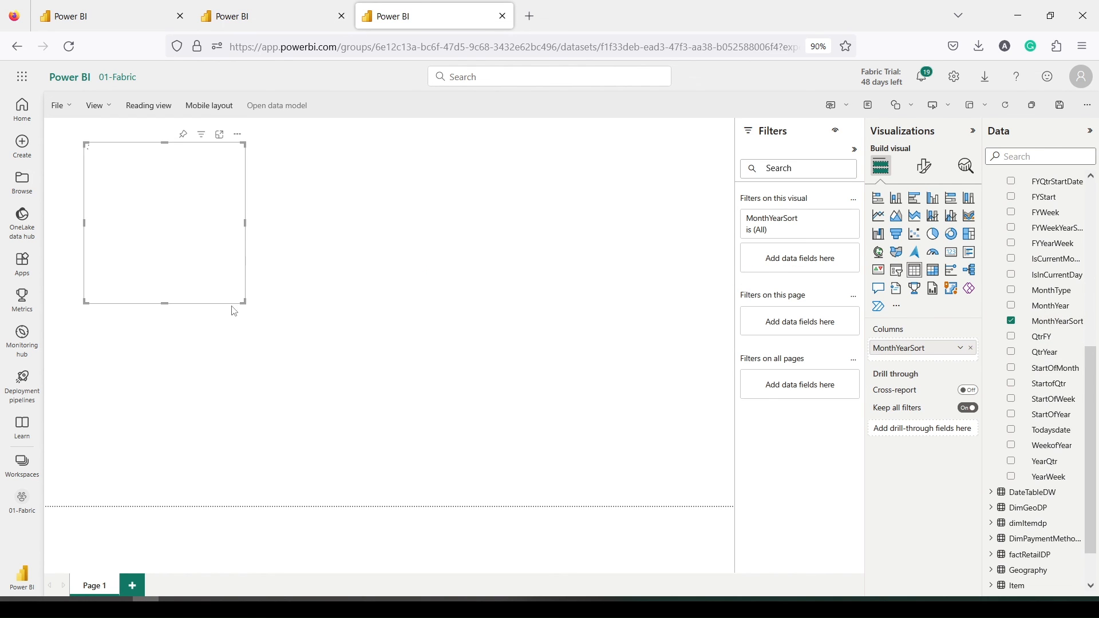
{"action": "left_click_drag", "start_coordinate": [245, 301], "coordinate": [313, 424]}
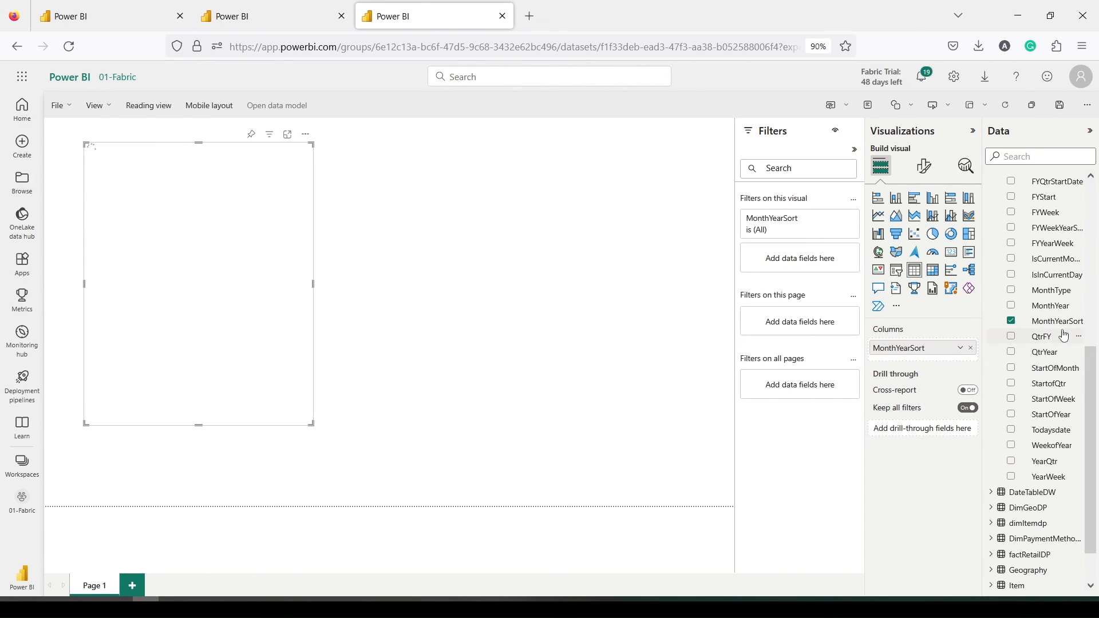
{"action": "scroll", "coordinate": [1063, 336], "scroll_direction": "down", "scroll_amount": 2}
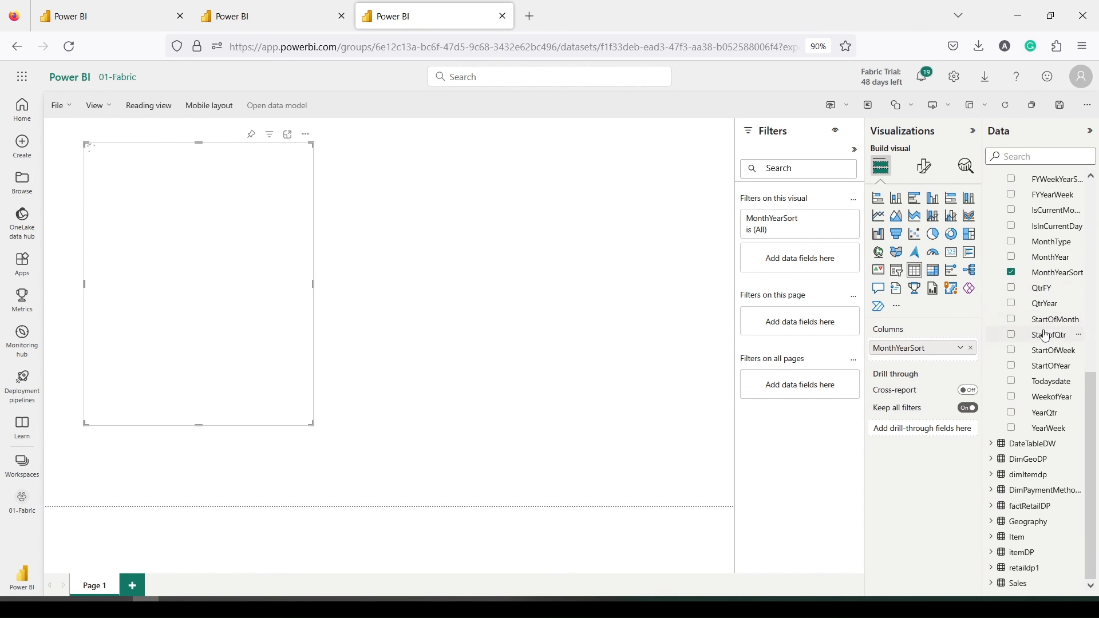
Add Sales' Gross Amount and the MTD measure as columns to the table
{"action": "left_click", "coordinate": [996, 584]}
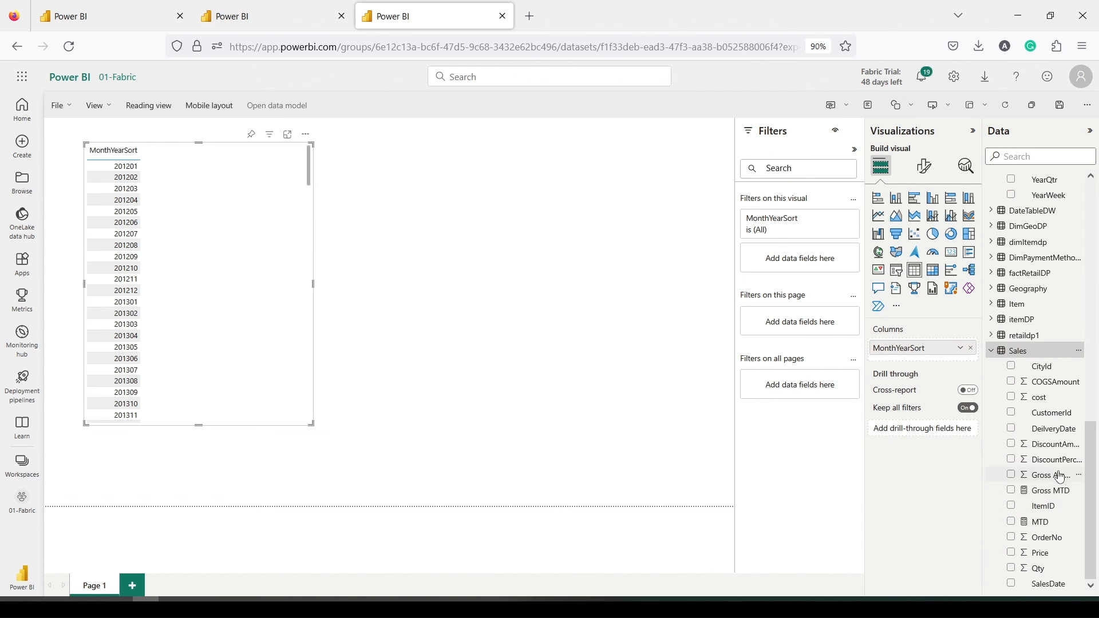
{"action": "left_click_drag", "start_coordinate": [1058, 477], "coordinate": [239, 210]}
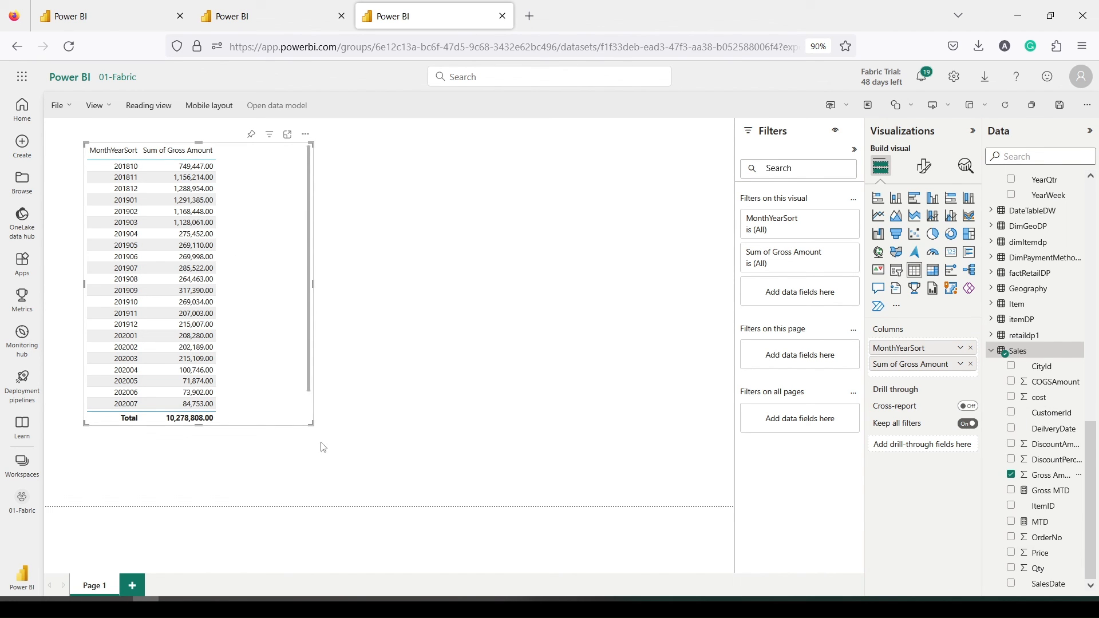
{"action": "left_click_drag", "start_coordinate": [1037, 522], "coordinate": [275, 199]}
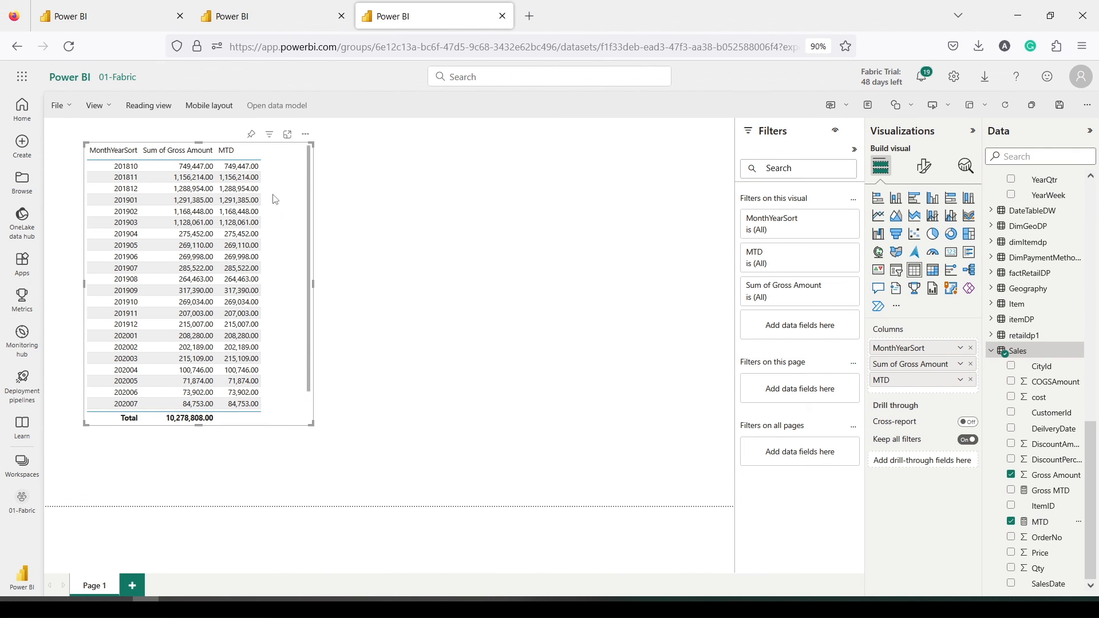
{"action": "scroll", "coordinate": [1066, 232], "scroll_direction": "up", "scroll_amount": 10}
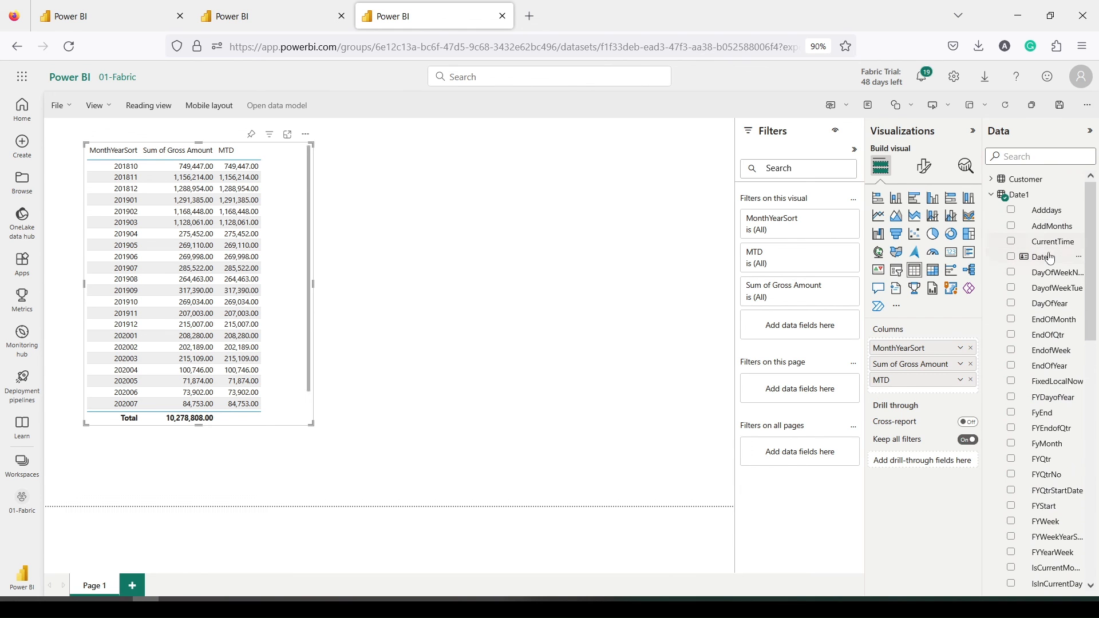
Build a second table of Date1 dates with MTD, scrolling to see it reset monthly
{"action": "left_click_drag", "start_coordinate": [1050, 257], "coordinate": [467, 194]}
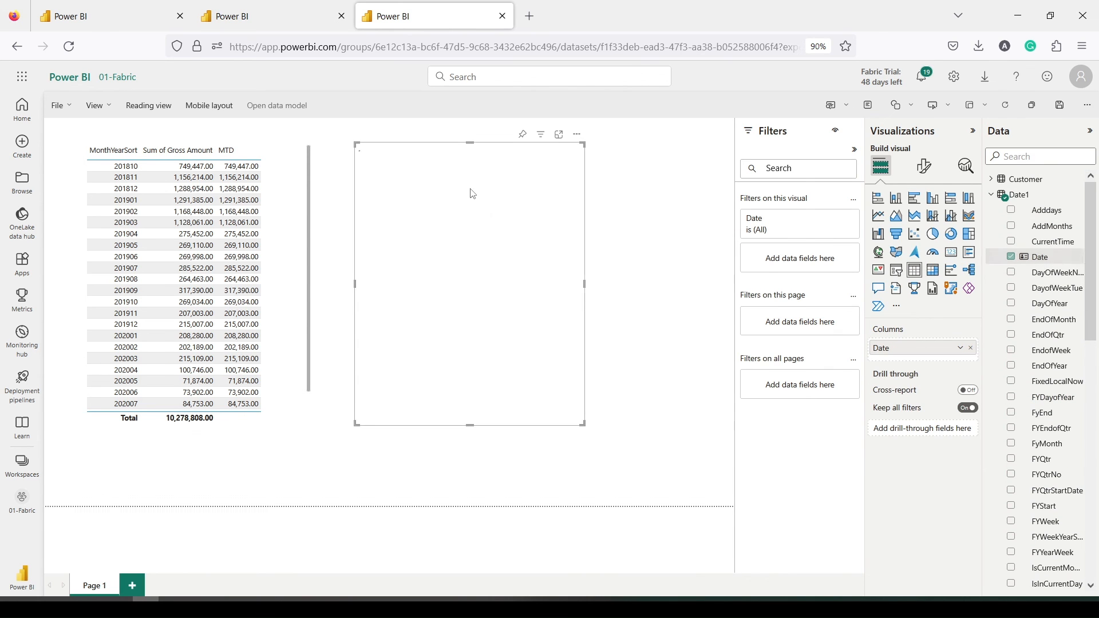
{"action": "scroll", "coordinate": [1024, 436], "scroll_direction": "down", "scroll_amount": 10}
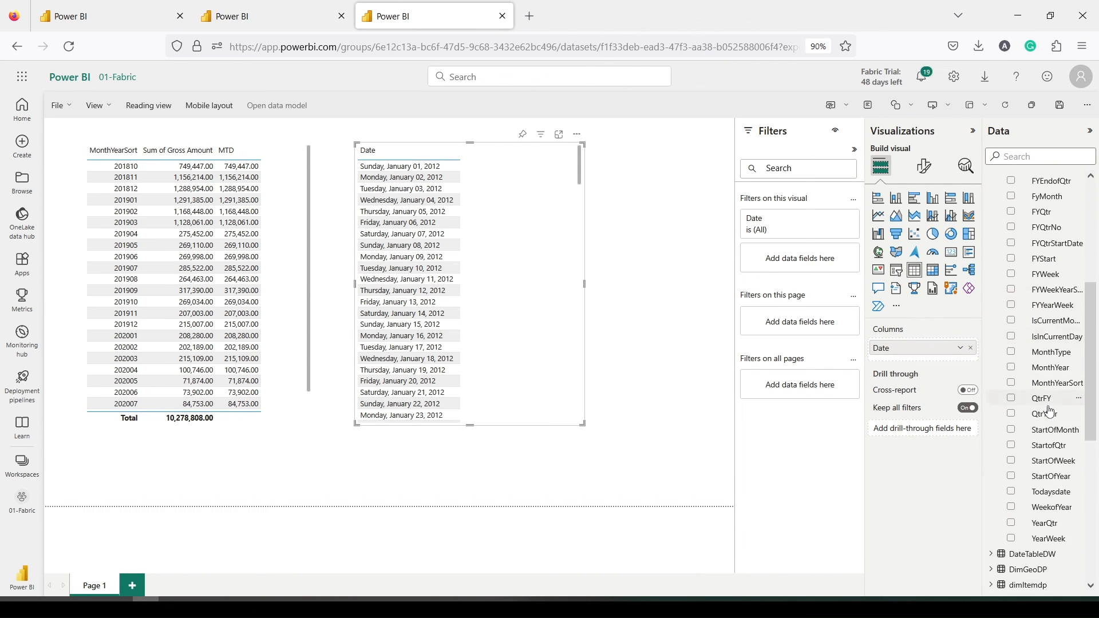
{"action": "scroll", "coordinate": [1040, 440], "scroll_direction": "down", "scroll_amount": 1}
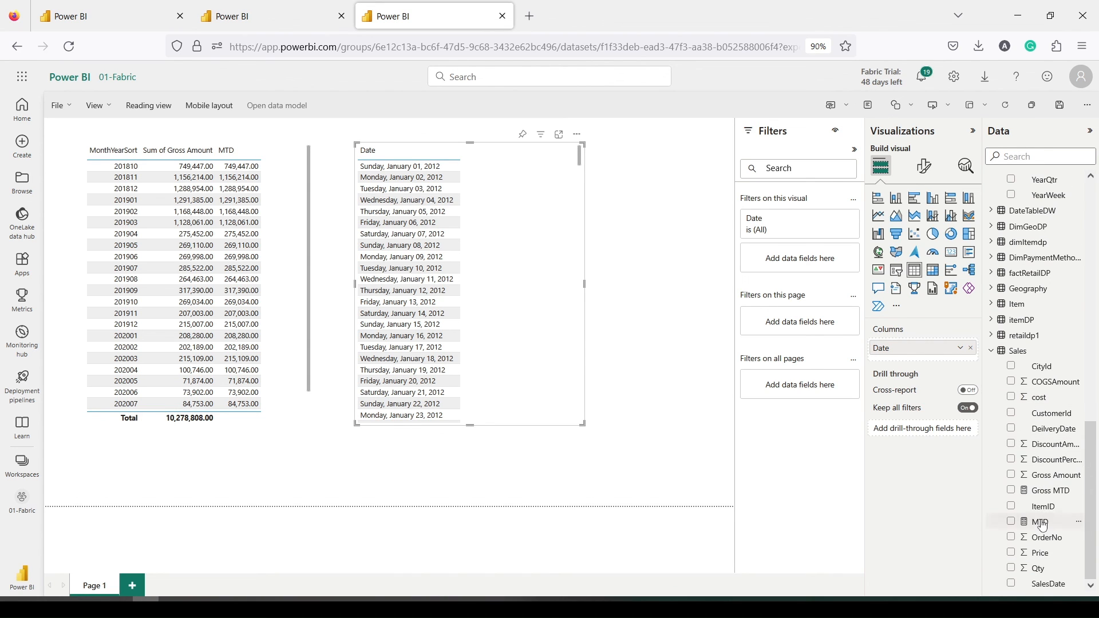
{"action": "left_click_drag", "start_coordinate": [1040, 522], "coordinate": [526, 195]}
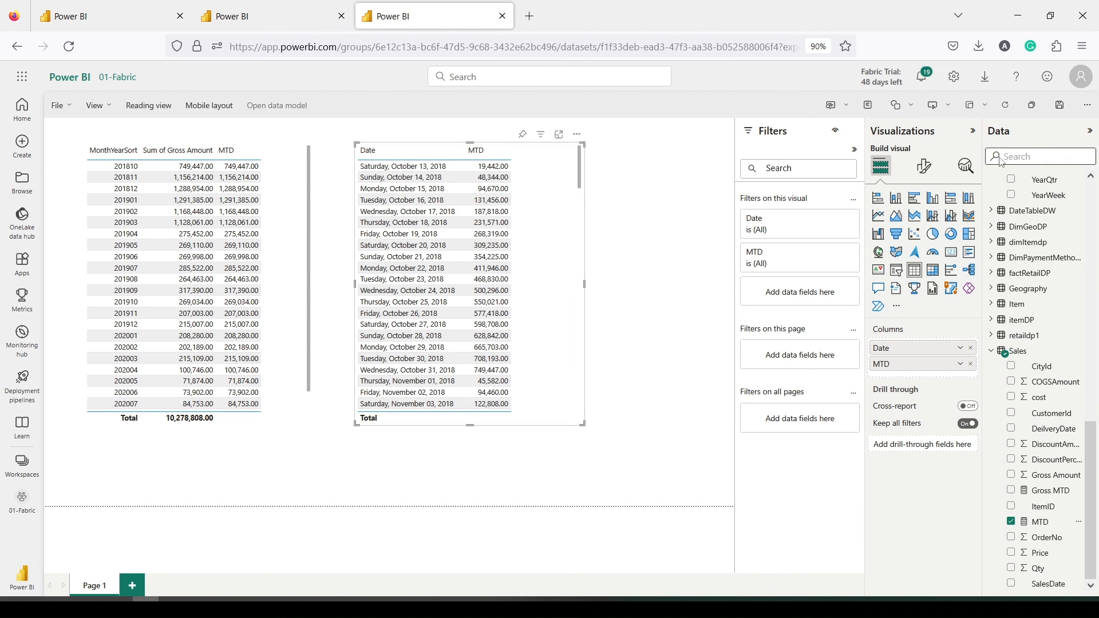
{"action": "scroll", "coordinate": [473, 312], "scroll_direction": "down", "scroll_amount": 2}
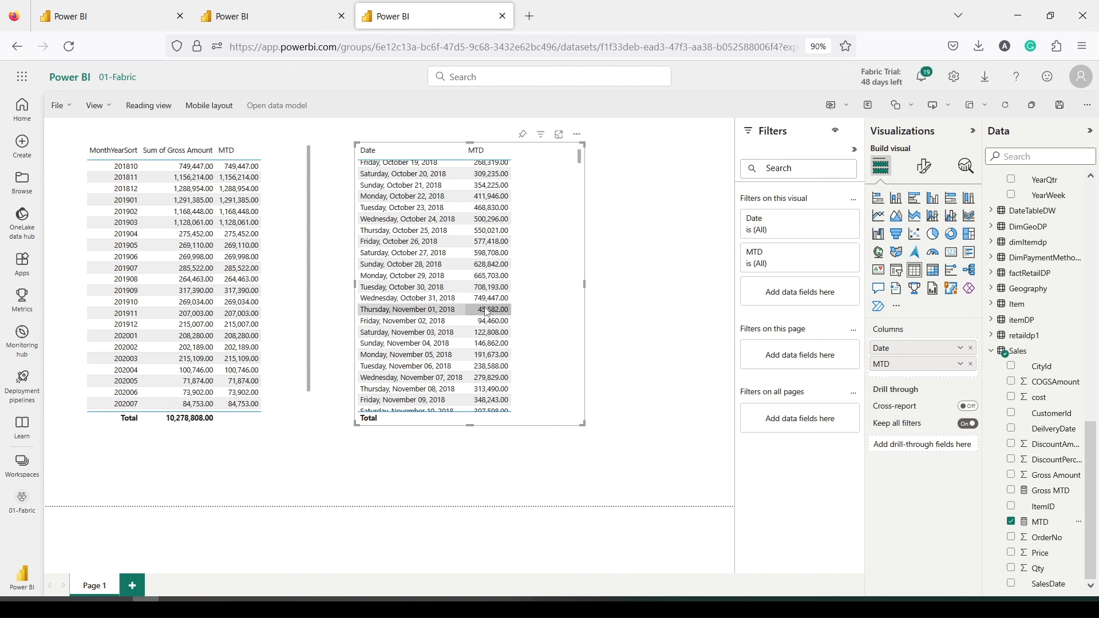
{"action": "scroll", "coordinate": [455, 333], "scroll_direction": "down", "scroll_amount": 2}
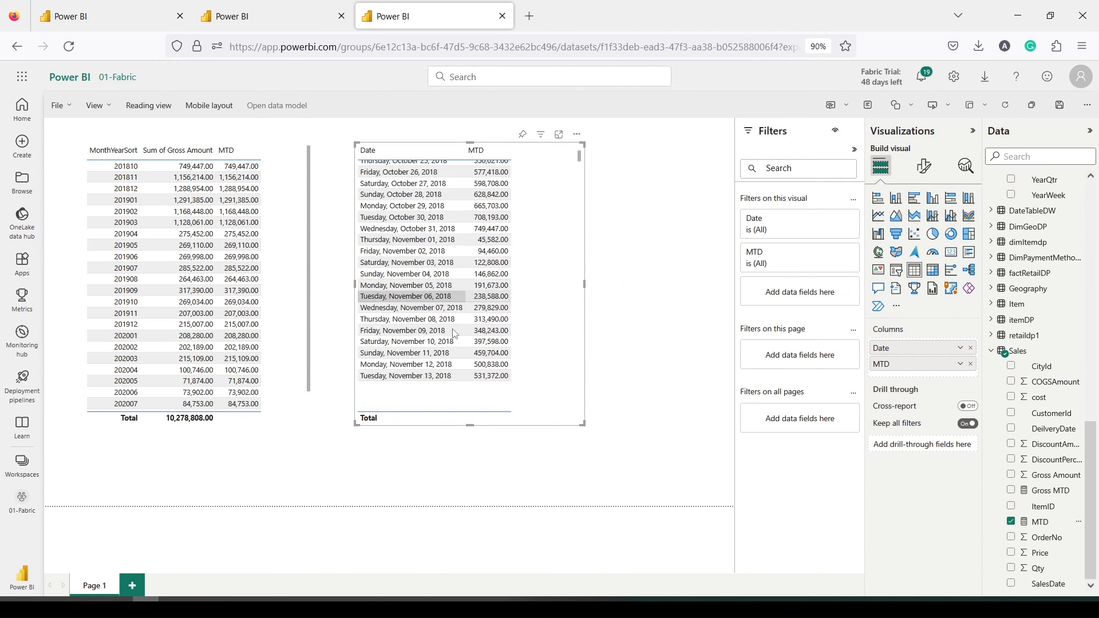
{"action": "scroll", "coordinate": [458, 320], "scroll_direction": "down", "scroll_amount": 8}
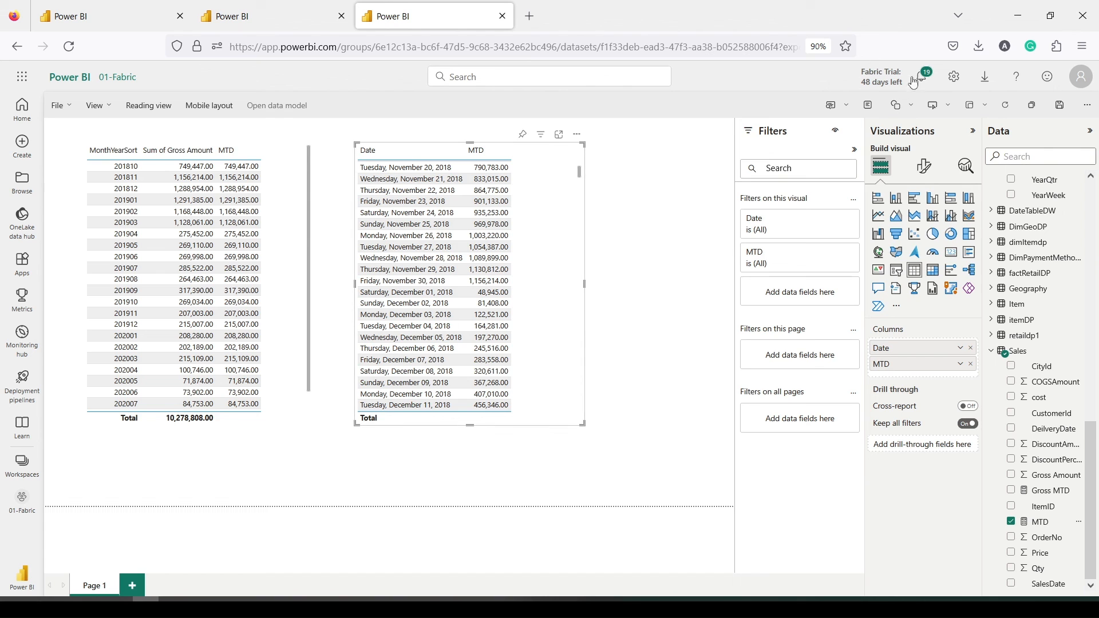
Save the report as 'Warehouse TI Report 2' in the 01-Fabric workspace
{"action": "left_click", "coordinate": [1058, 106]}
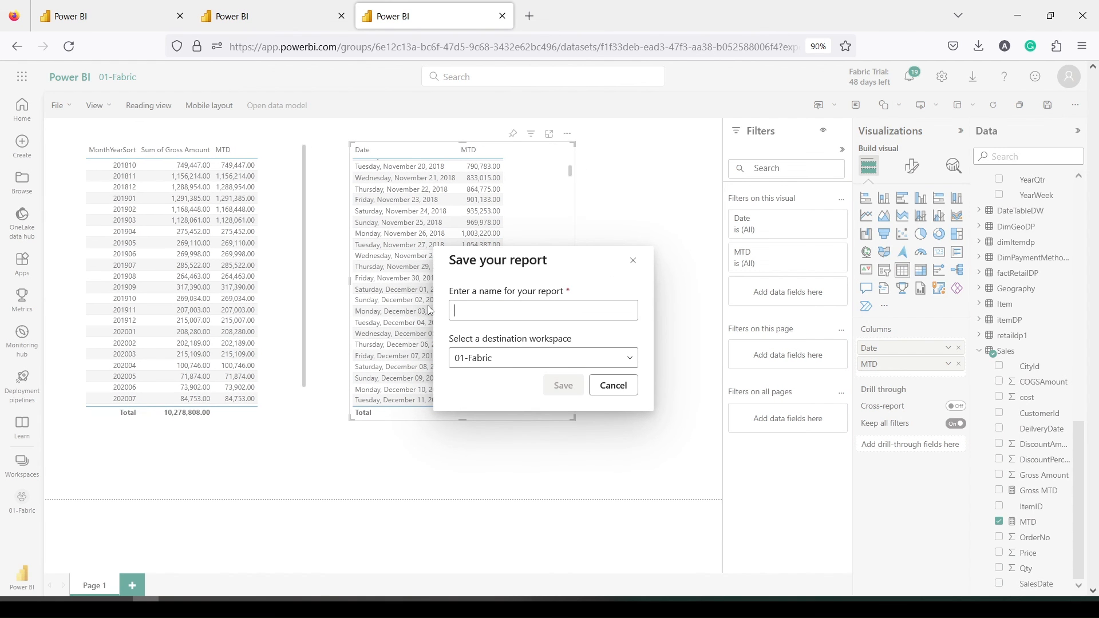
{"action": "type", "text": "War"}
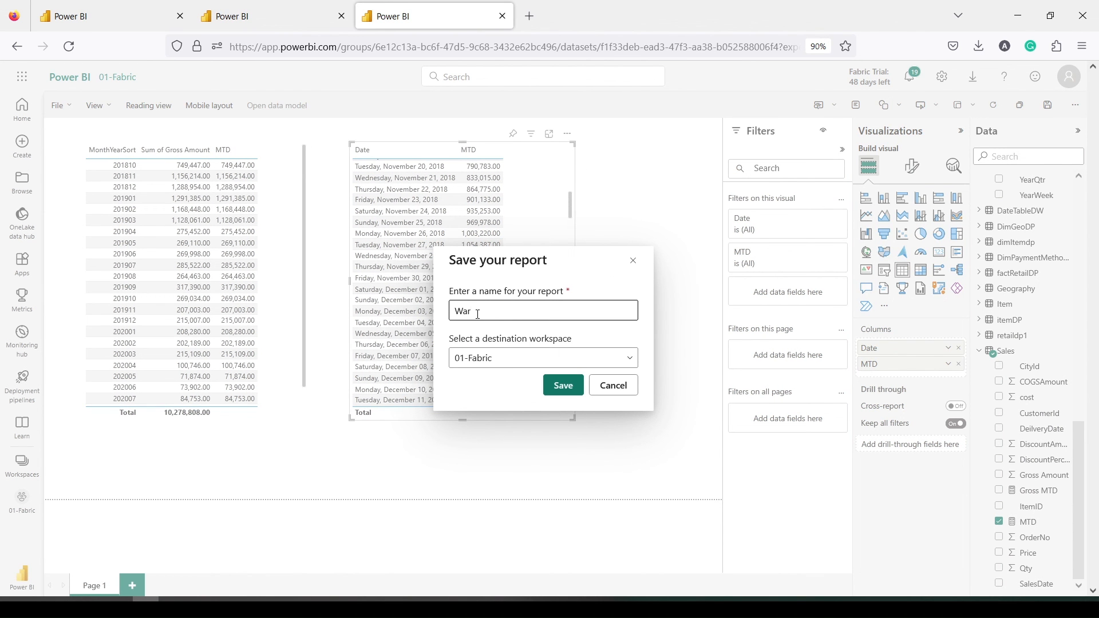
{"action": "type", "text": "ehouse TI Report 2"}
{"action": "left_click", "coordinate": [563, 386]}
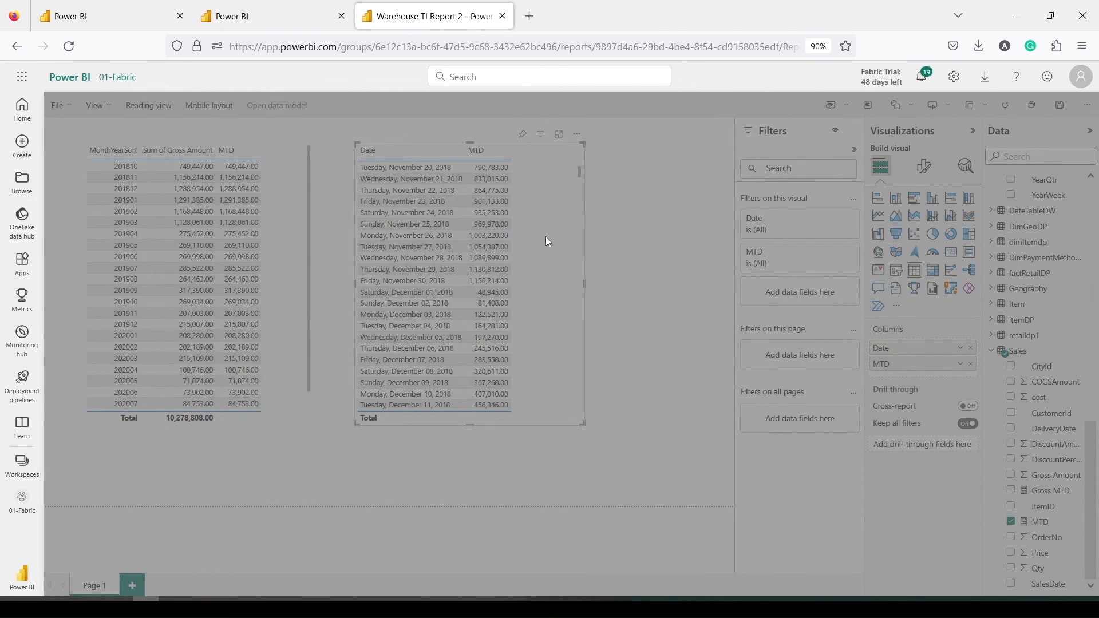